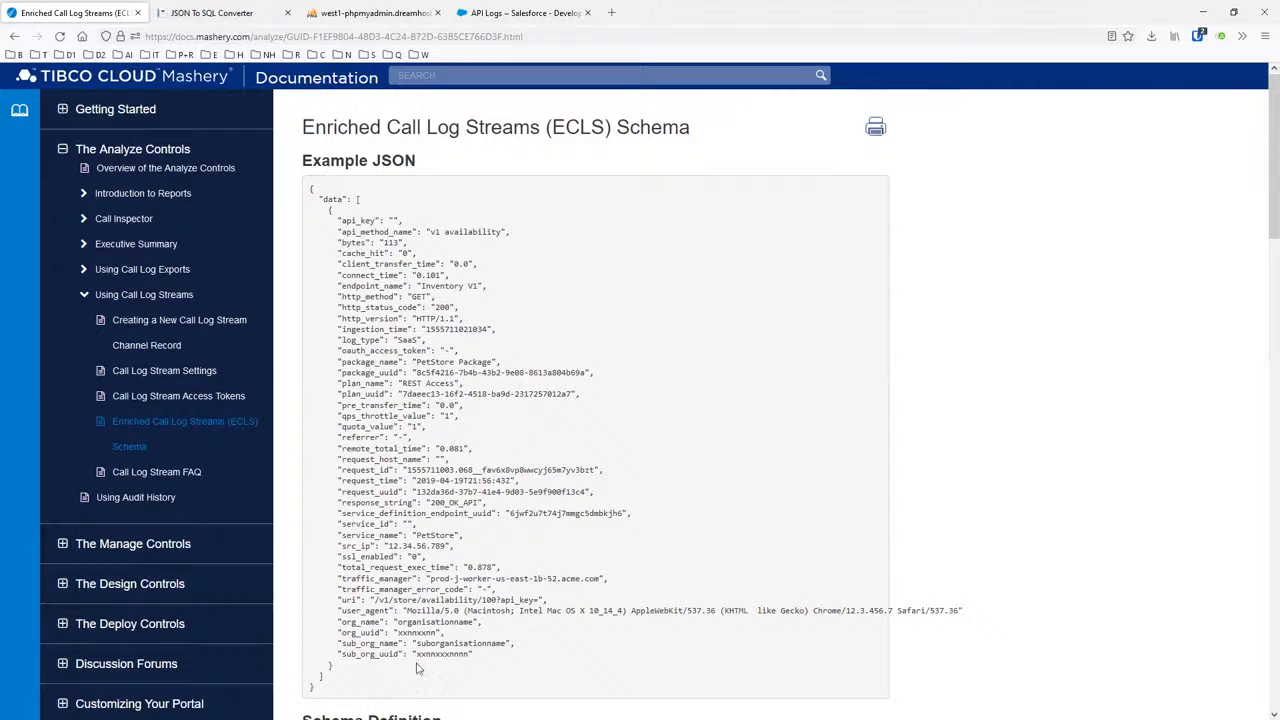
Highlight the full example JSON of the Enriched Call Log Streams schema, and the start of its user_agent value.
drag(324, 690, 310, 186)
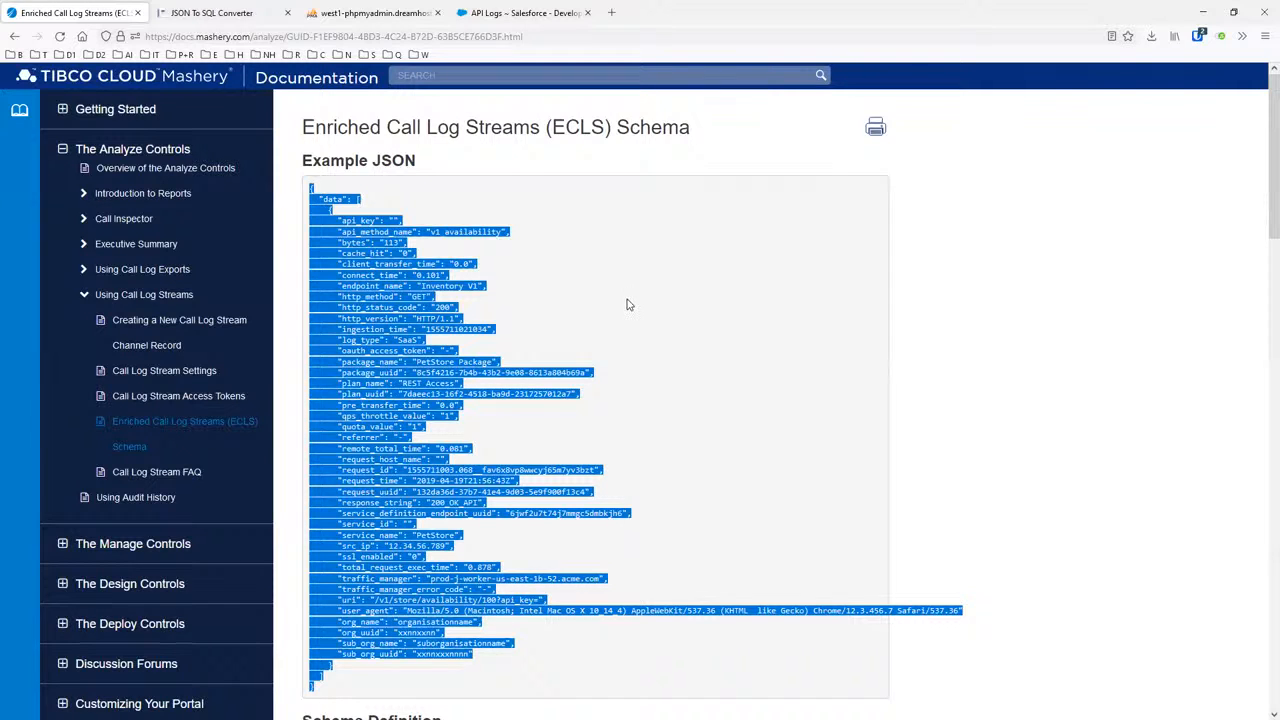
click(213, 18)
click(95, 14)
click(397, 684)
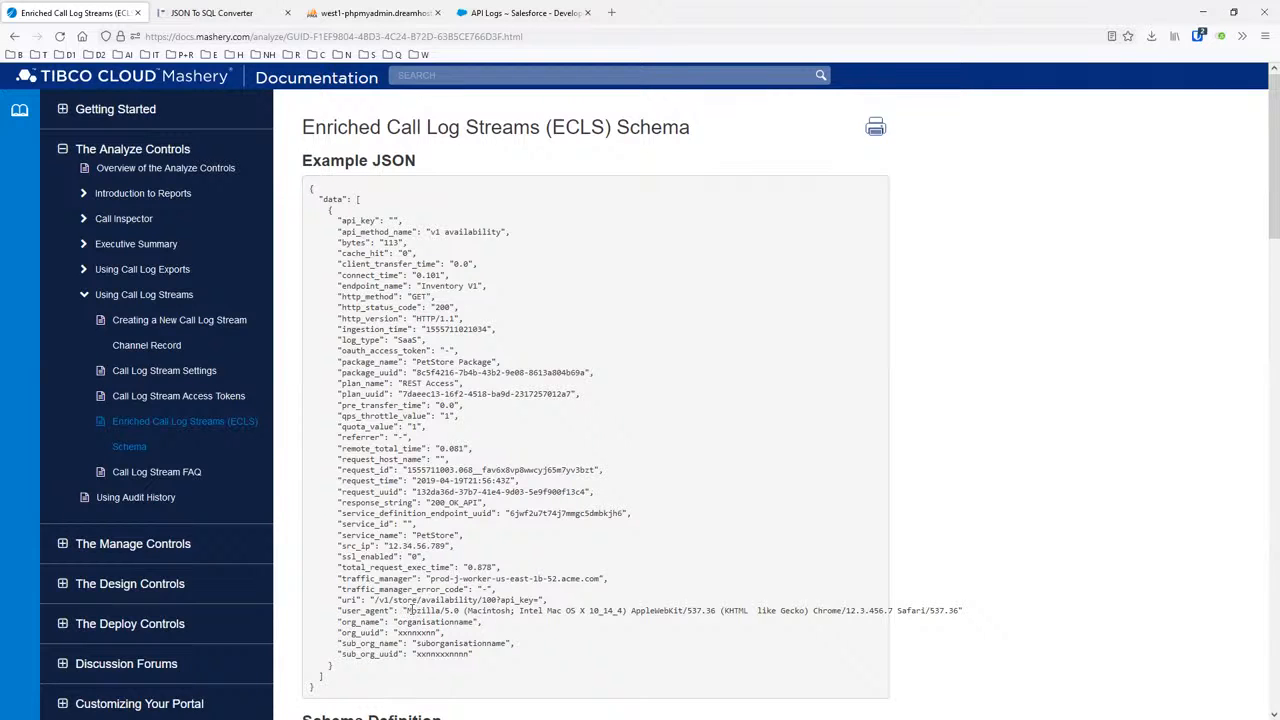
drag(406, 610, 446, 611)
Review the pasted call log JSON and the field names, data types and sizes in the JSON to SQL converter.
click(227, 14)
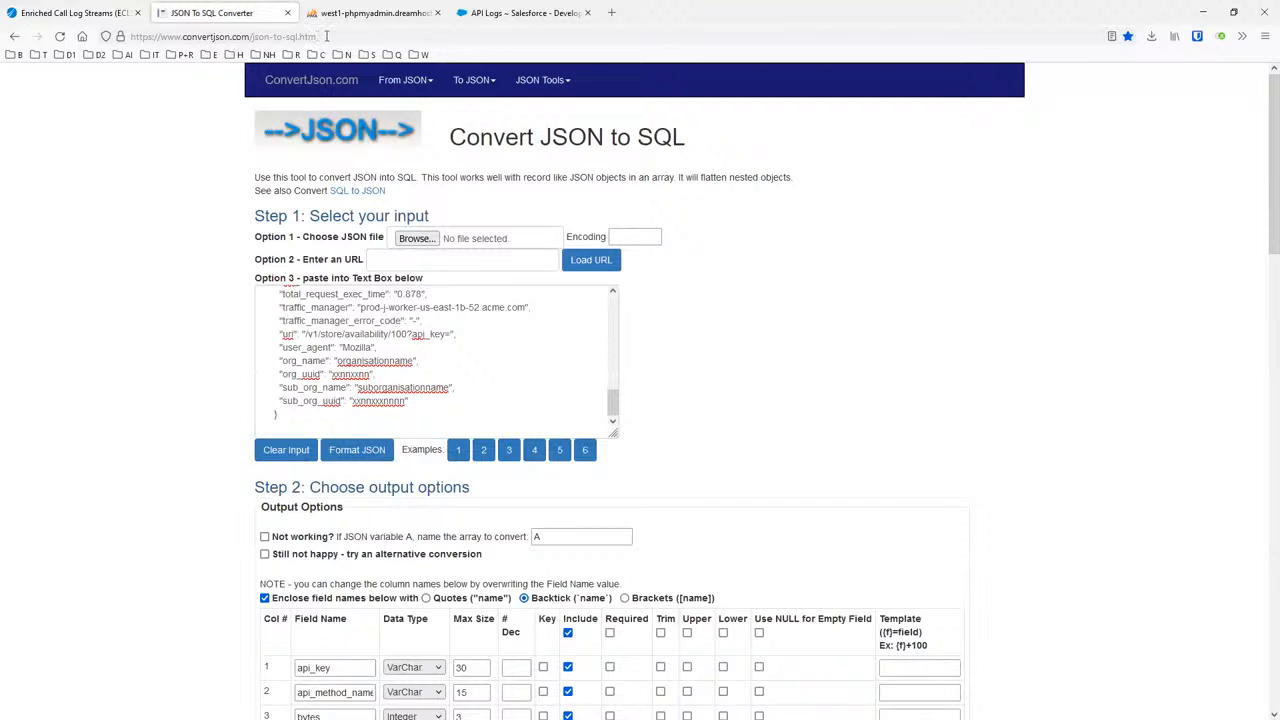
drag(613, 400, 610, 305)
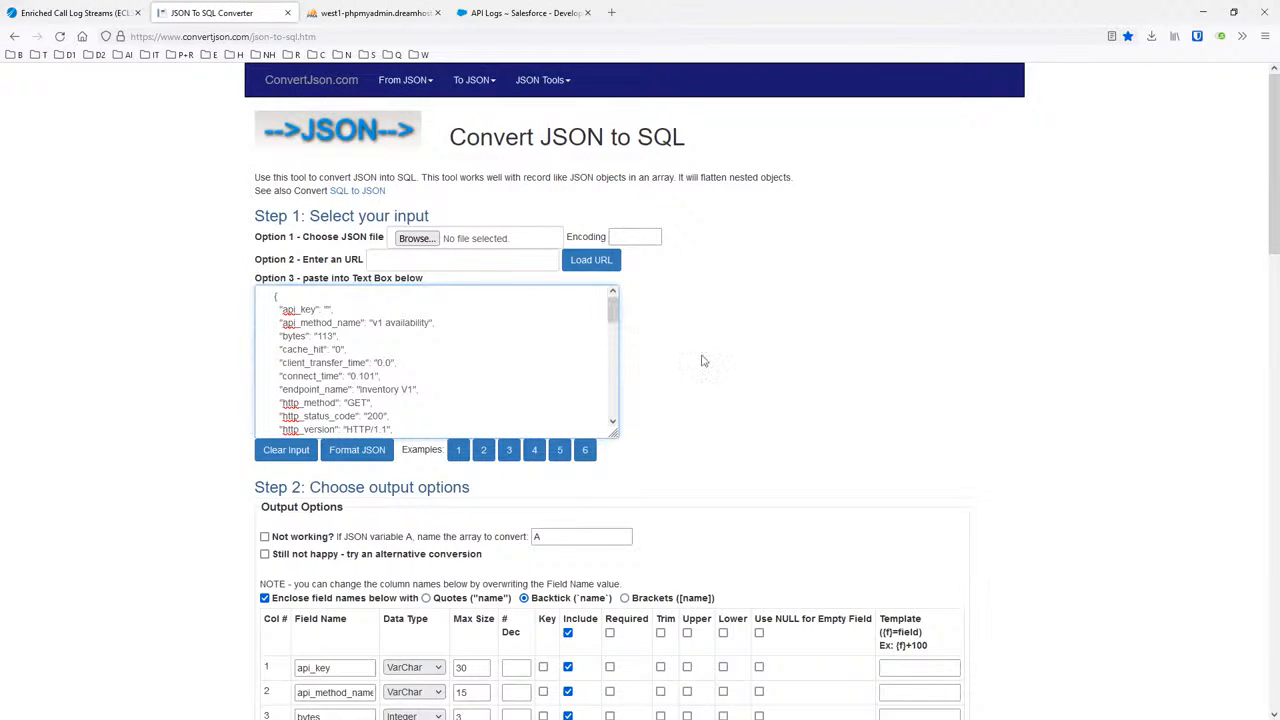
scroll(705, 365, down, 3)
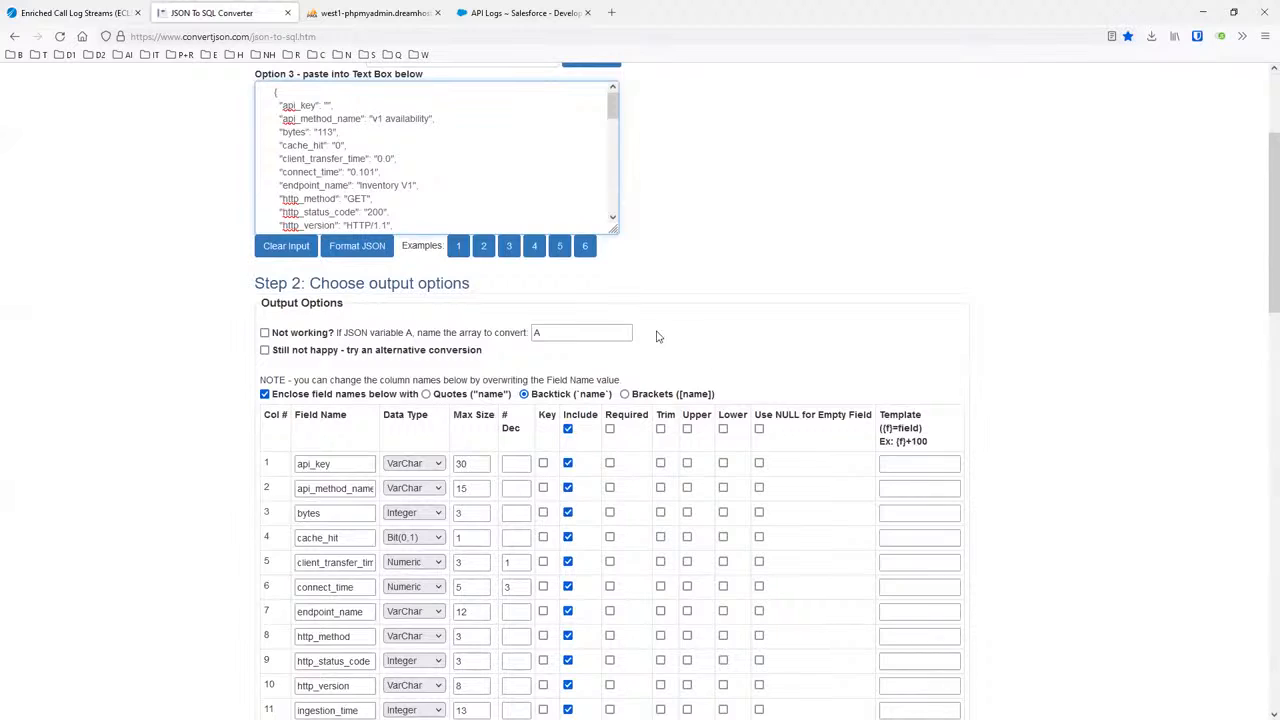
scroll(703, 260, down, 5)
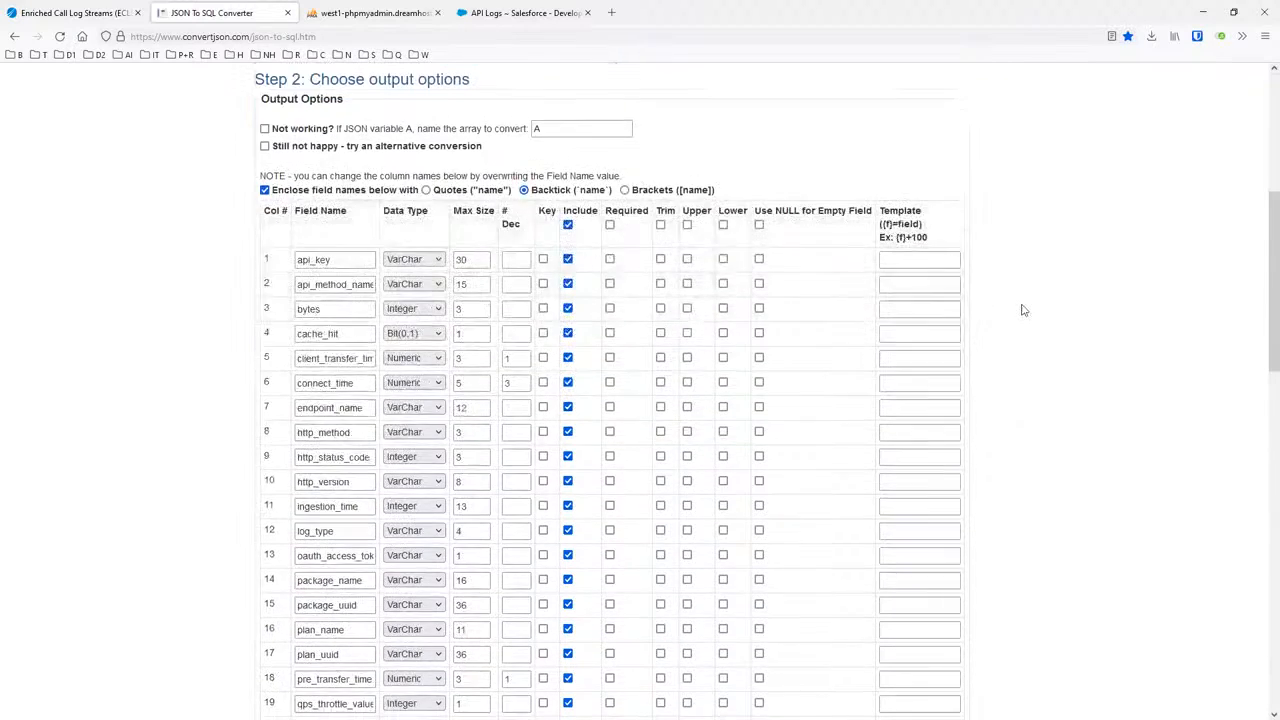
scroll(996, 342, down, 2)
scroll(313, 230, down, 1)
scroll(313, 230, down, 2)
scroll(891, 268, up, 10)
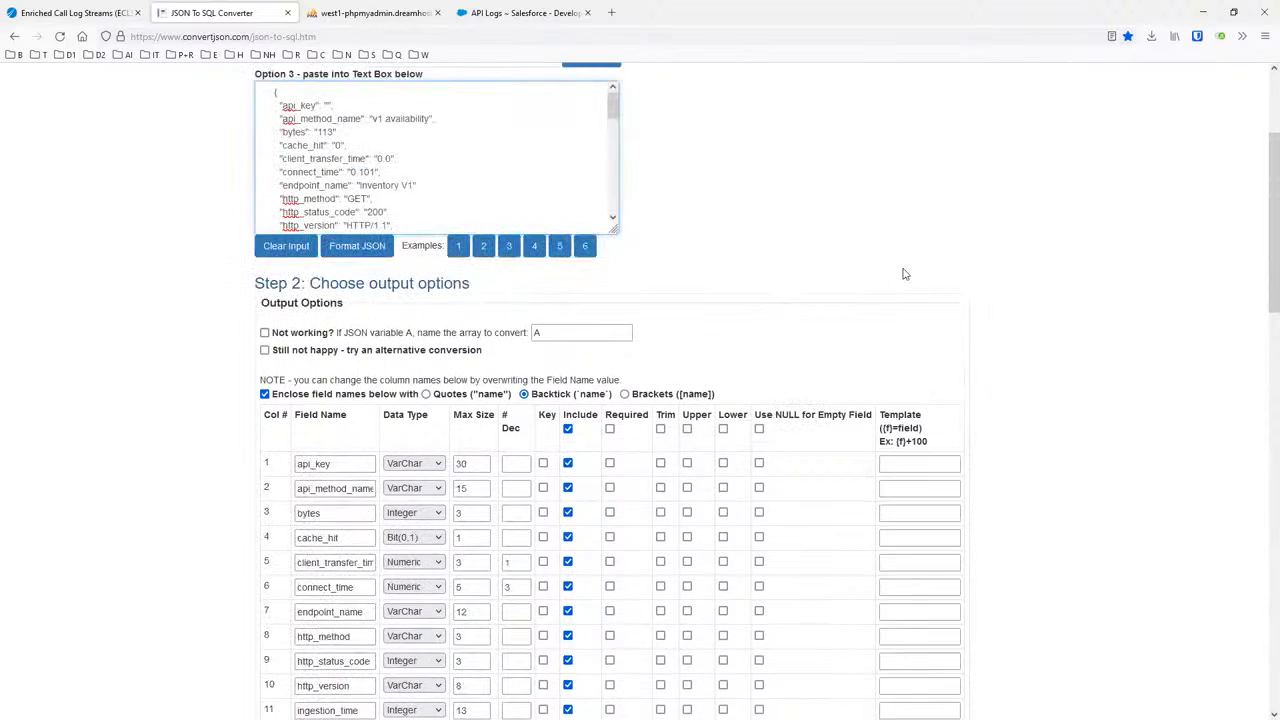
scroll(910, 275, down, 10)
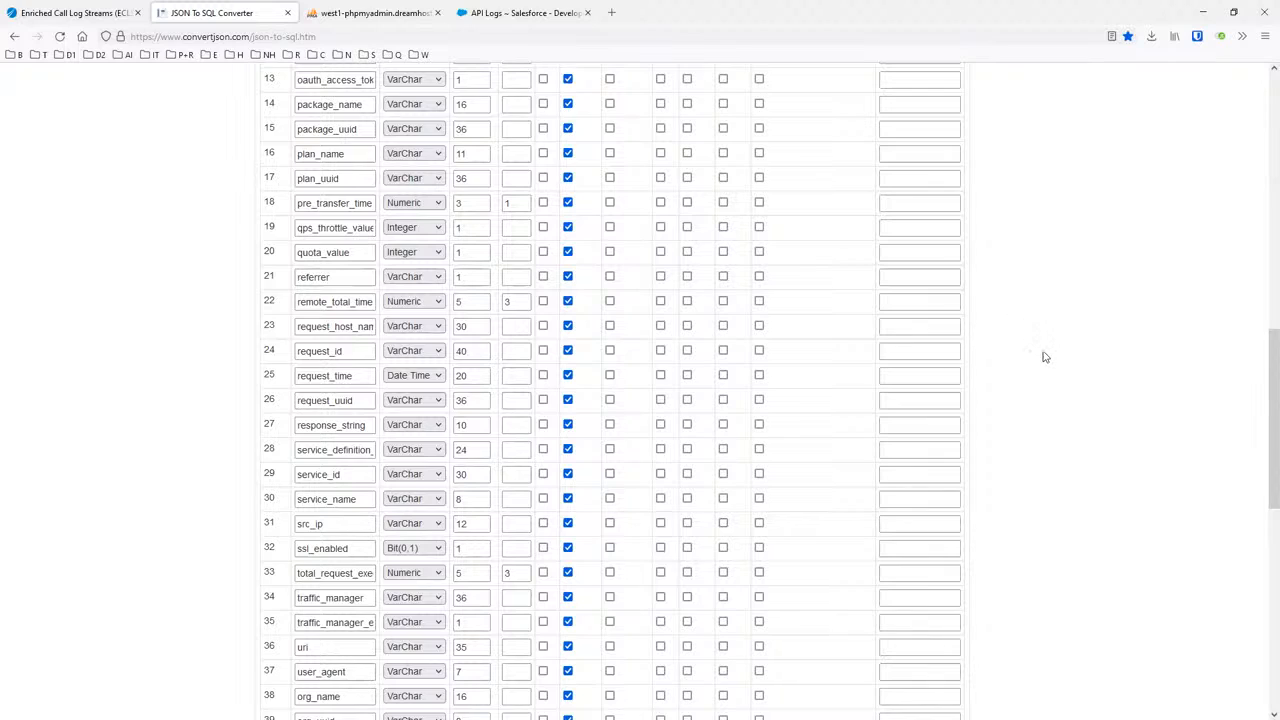
scroll(1040, 352, up, 10)
scroll(1040, 352, down, 5)
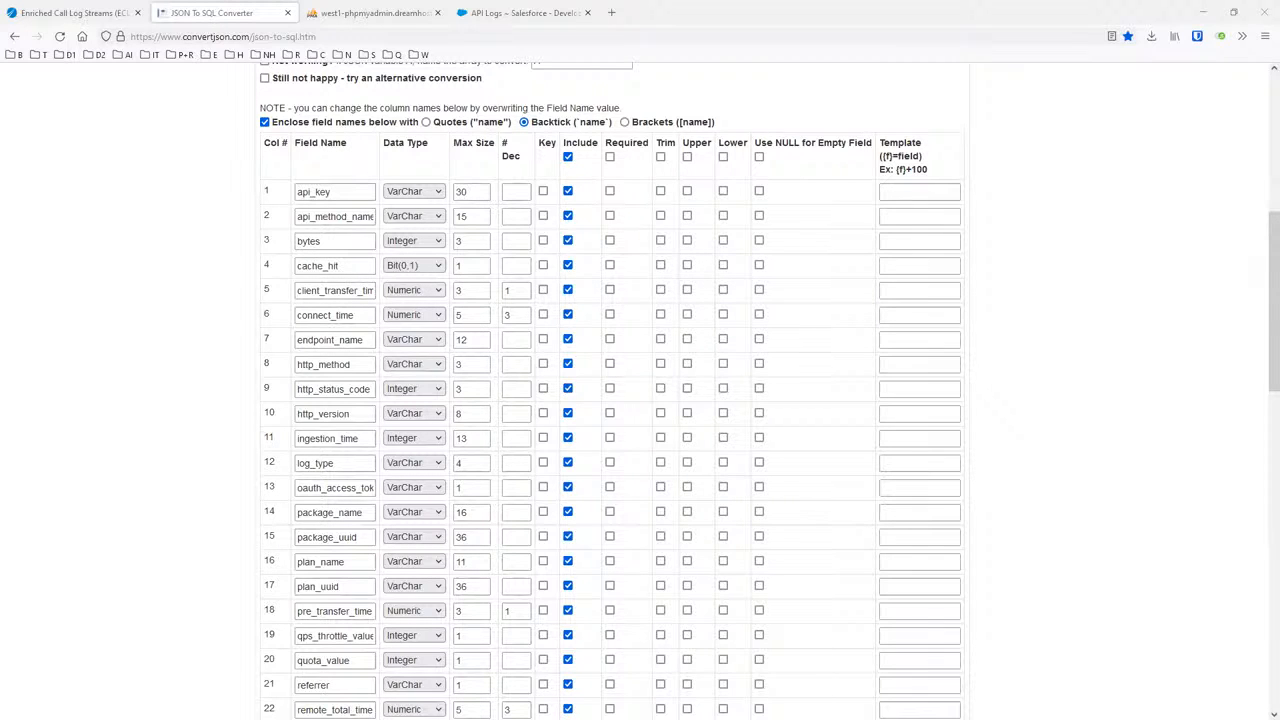
Switch to Notepad++ and review api_call_log_array.json and the api_log.sql script, highlighting the APILog table name.
key(alt+Tab)
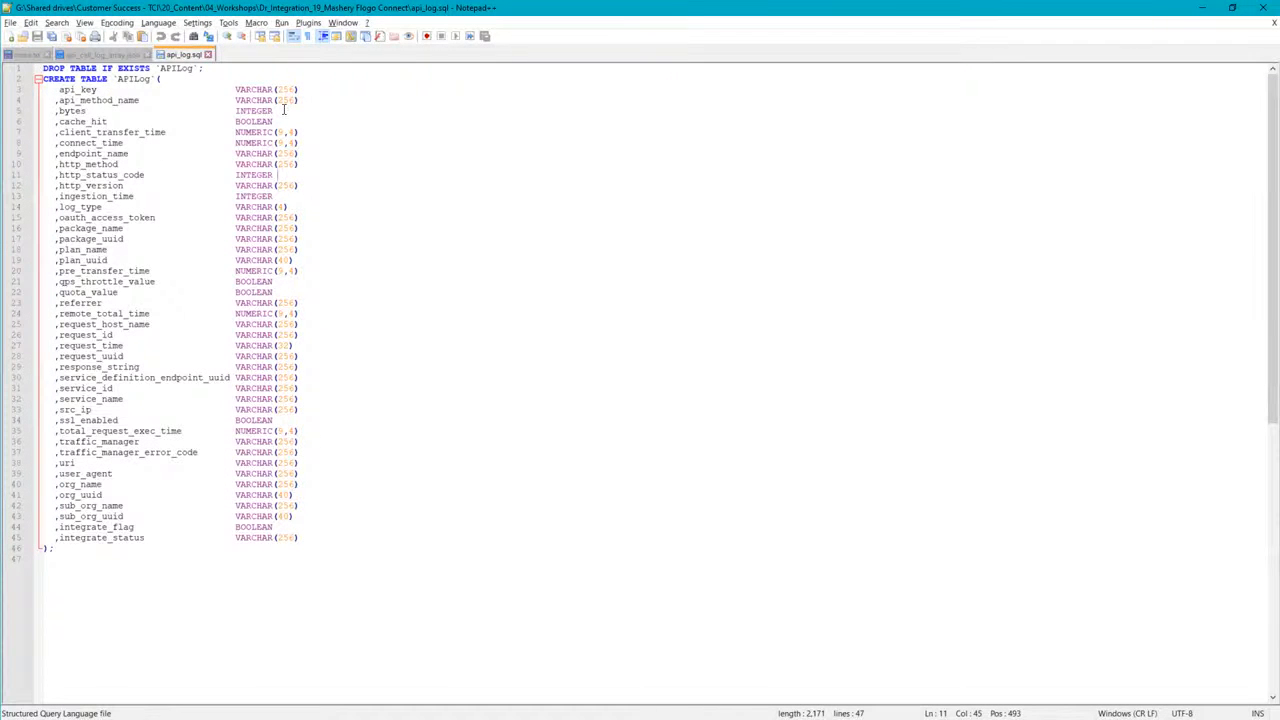
click(105, 56)
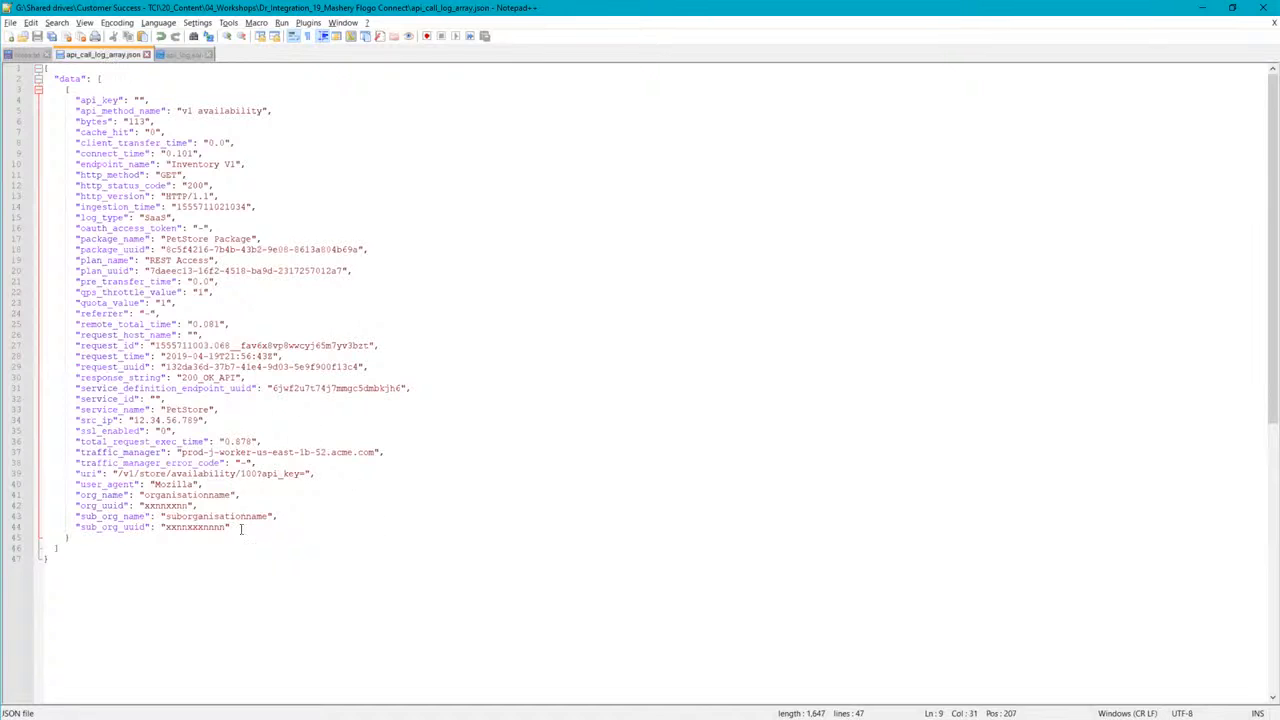
drag(62, 563, 30, 66)
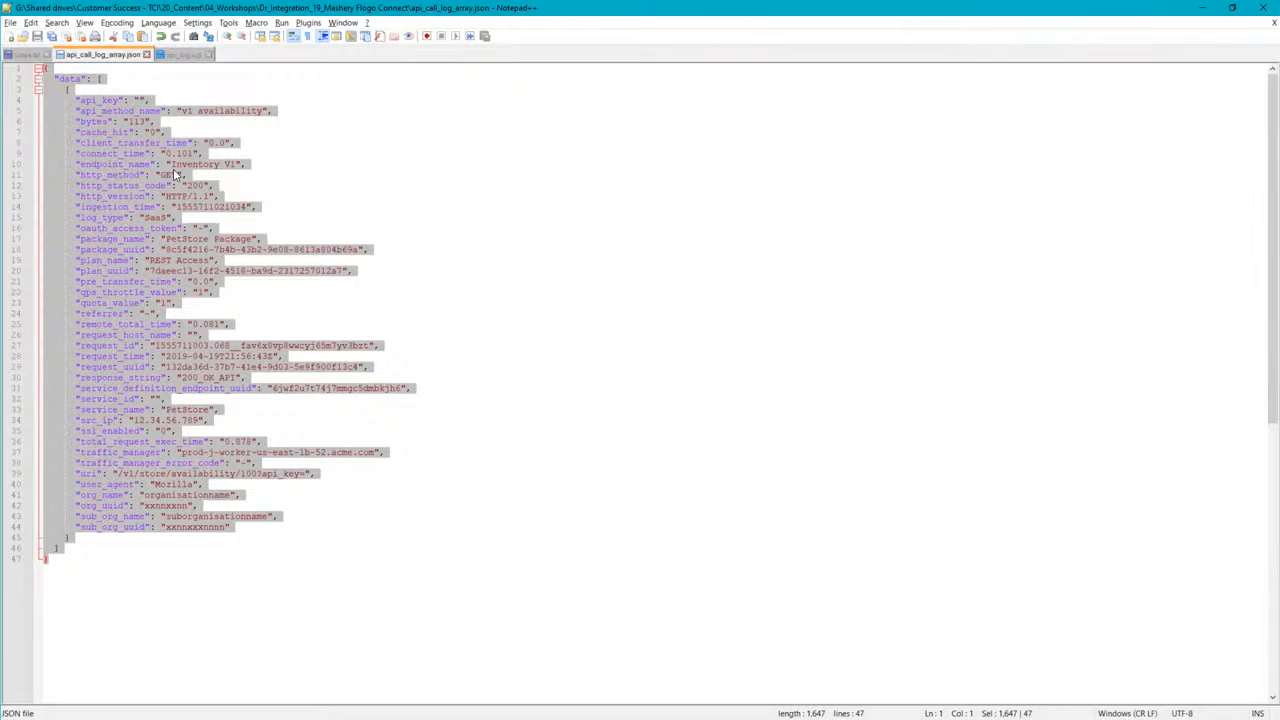
click(180, 55)
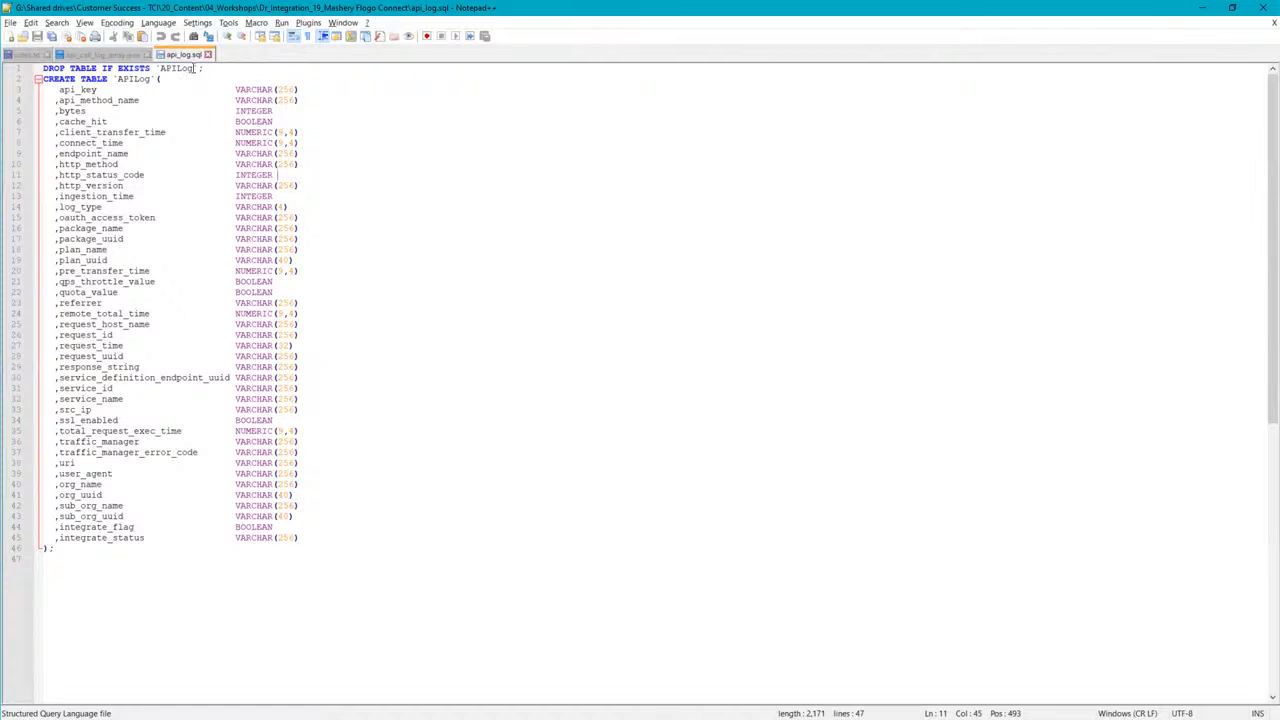
drag(195, 68, 159, 68)
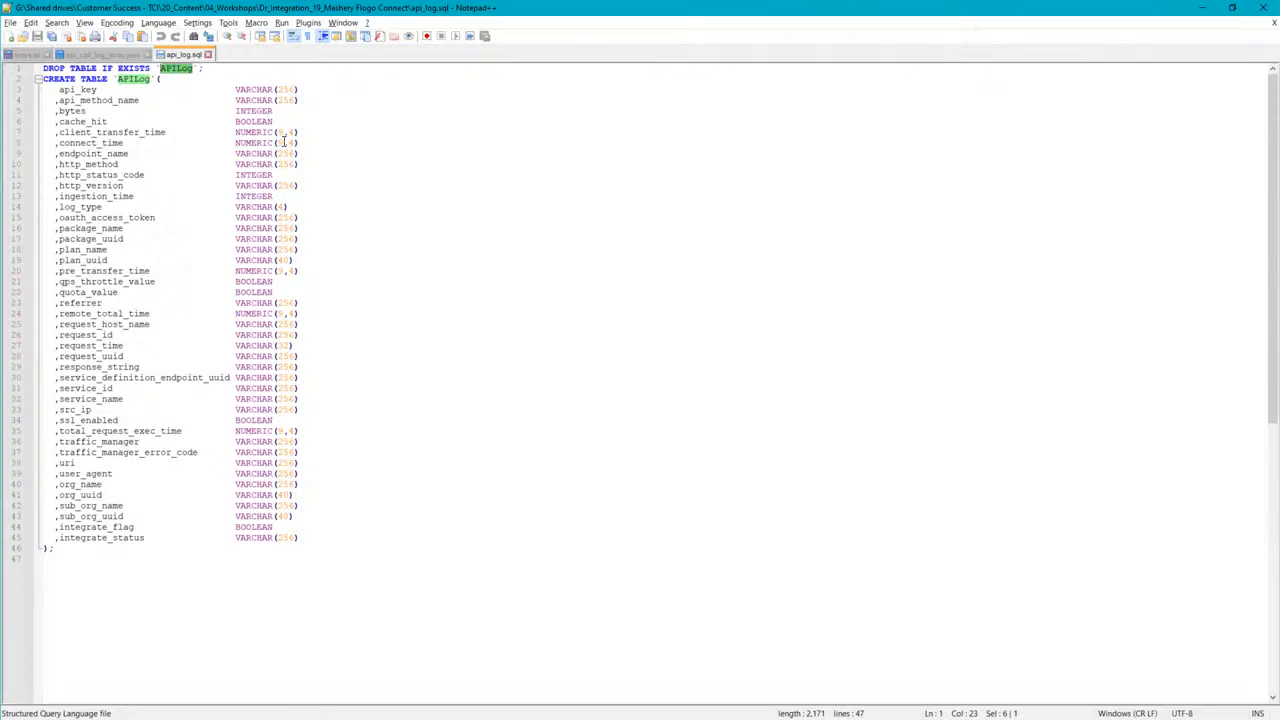
Switch back to the browser and examine the columns of the APILog table in phpMyAdmin.
key(alt+Tab)
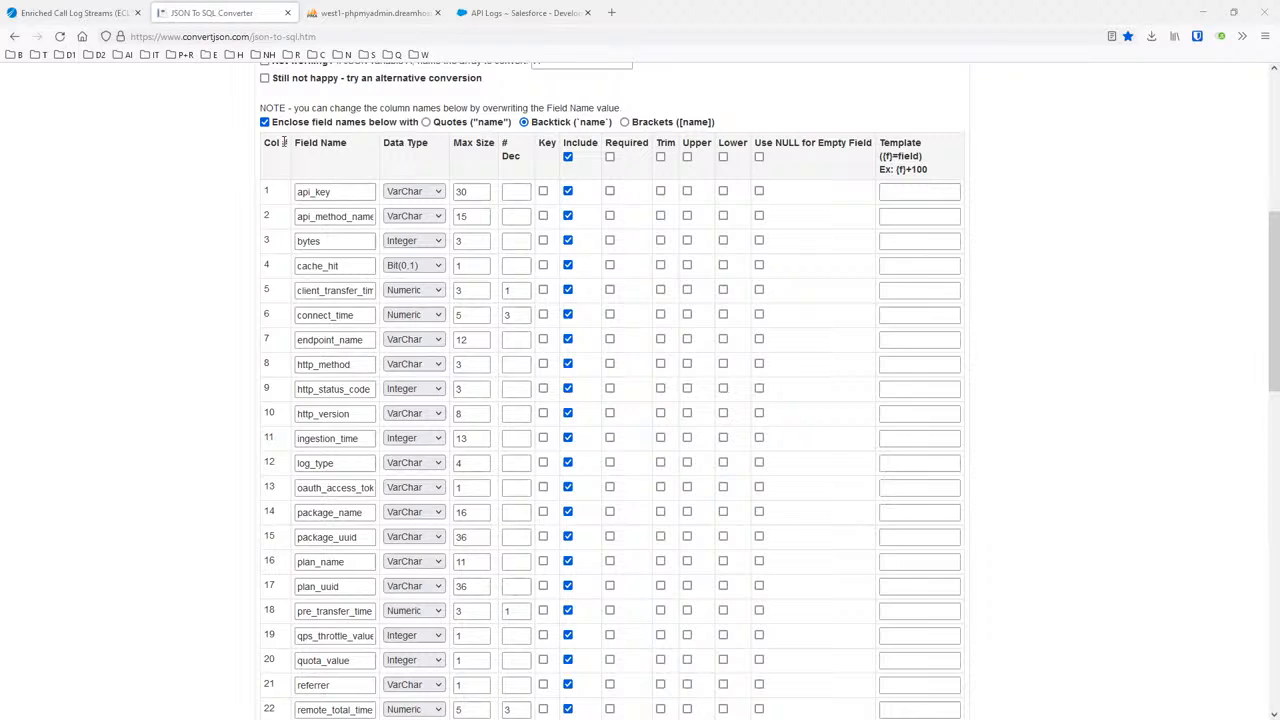
click(382, 15)
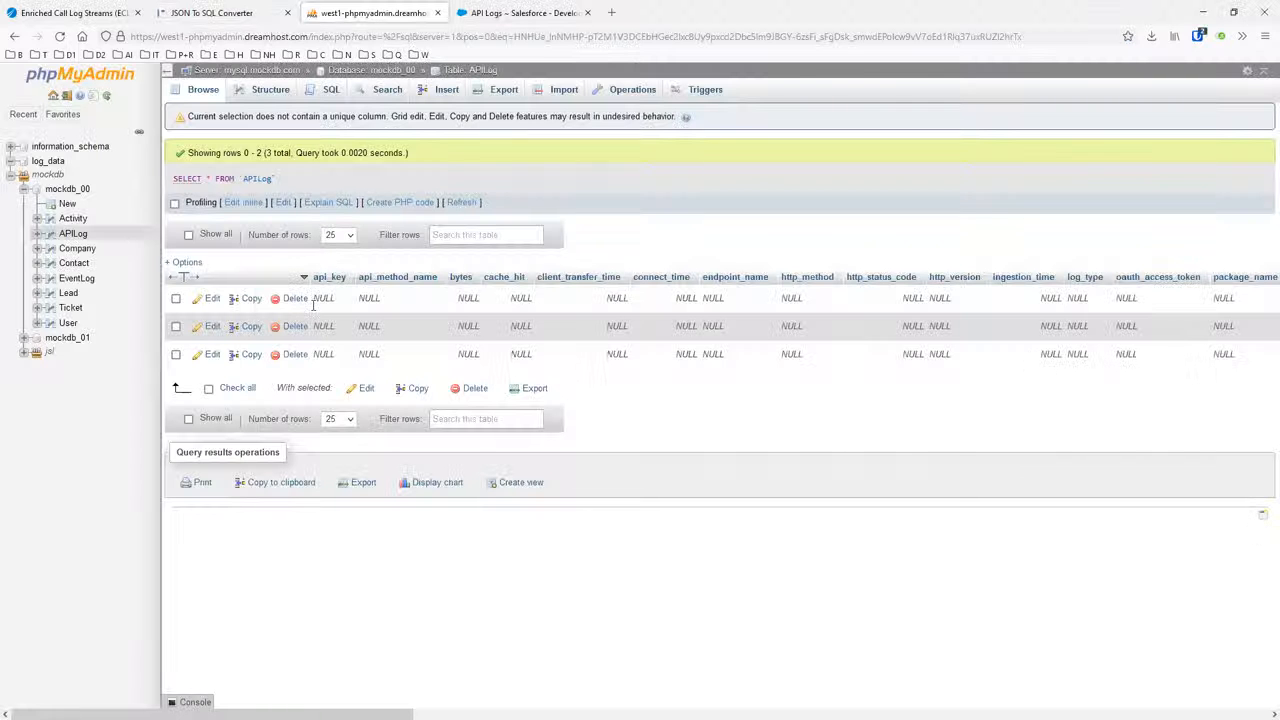
drag(356, 714, 412, 622)
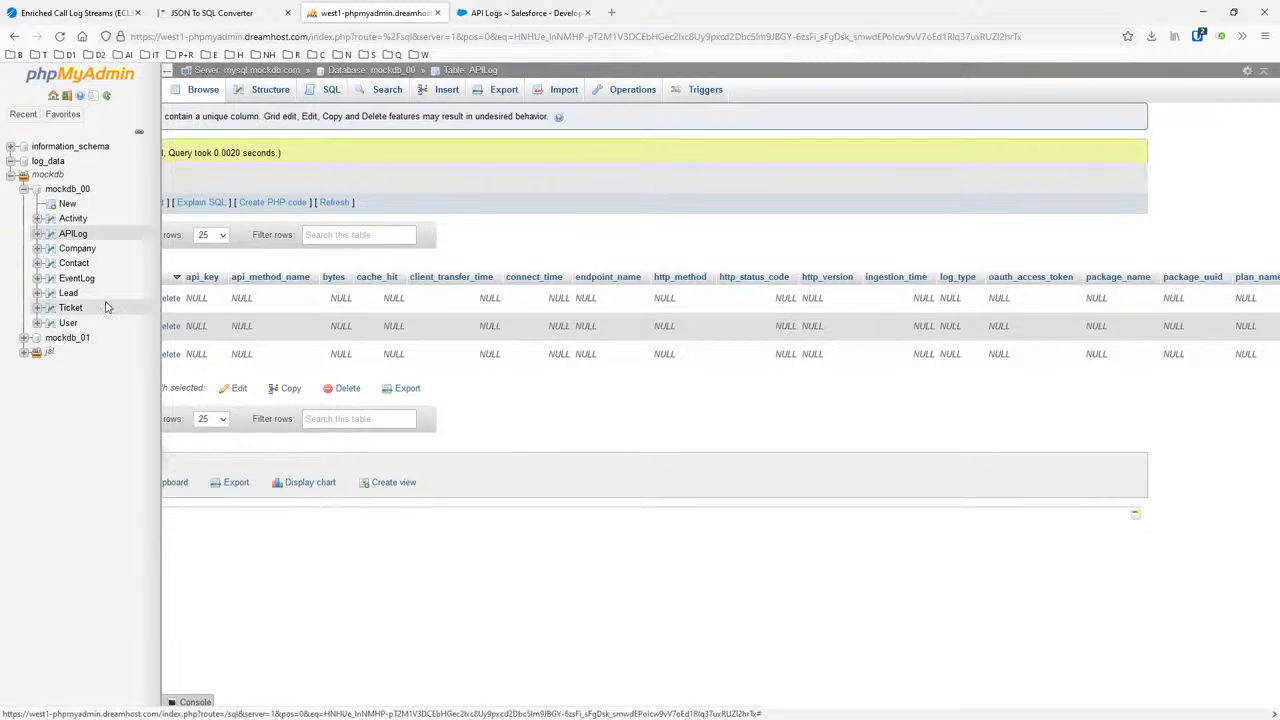
Open the definition of the API Log custom object in the Salesforce setup and examine its custom fields.
click(543, 12)
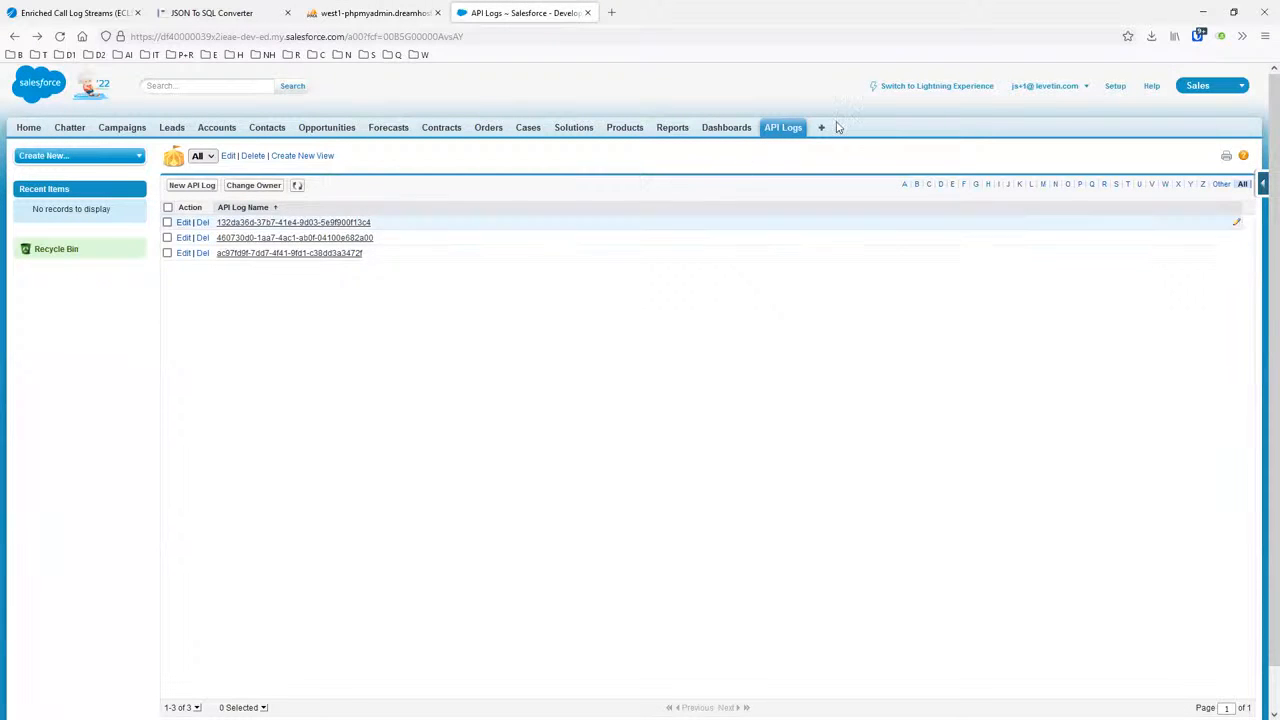
click(1115, 88)
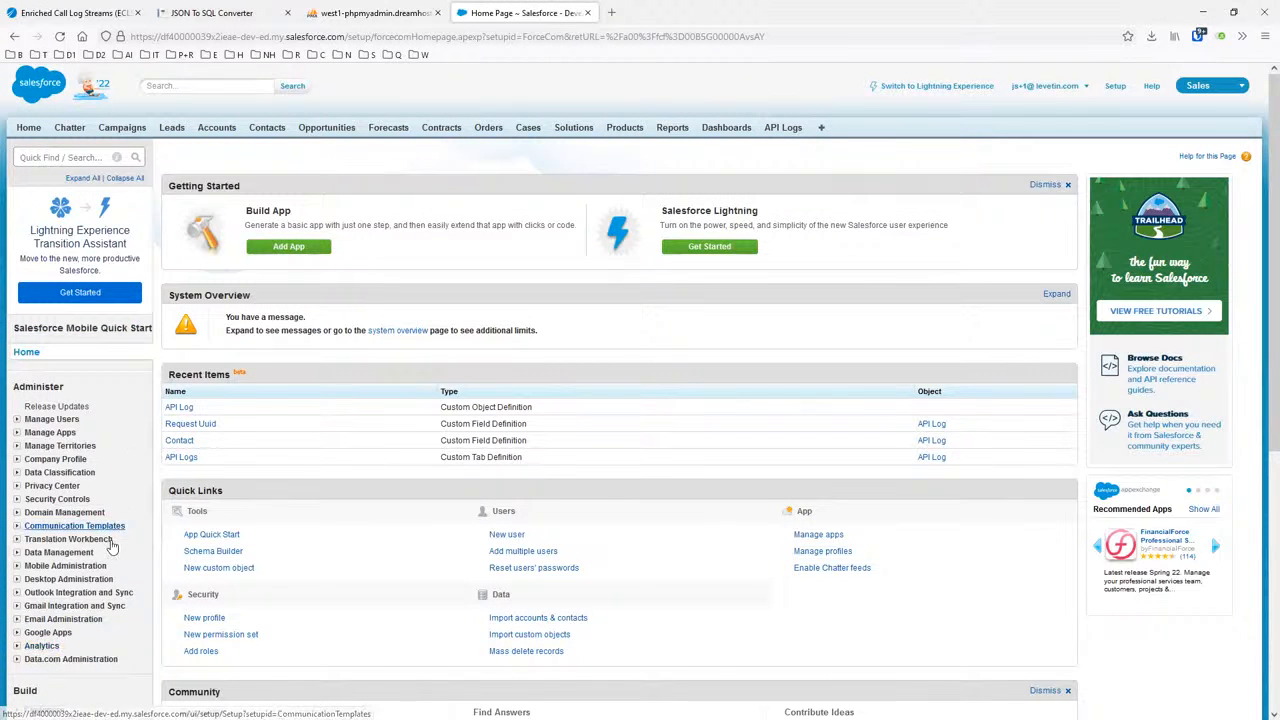
scroll(126, 548, down, 5)
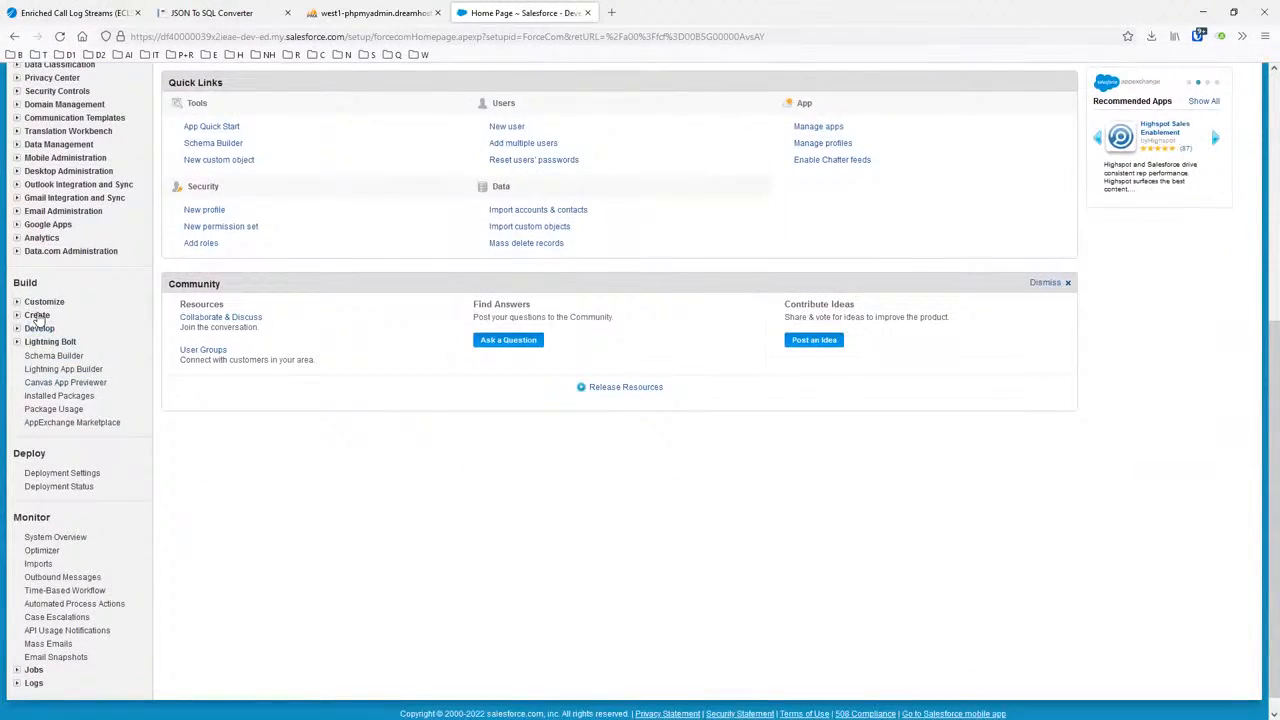
click(35, 315)
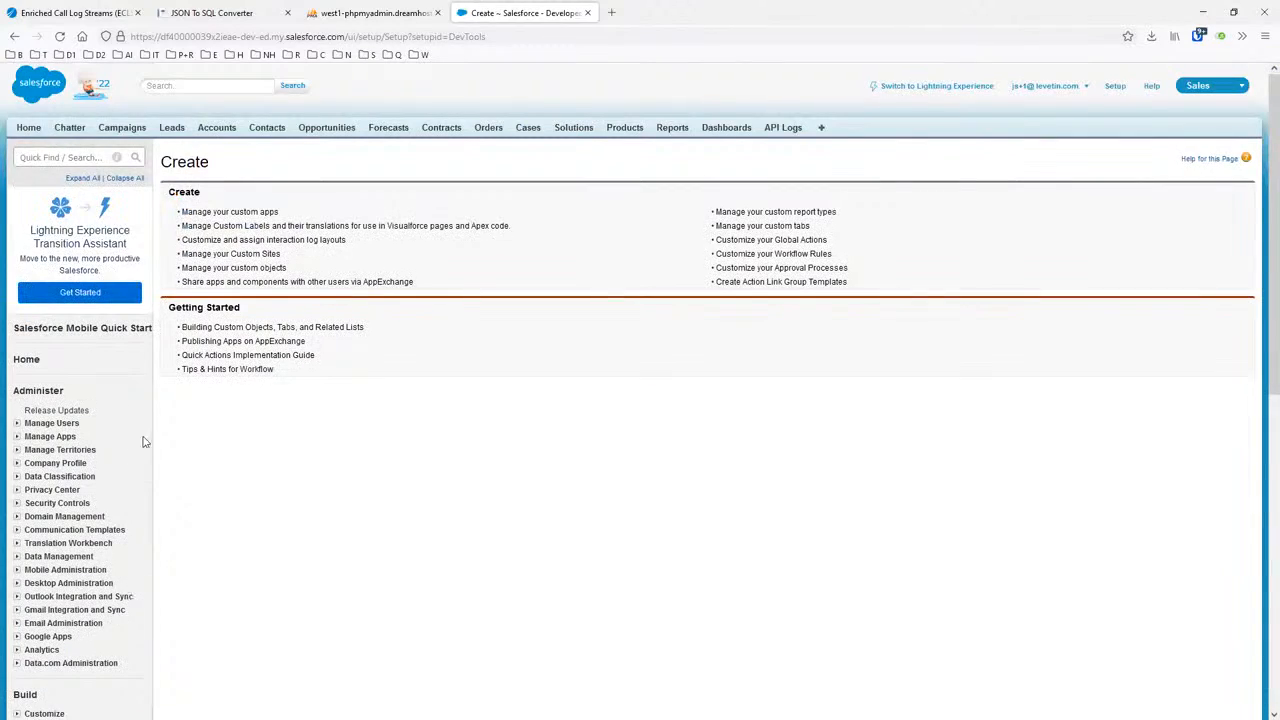
scroll(116, 451, down, 4)
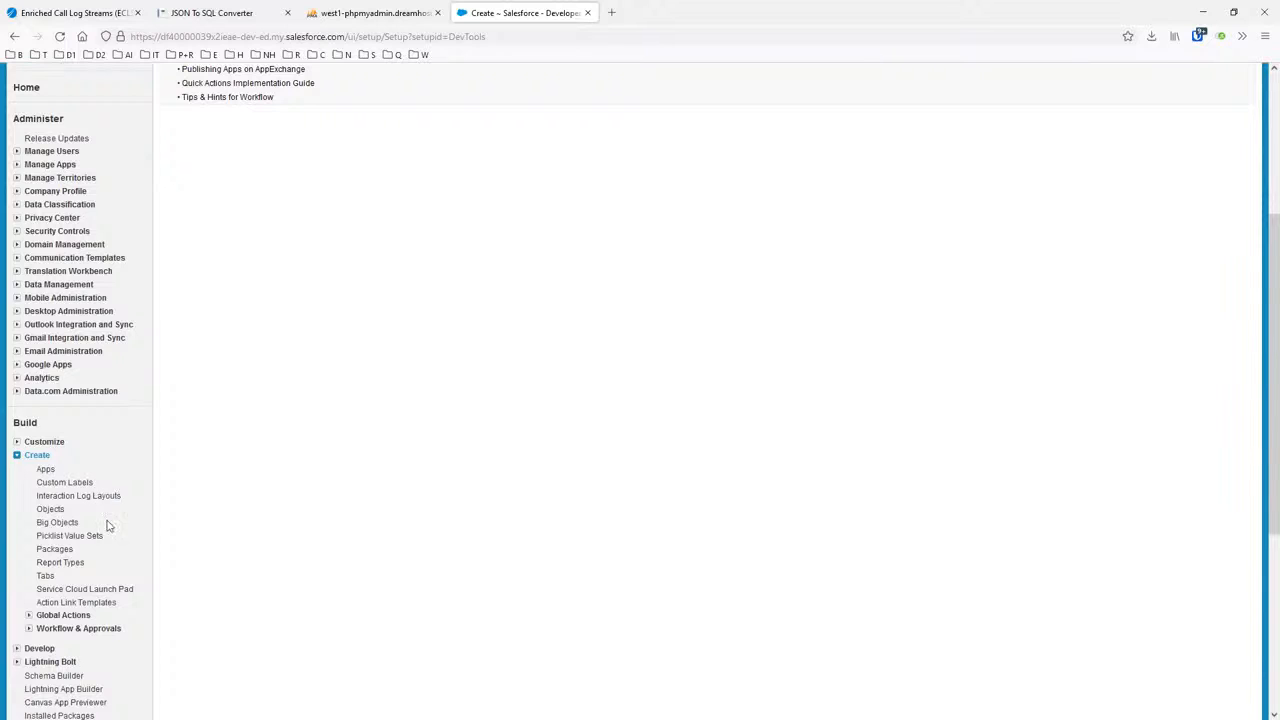
click(52, 510)
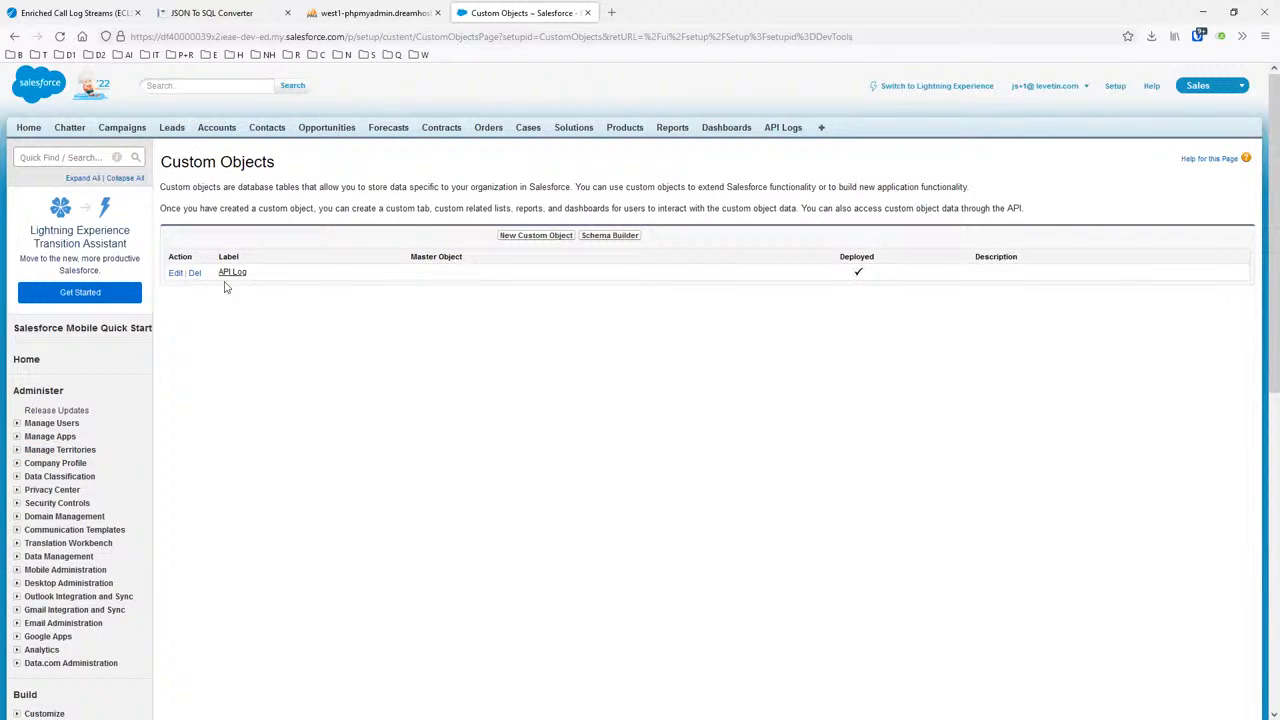
click(232, 273)
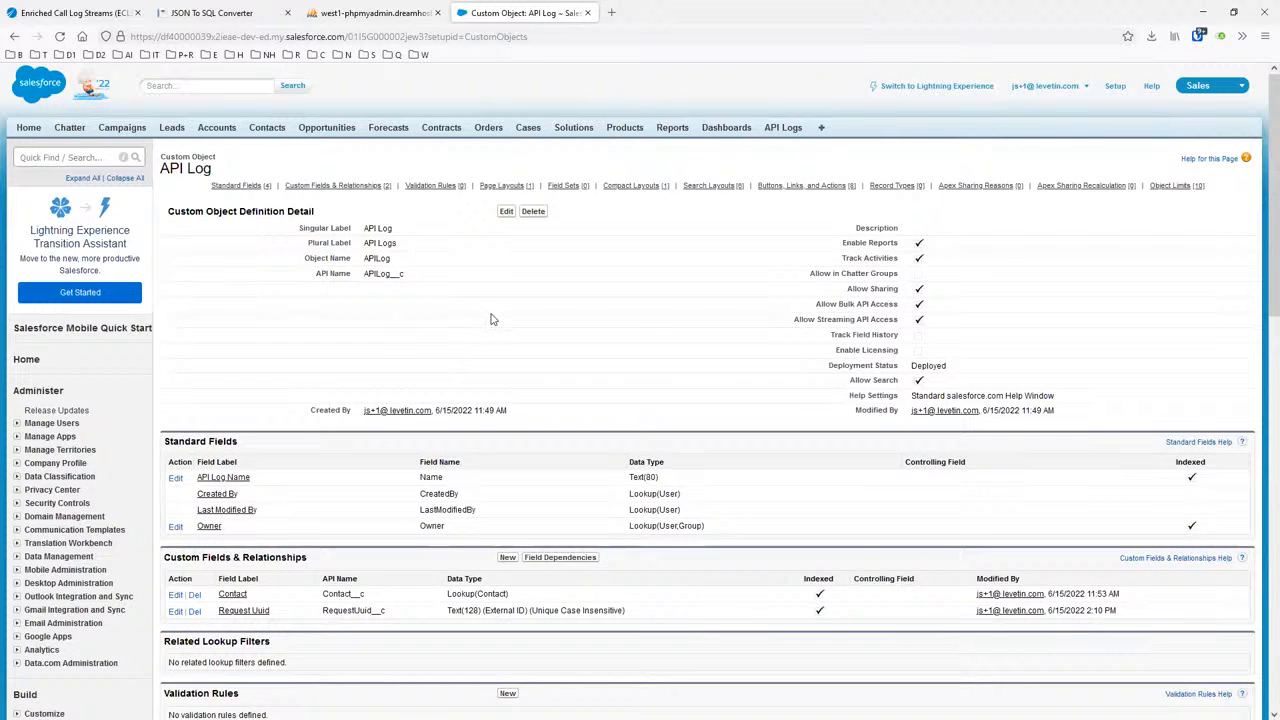
scroll(491, 320, down, 3)
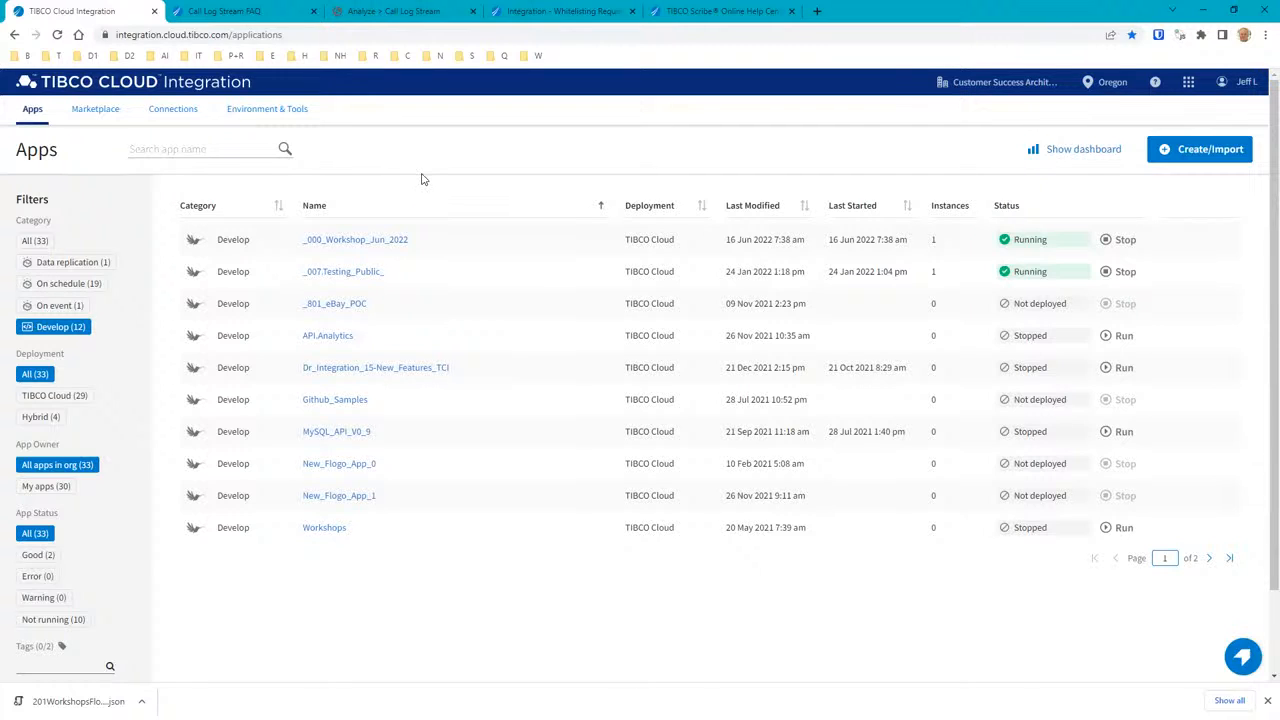
Examine the regional IP addresses in the Whitelisting Requirements for TIBCO Cloud Integration Apps.
click(553, 12)
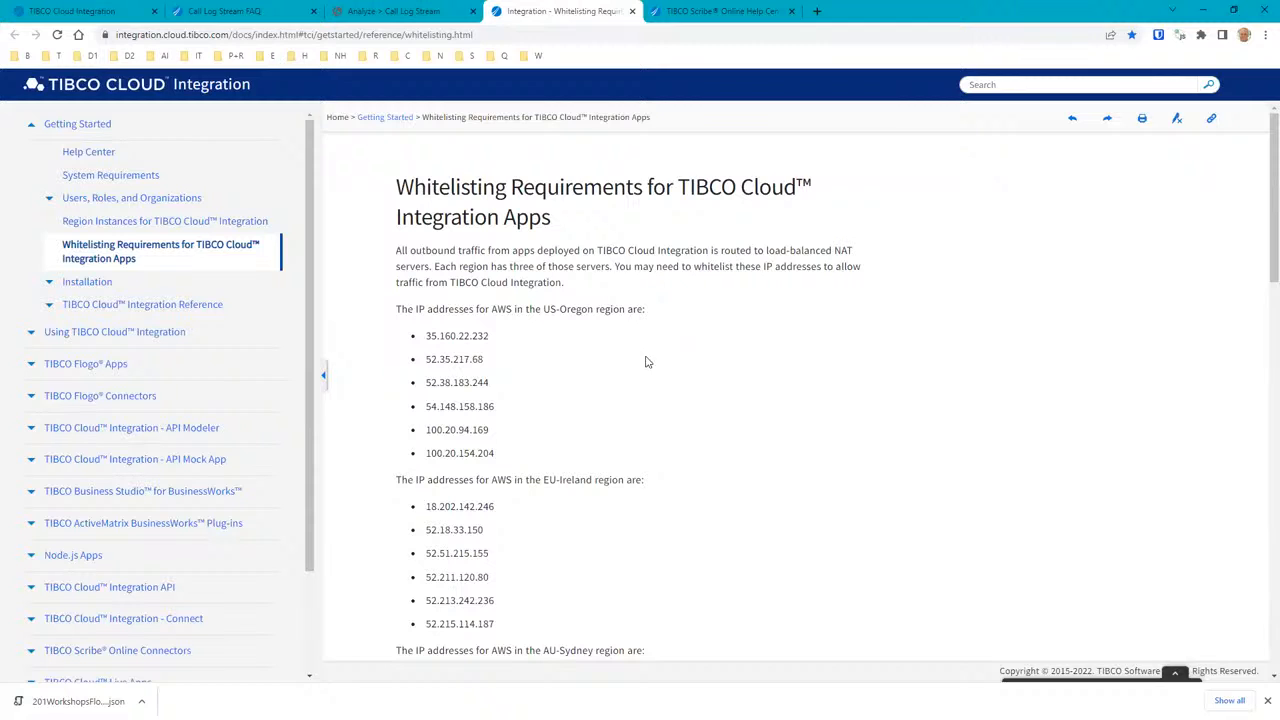
scroll(646, 305, down, 3)
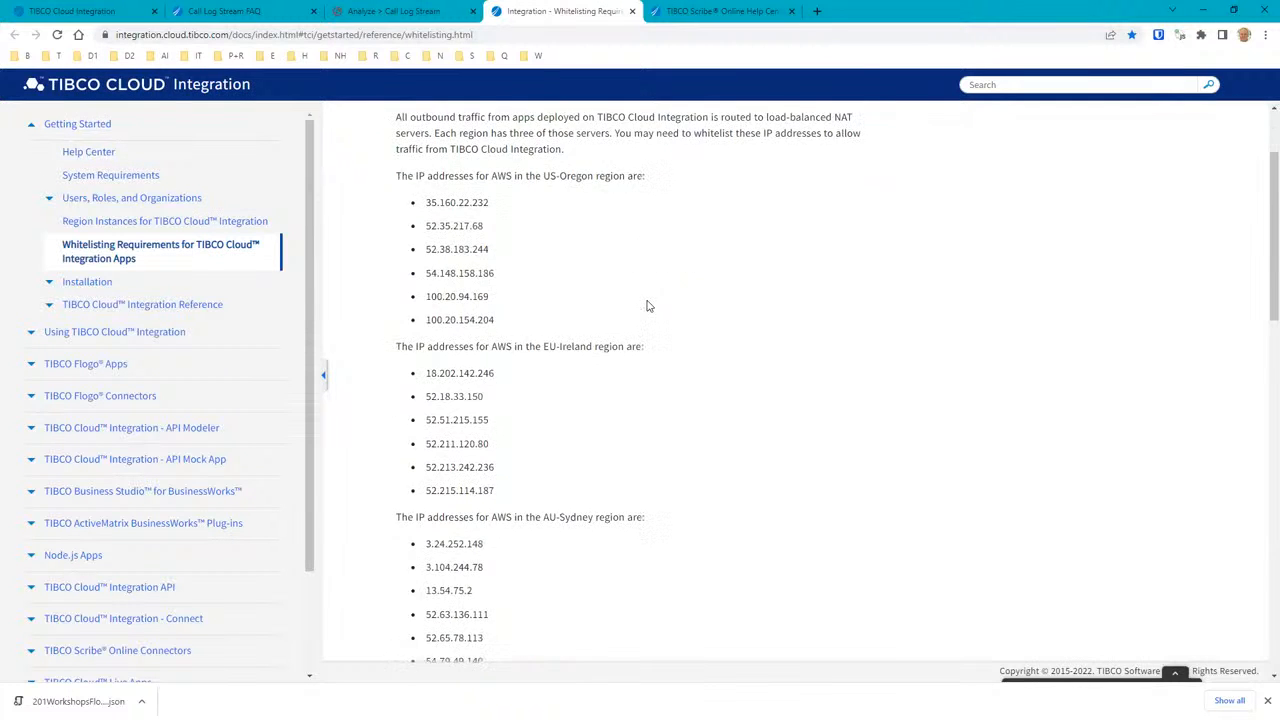
scroll(646, 305, up, 3)
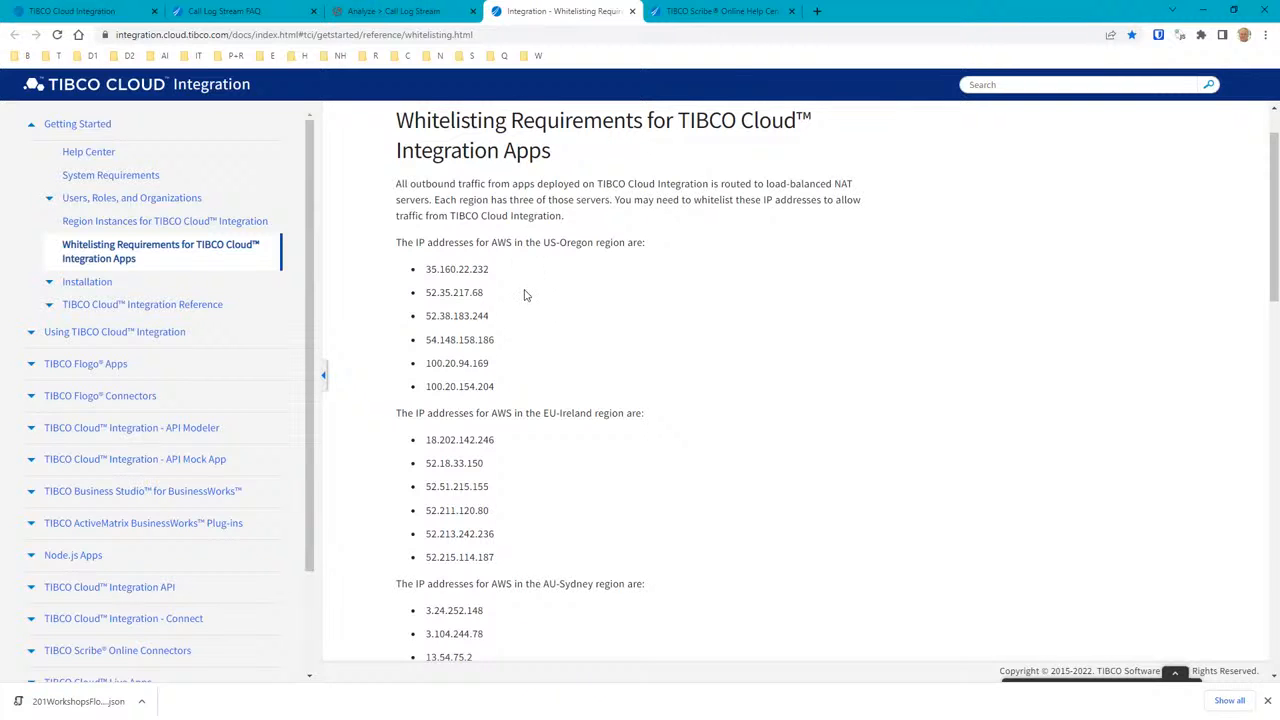
scroll(611, 304, down, 2)
scroll(608, 303, up, 2)
scroll(608, 303, down, 4)
scroll(610, 316, up, 2)
scroll(608, 318, down, 3)
scroll(608, 320, up, 2)
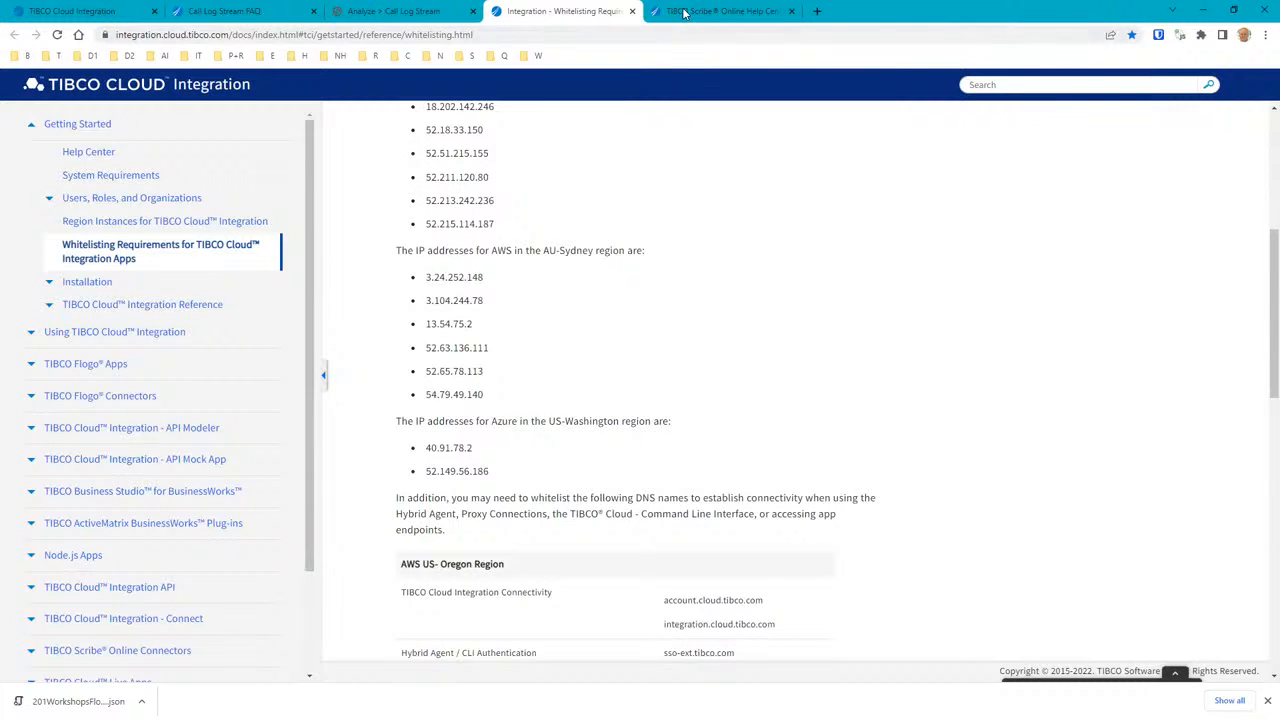
Highlight the AWS Europe and AWS US Cloud Agent addresses in the TIBCO Scribe Online whitelisting requirements, and return to the Integration Apps whitelisting page.
click(684, 12)
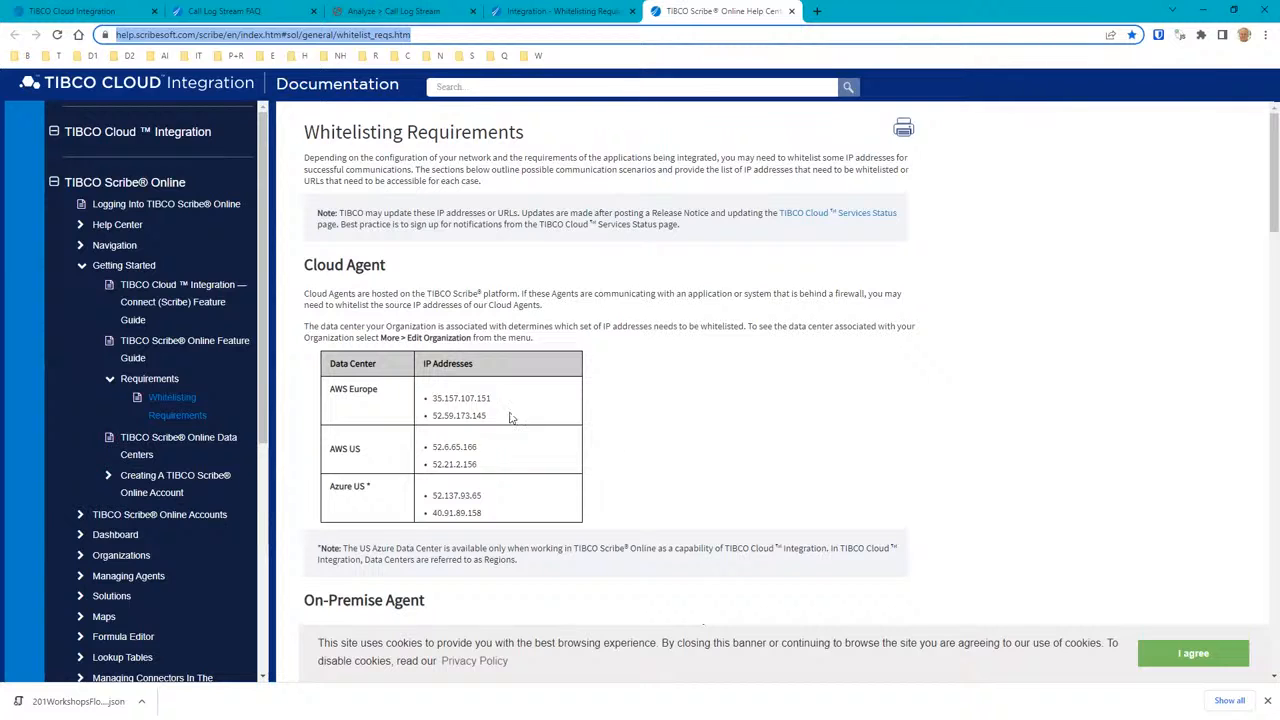
drag(500, 417, 411, 406)
drag(485, 470, 424, 444)
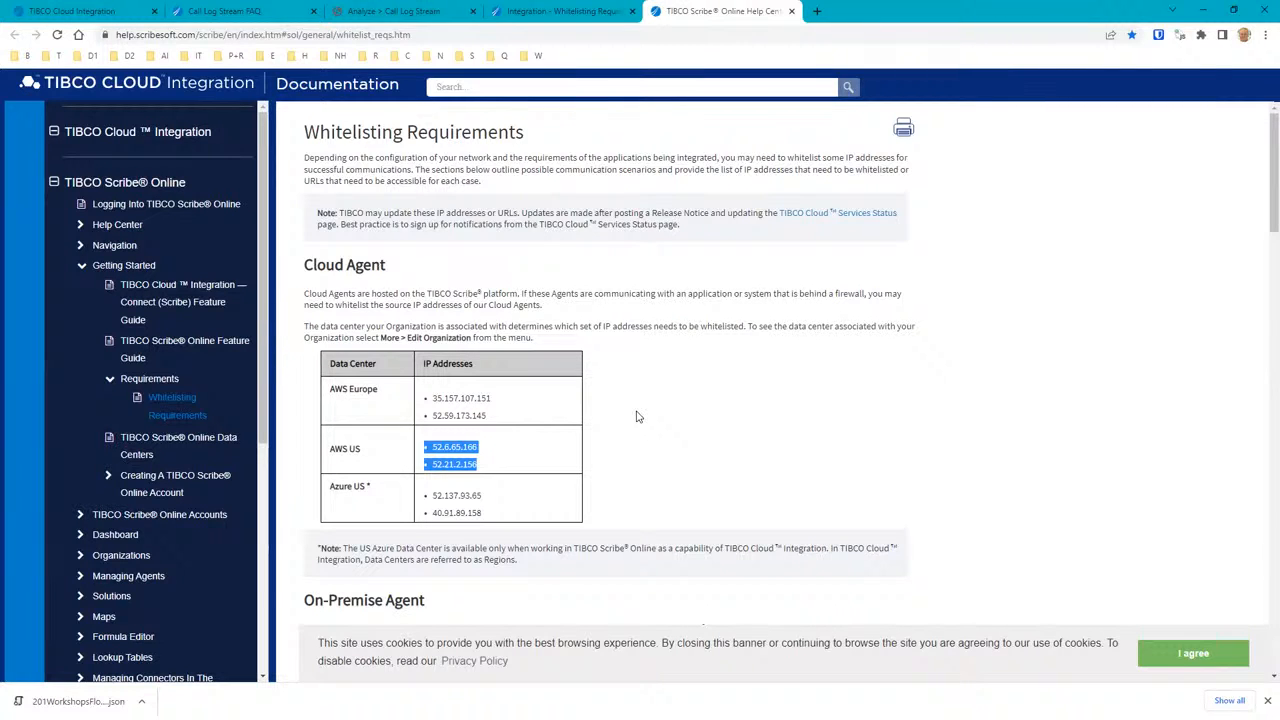
click(550, 10)
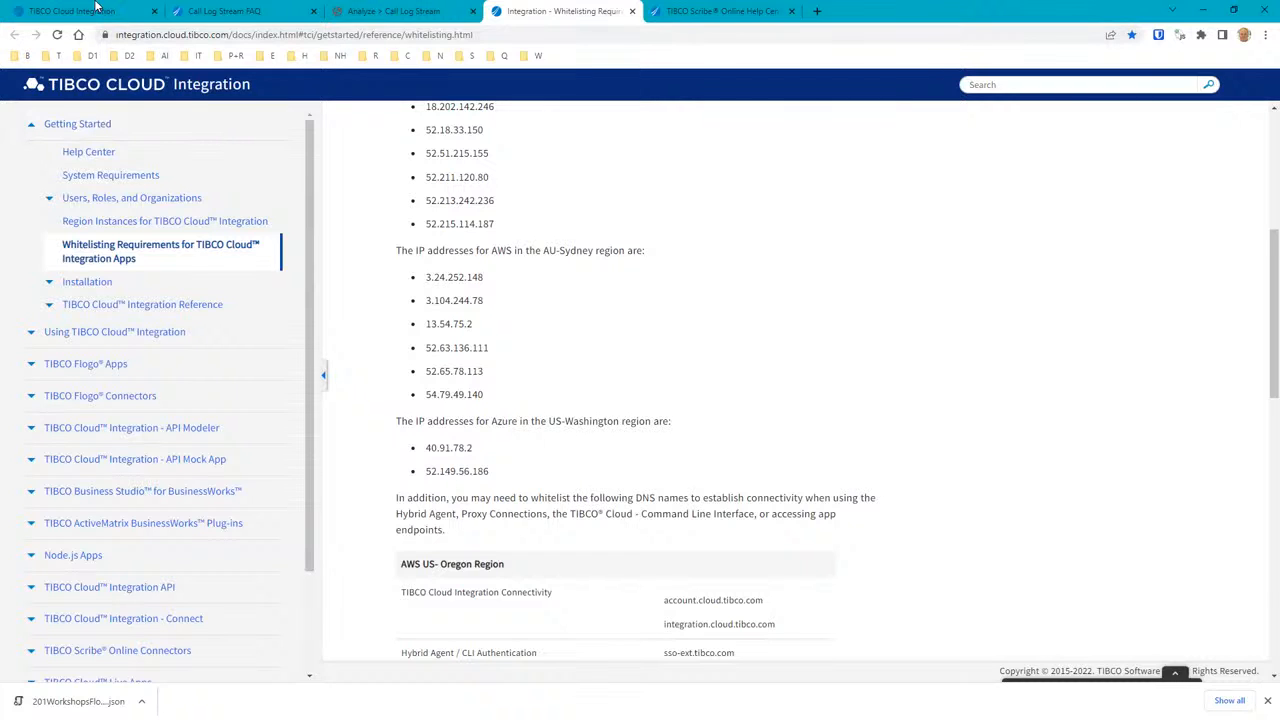
Search the TIBCO Cloud Integration Marketplace for "salesforce".
click(96, 8)
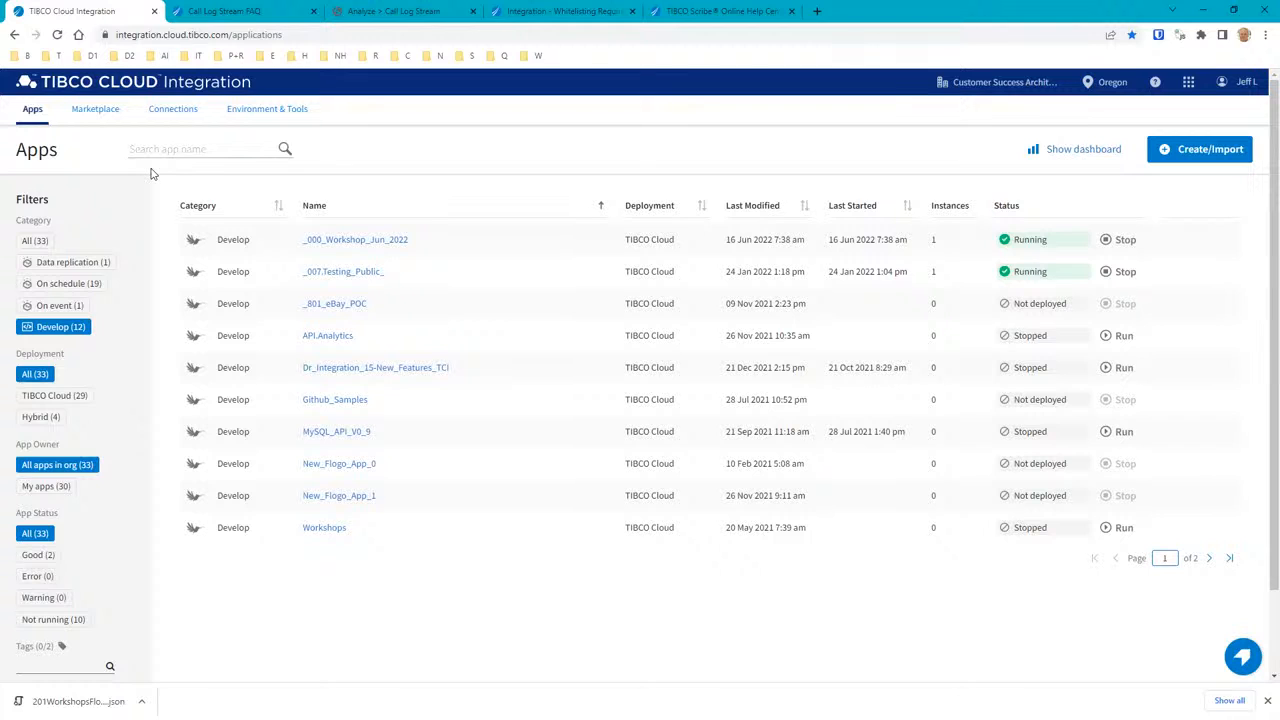
click(80, 111)
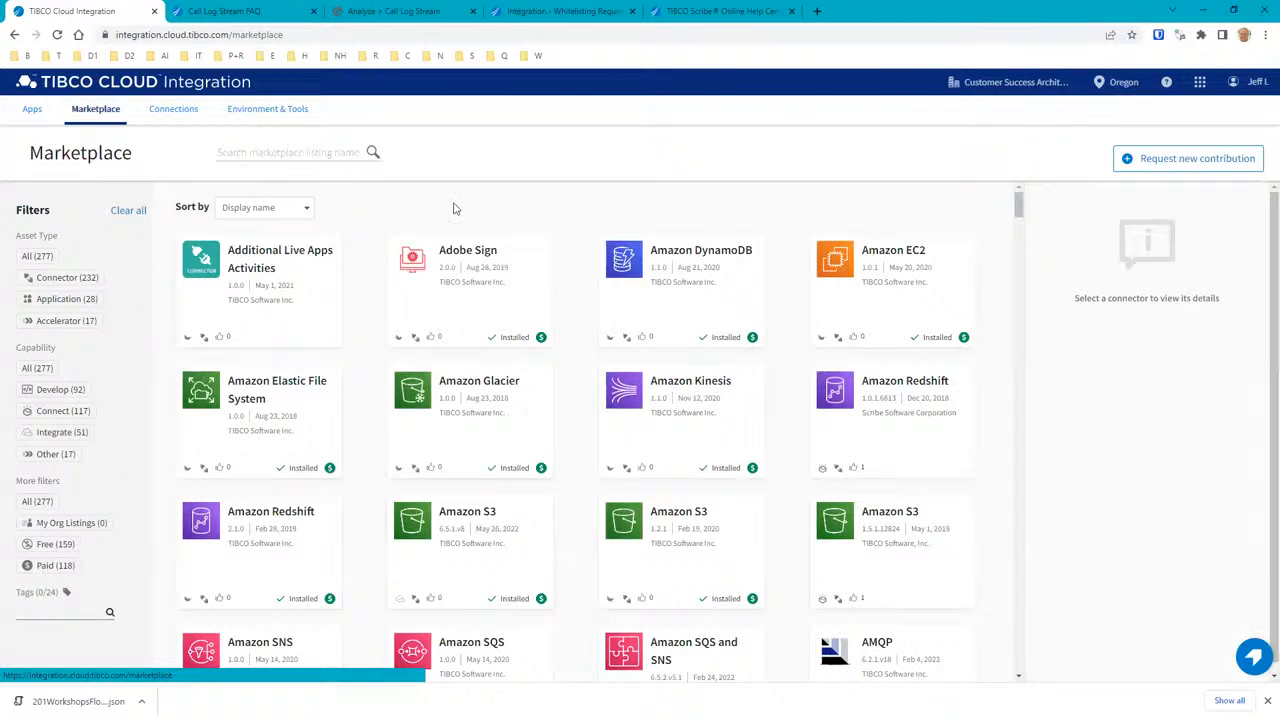
click(305, 157)
text(salesforce)
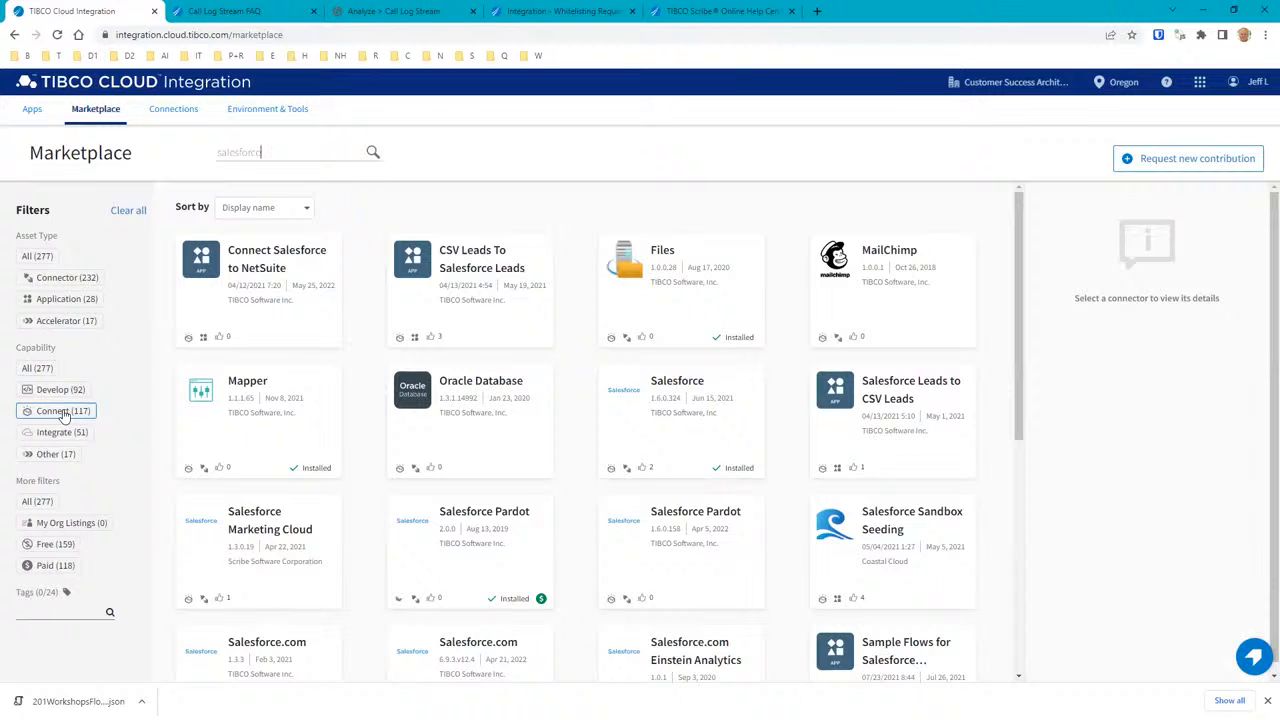
Filter the Salesforce search results to Connector assets with the Connect capability and view the TIBCO Salesforce connector's details.
click(64, 414)
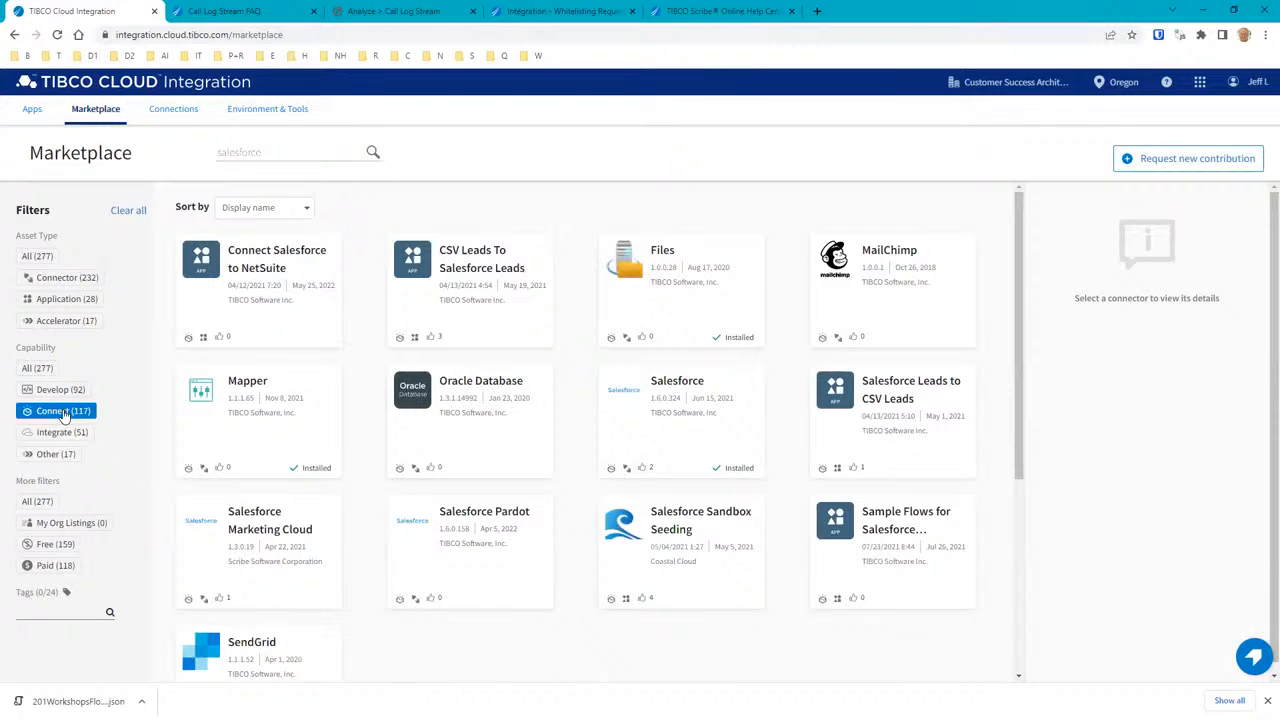
click(78, 278)
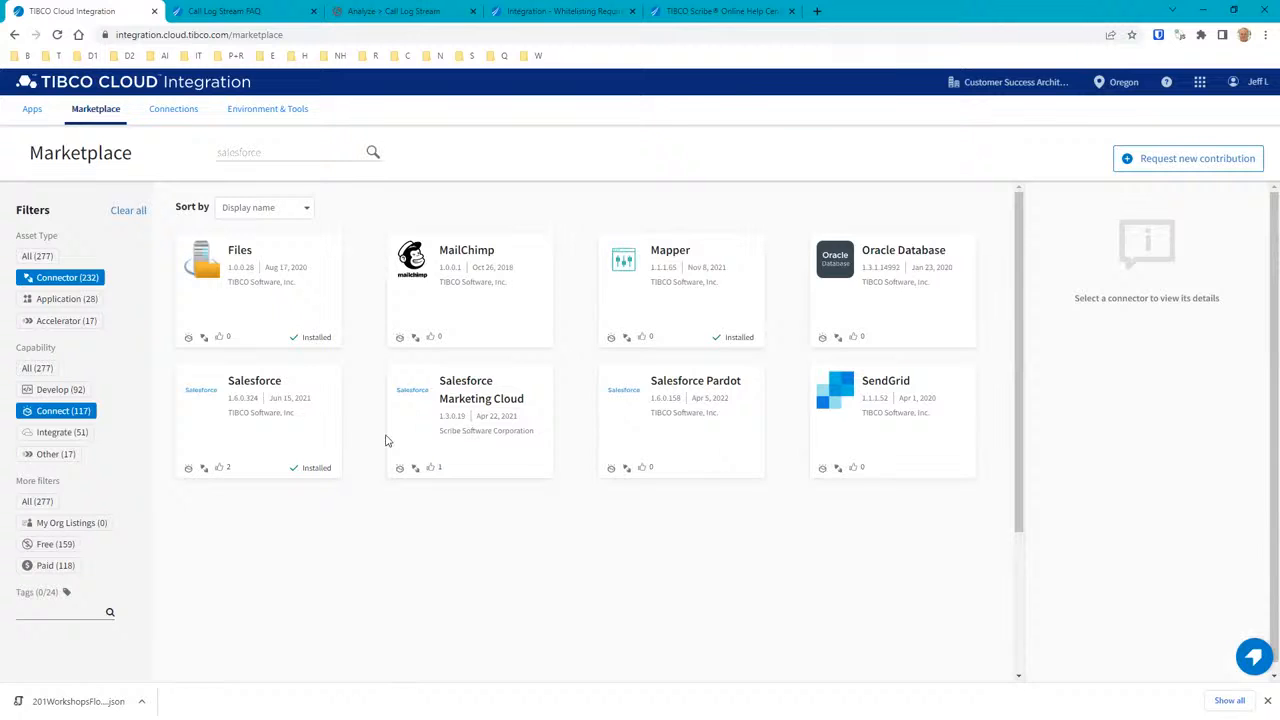
click(252, 438)
scroll(892, 438, up, 3)
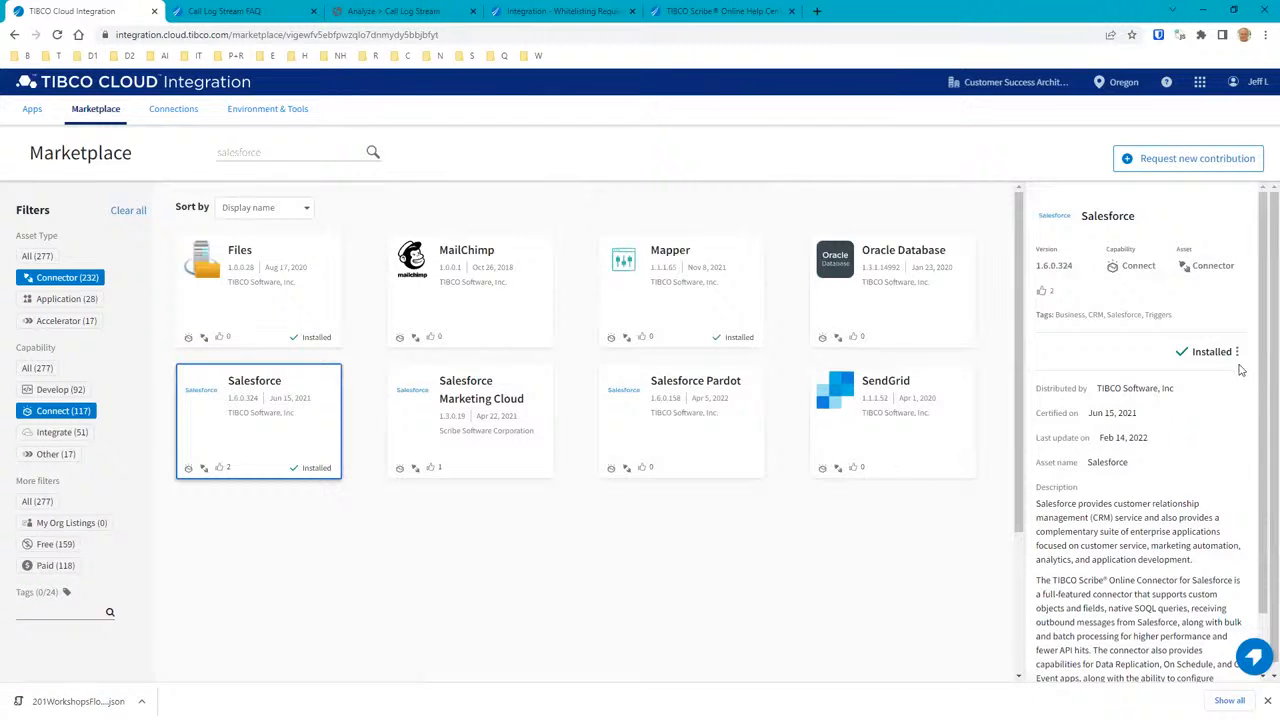
Search the Marketplace for "mysql" within the filtered connectors.
double_click(283, 152)
key(BackSpace)
text(mysql)
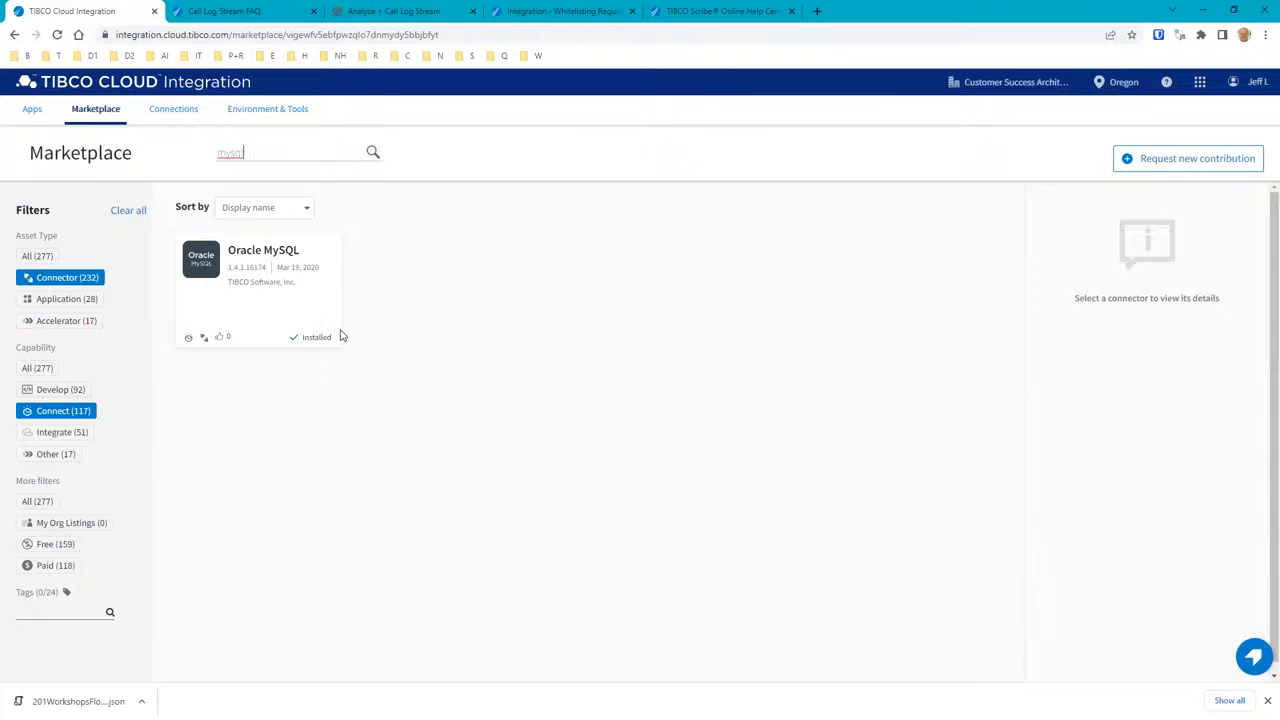
Open the list of existing connections and search it for "mysql".
click(165, 112)
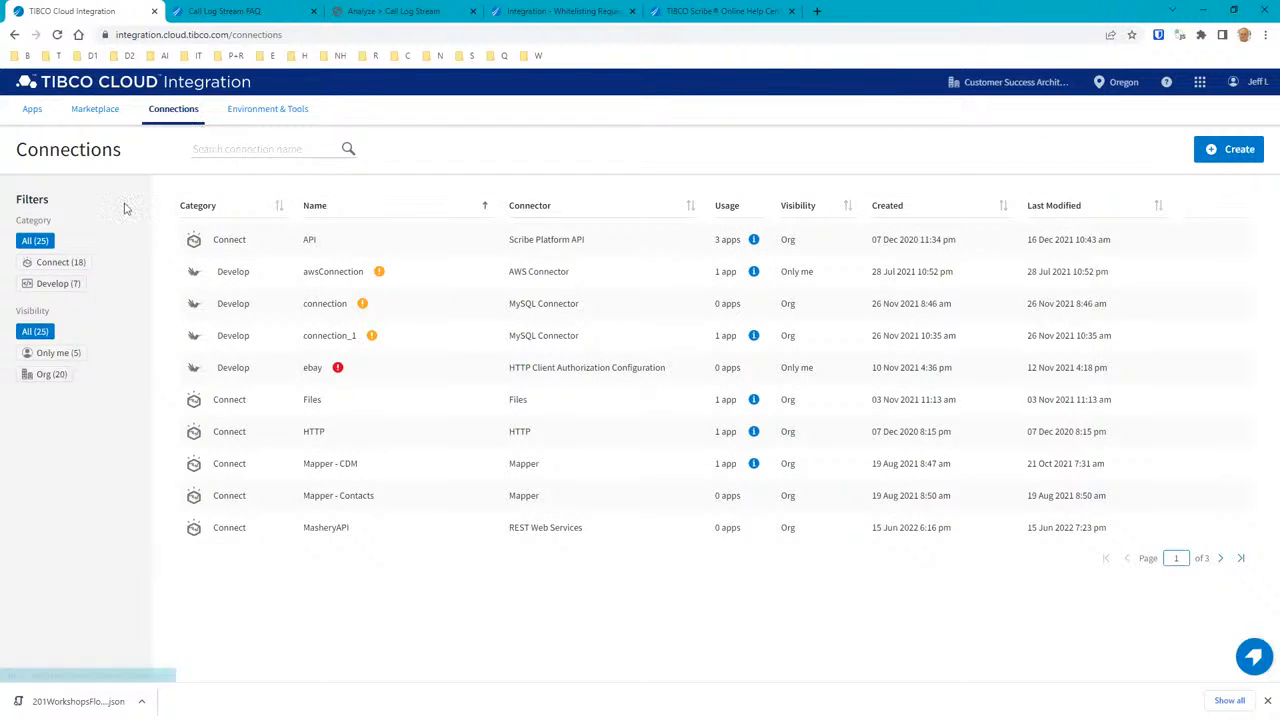
click(248, 149)
text(m)
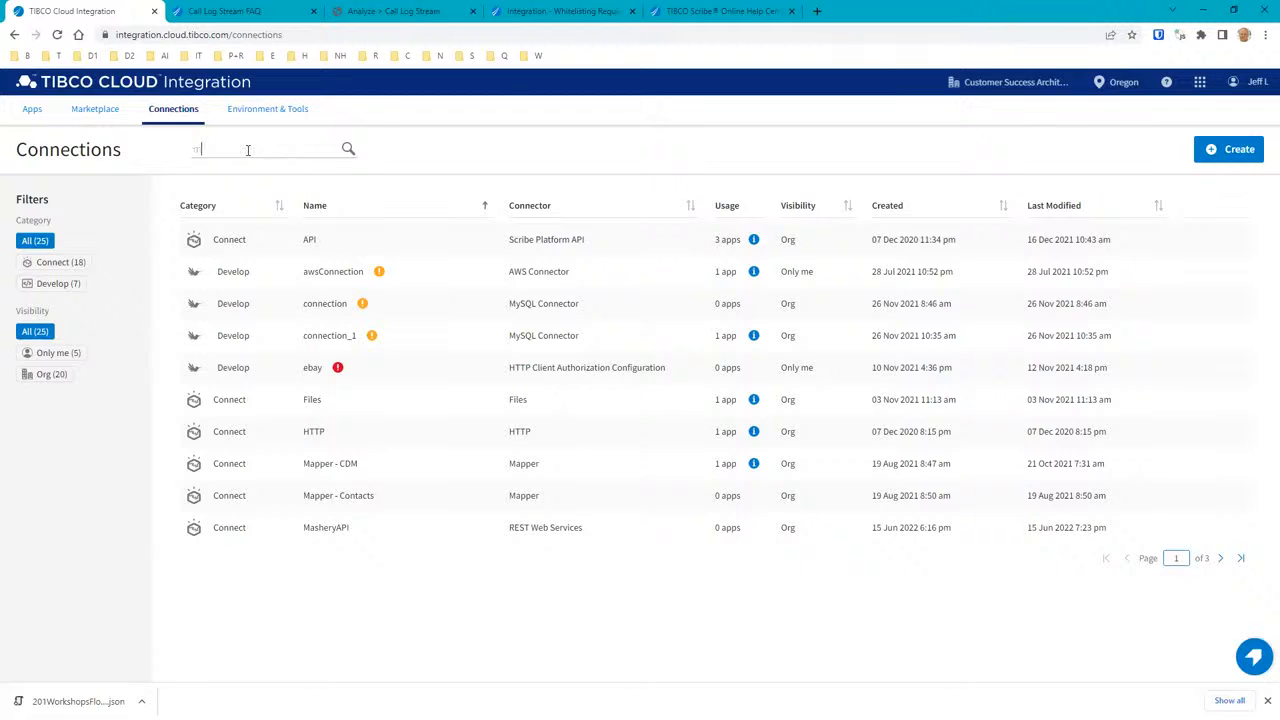
text(ysql)
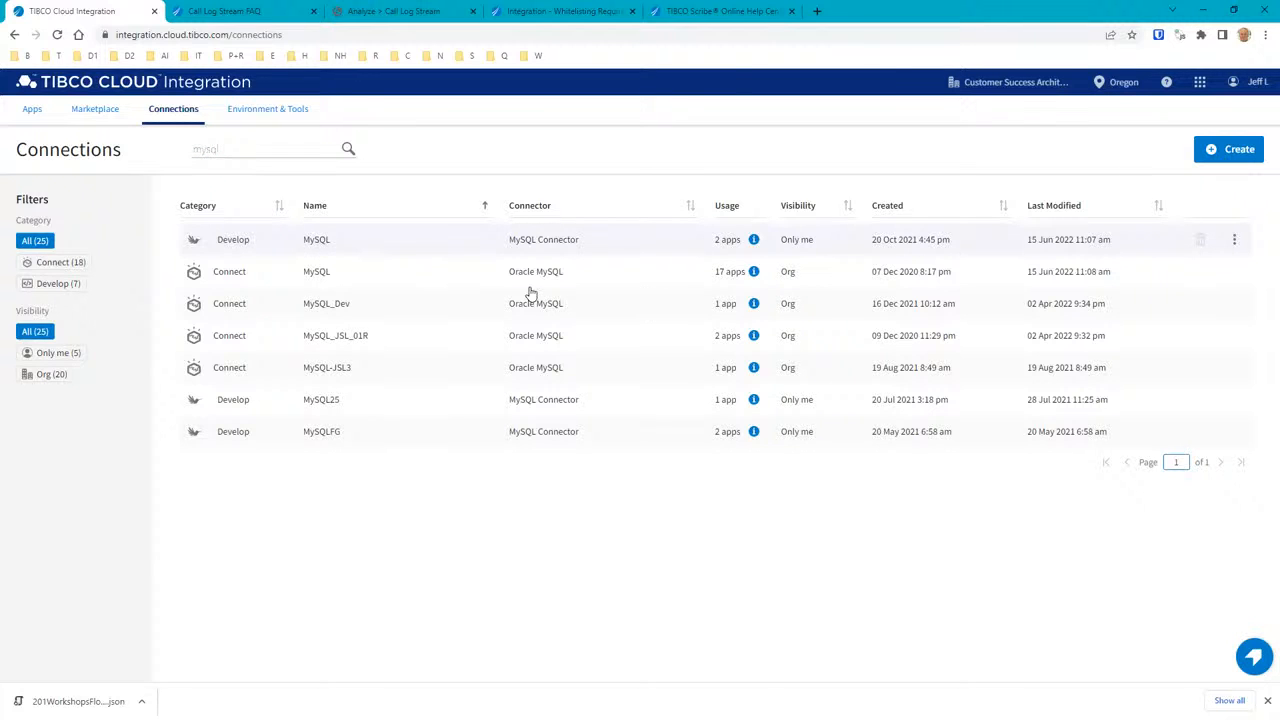
Examine the settings of the Develop and Connect connections named MySQL, closing each without changes.
click(350, 239)
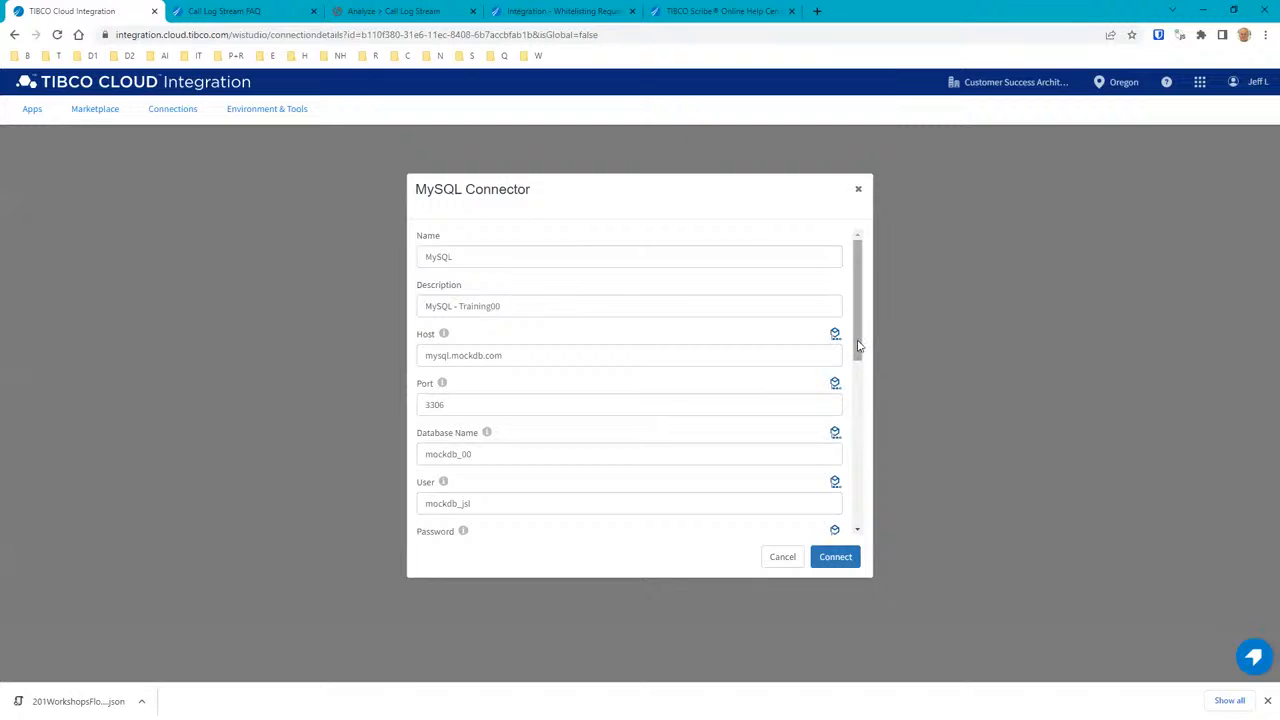
mouse_move(858, 345)
mouse_down()
mouse_move(855, 562)
mouse_move(852, 328)
mouse_up()
scroll(849, 434, down, 10)
click(780, 558)
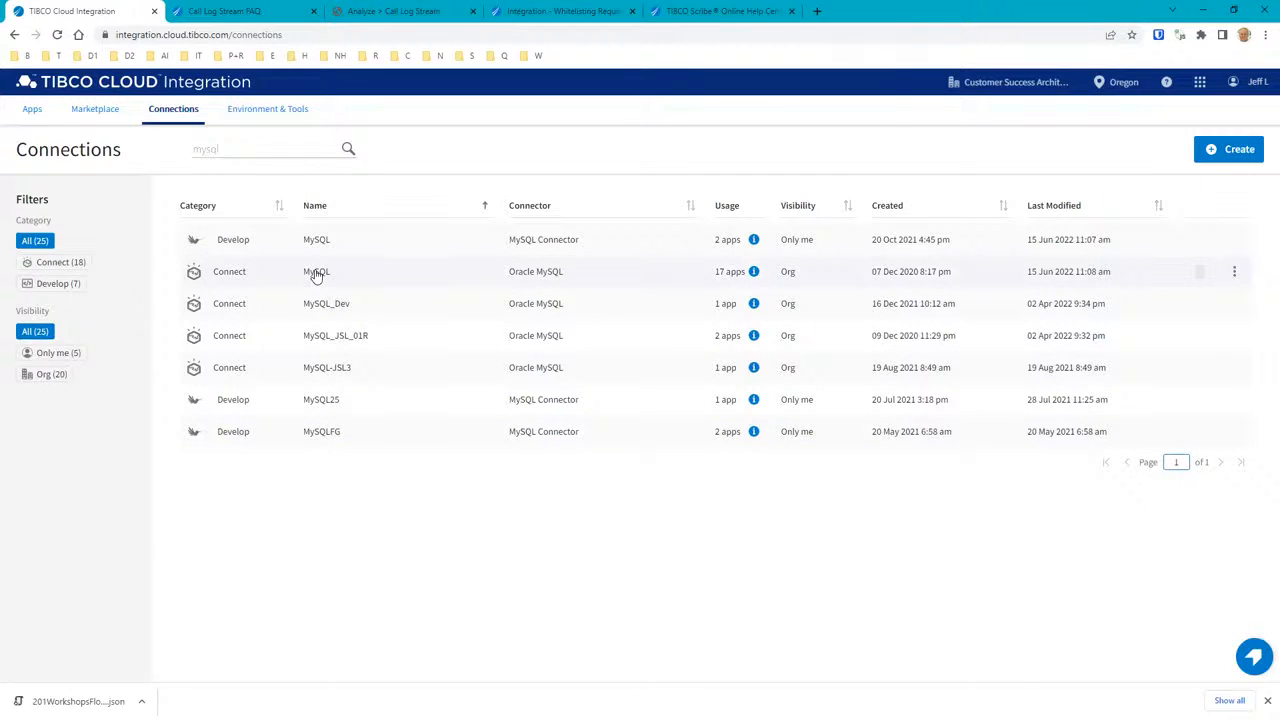
click(316, 272)
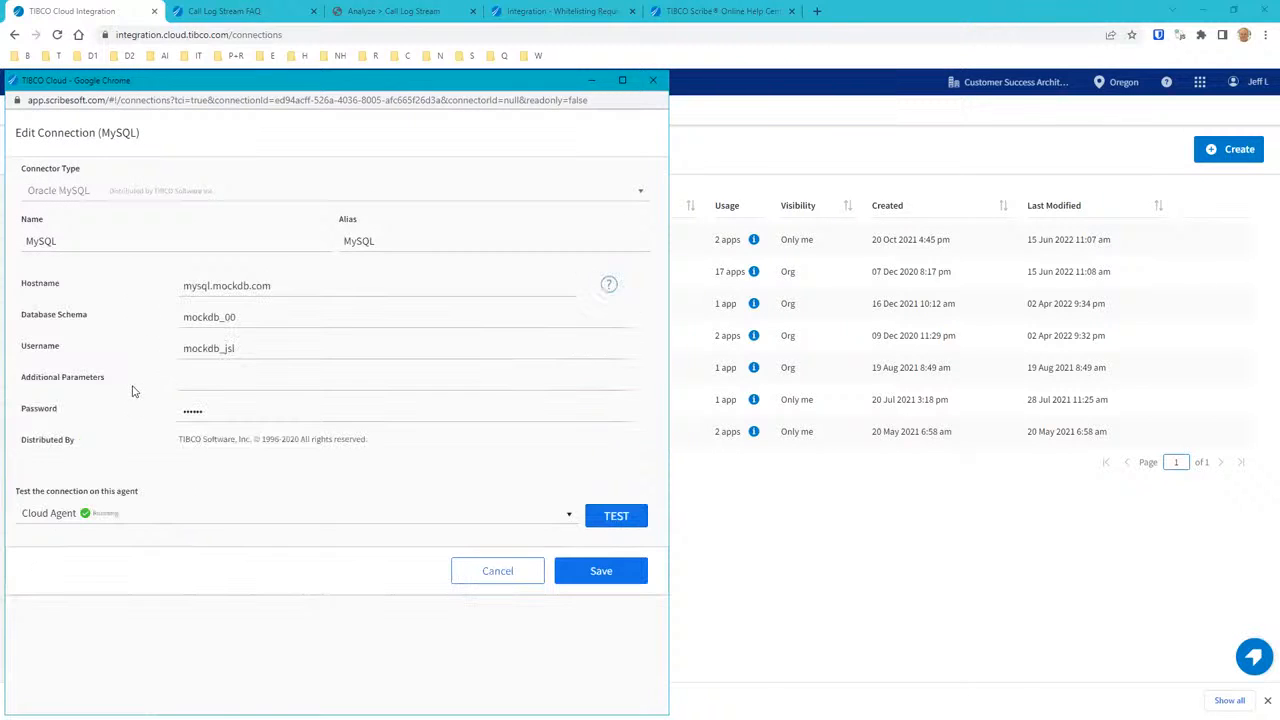
click(467, 570)
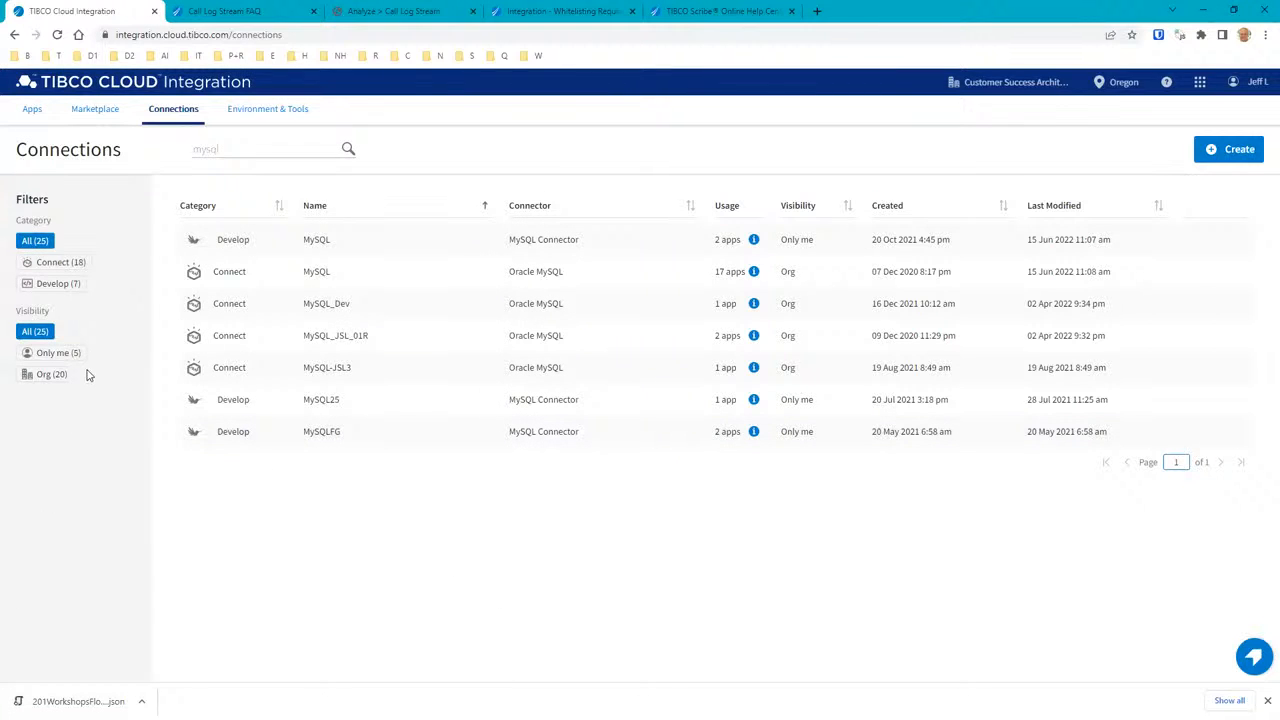
Search the connections for "sfd" and examine the SFDC connection's settings and authentication type options, closing it without changes.
drag(237, 149, 142, 150)
text(sfd)
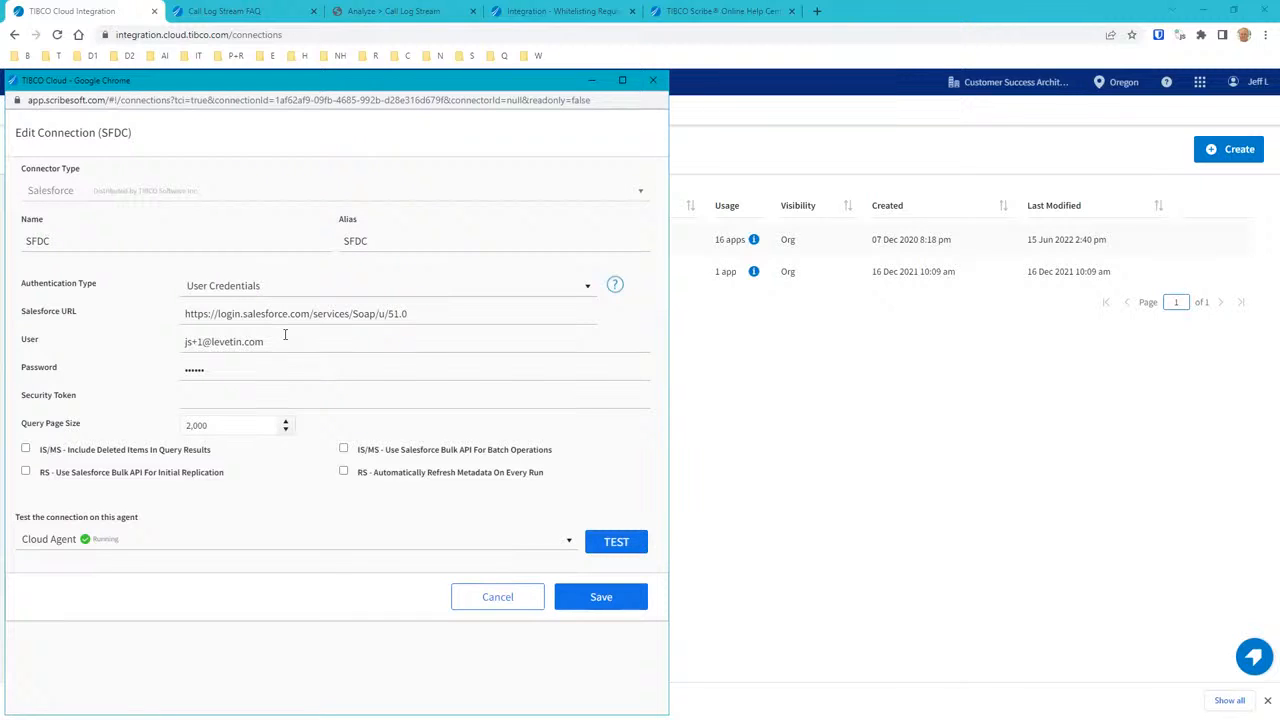
click(586, 288)
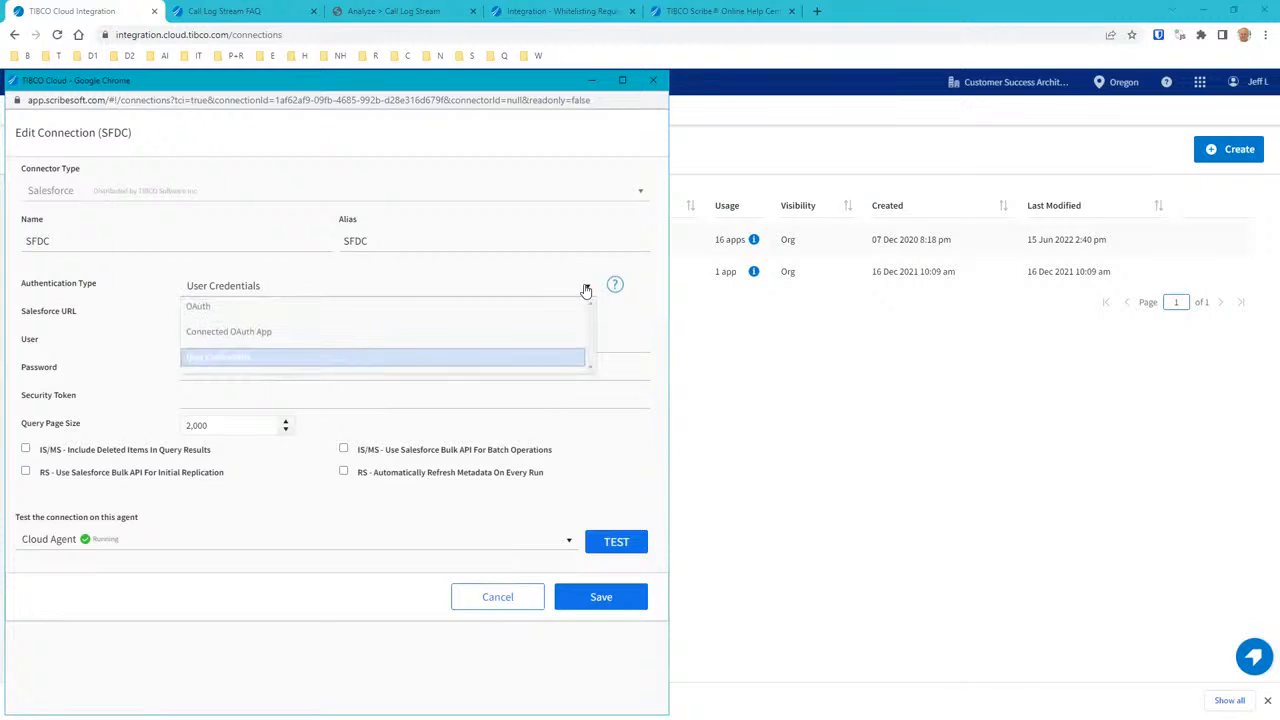
click(496, 598)
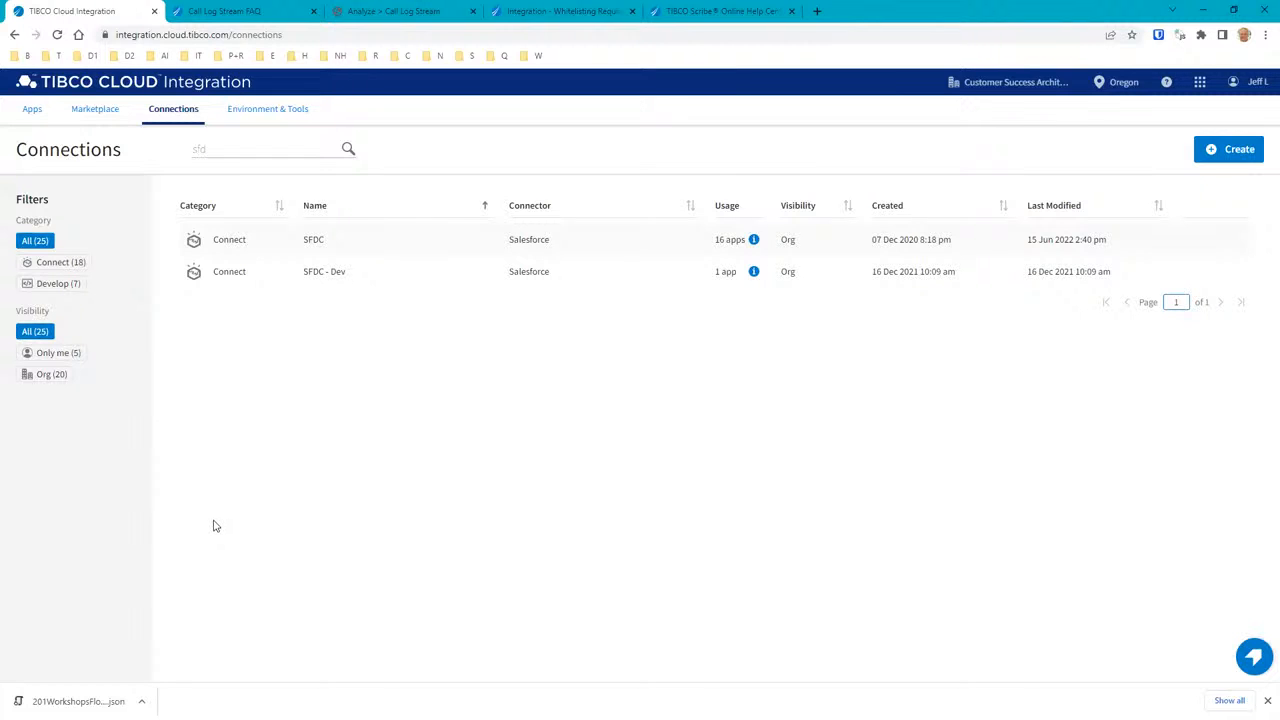
Switch to TIBCO Cloud API Management, open the access tokens of the Stagingcs18 call log stream channel, and highlight the token's WebSocket URL.
click(392, 12)
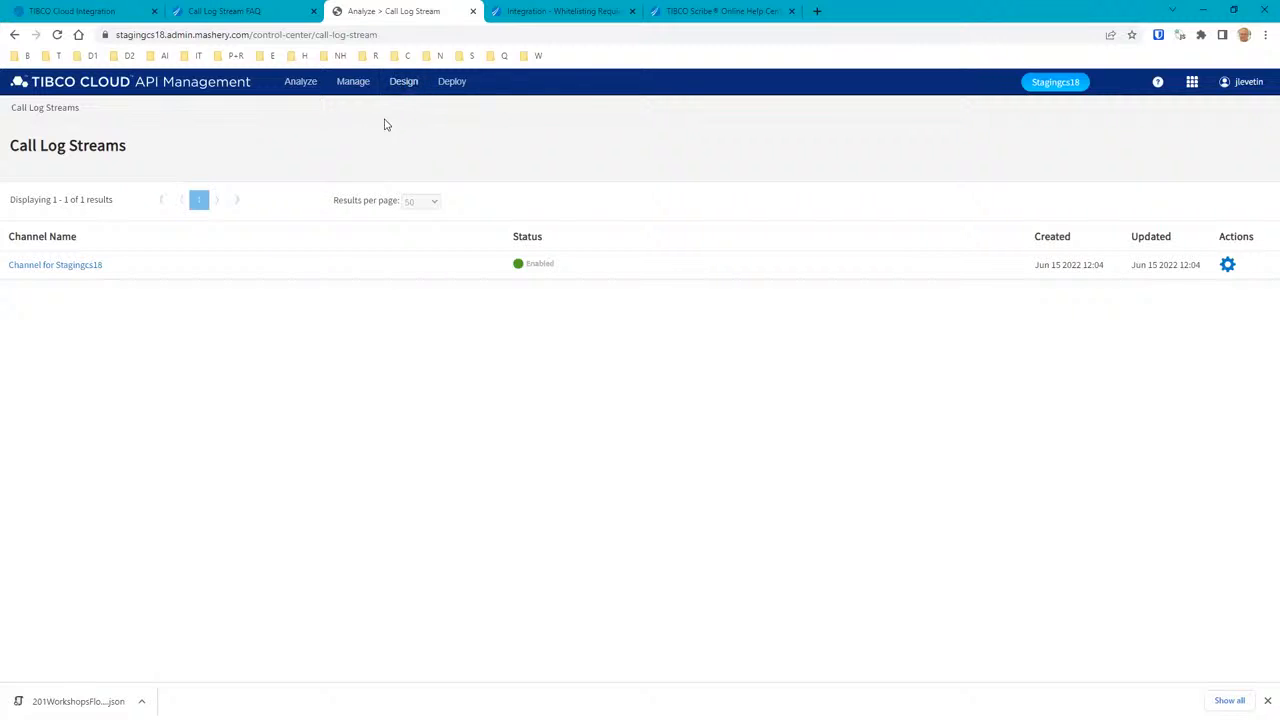
mouse_move(306, 88)
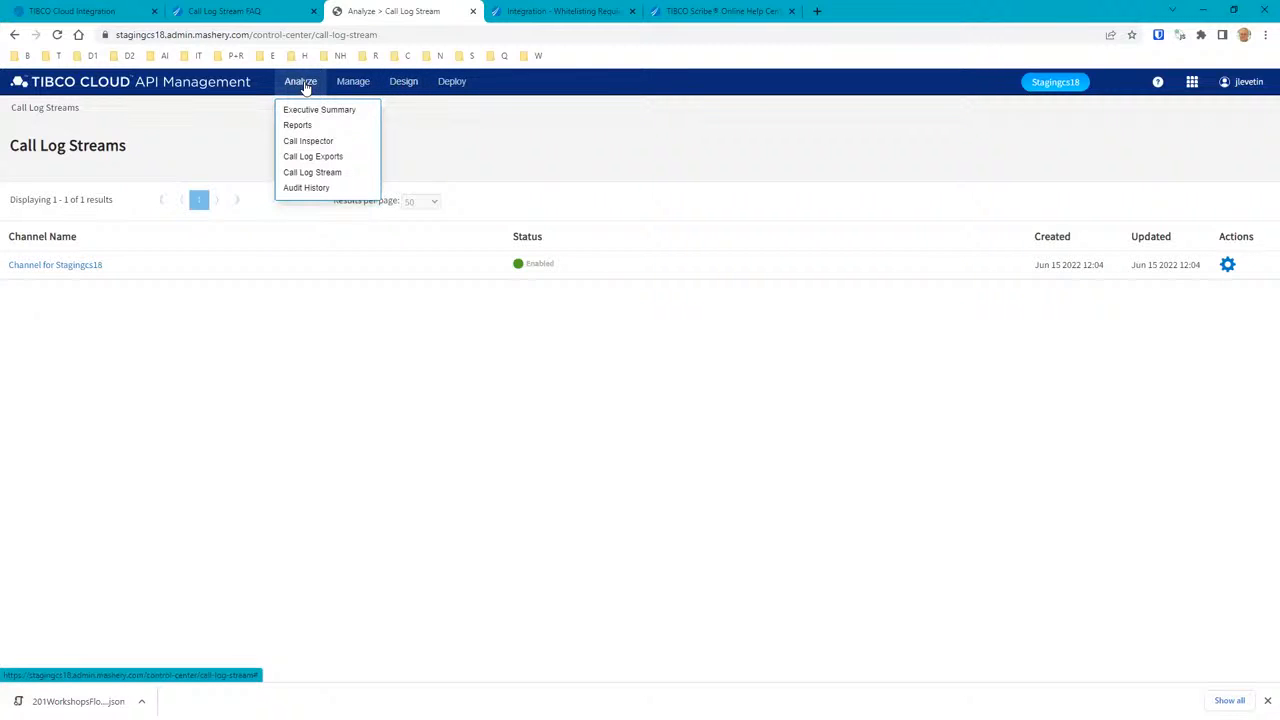
click(318, 172)
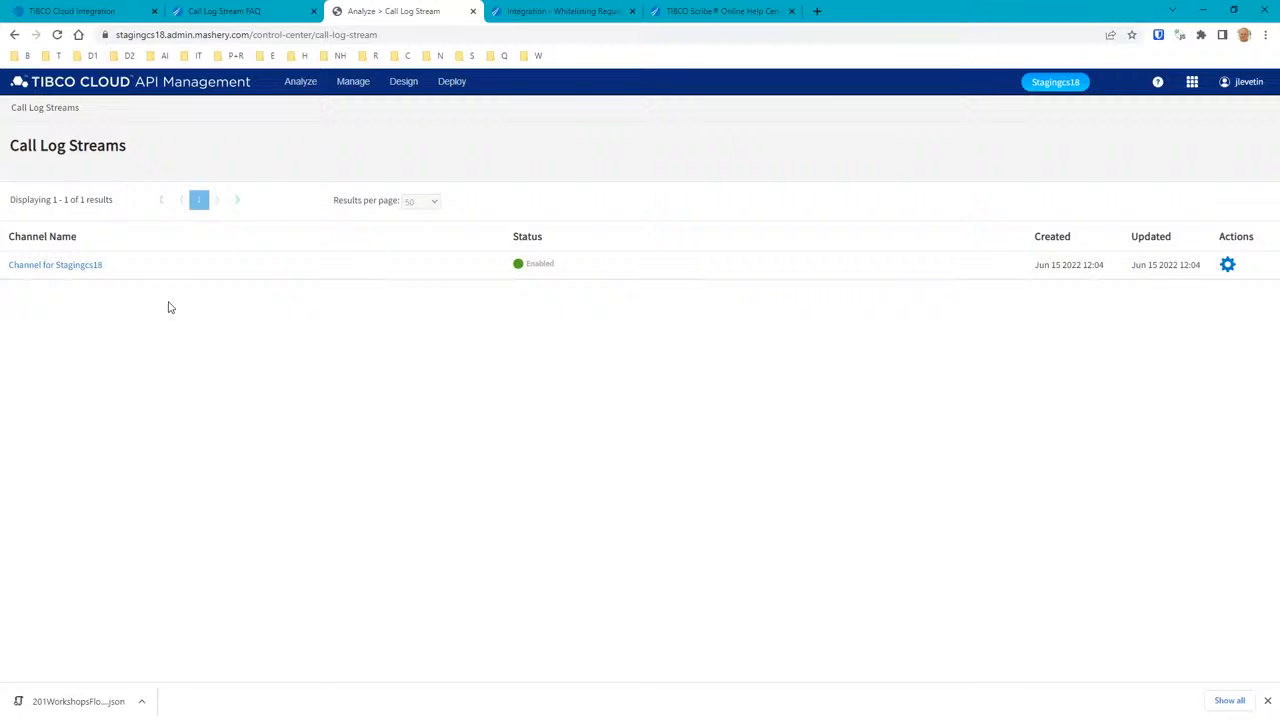
click(36, 266)
click(36, 170)
drag(671, 316, 625, 316)
drag(528, 300, 464, 287)
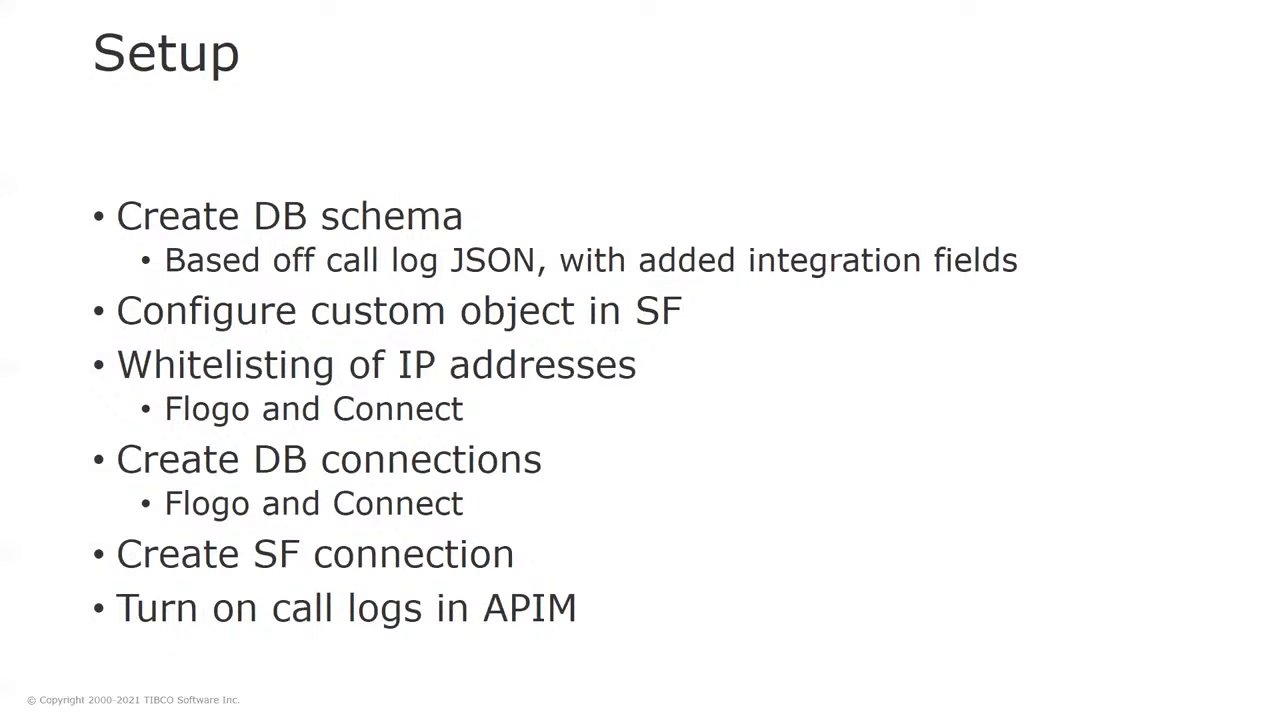
key(Right)
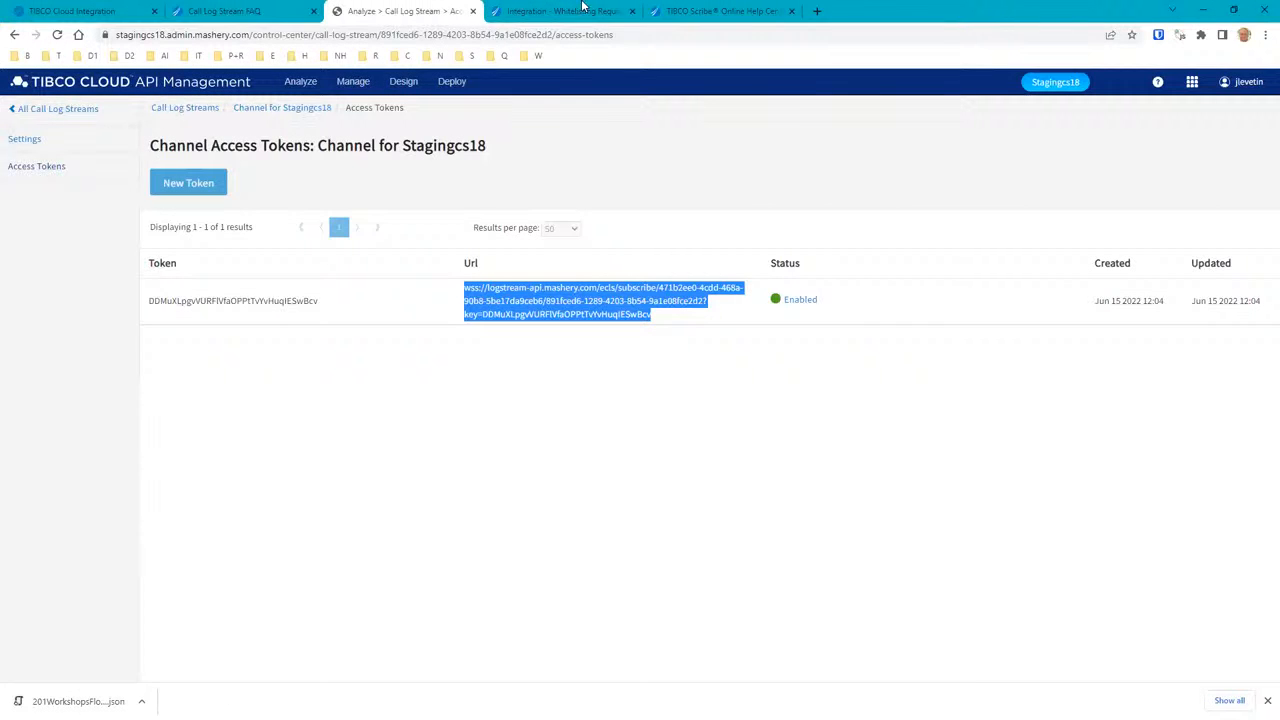
Switch back to TIBCO Cloud Integration and open the _000_Workshop_Jun_2022 app from the apps list.
click(91, 11)
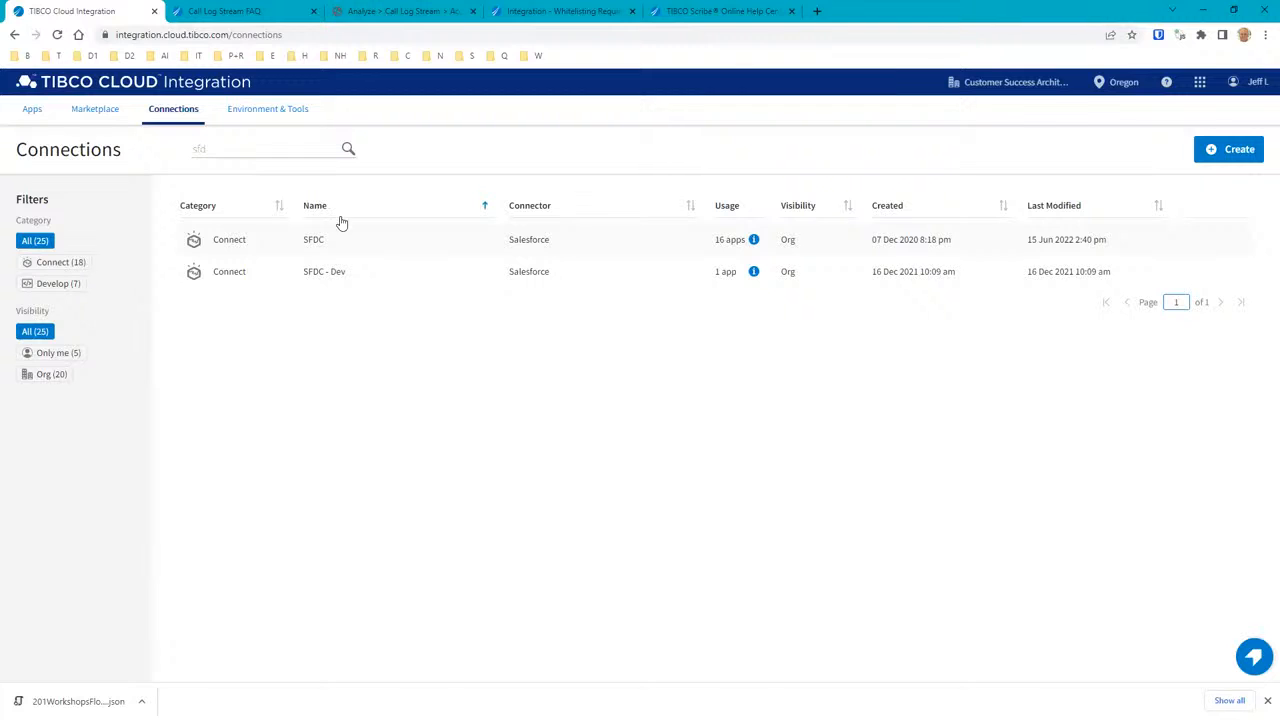
click(31, 112)
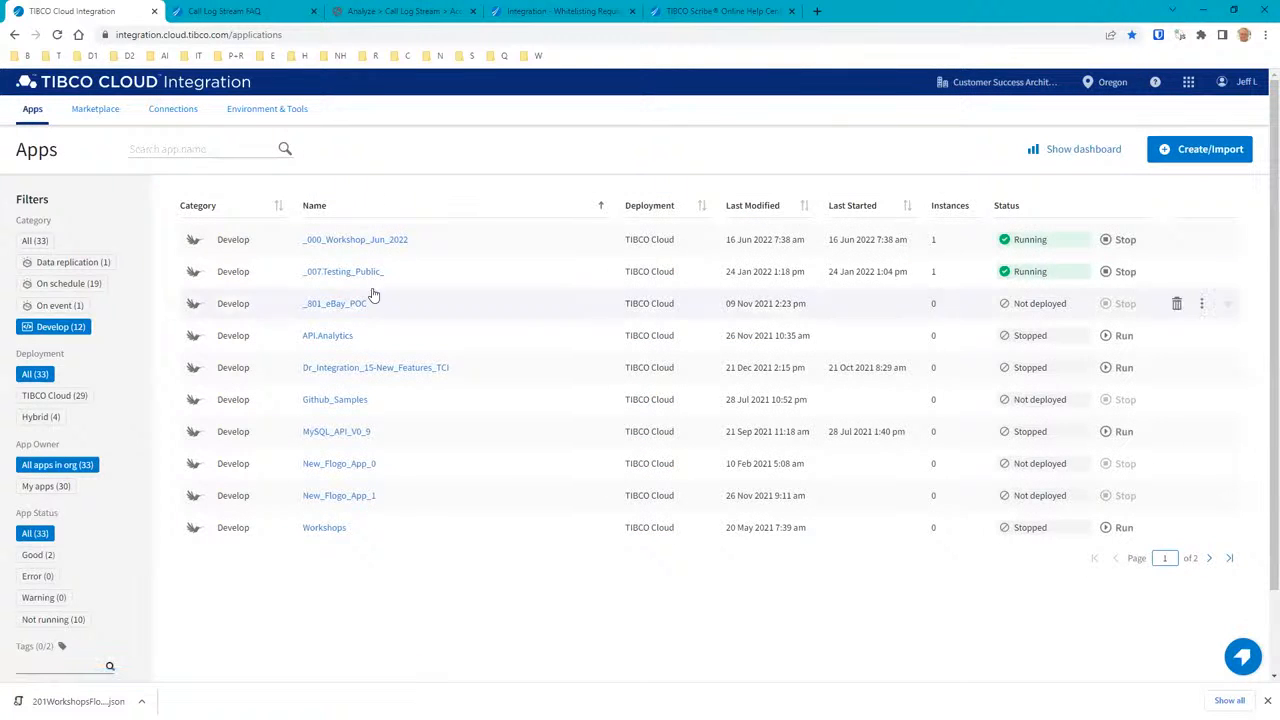
click(348, 241)
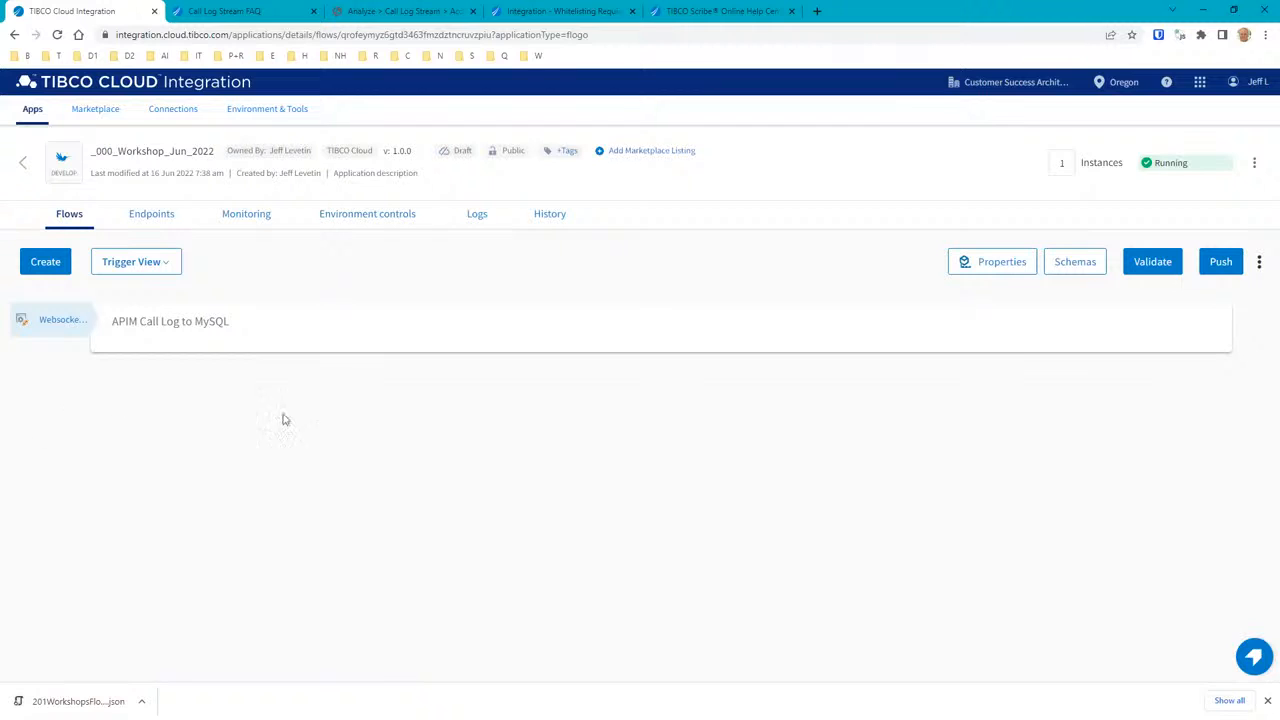
Create a new flow named "APIM to MySQL 2" in the _000_Workshop_Jun_2022 app.
click(45, 263)
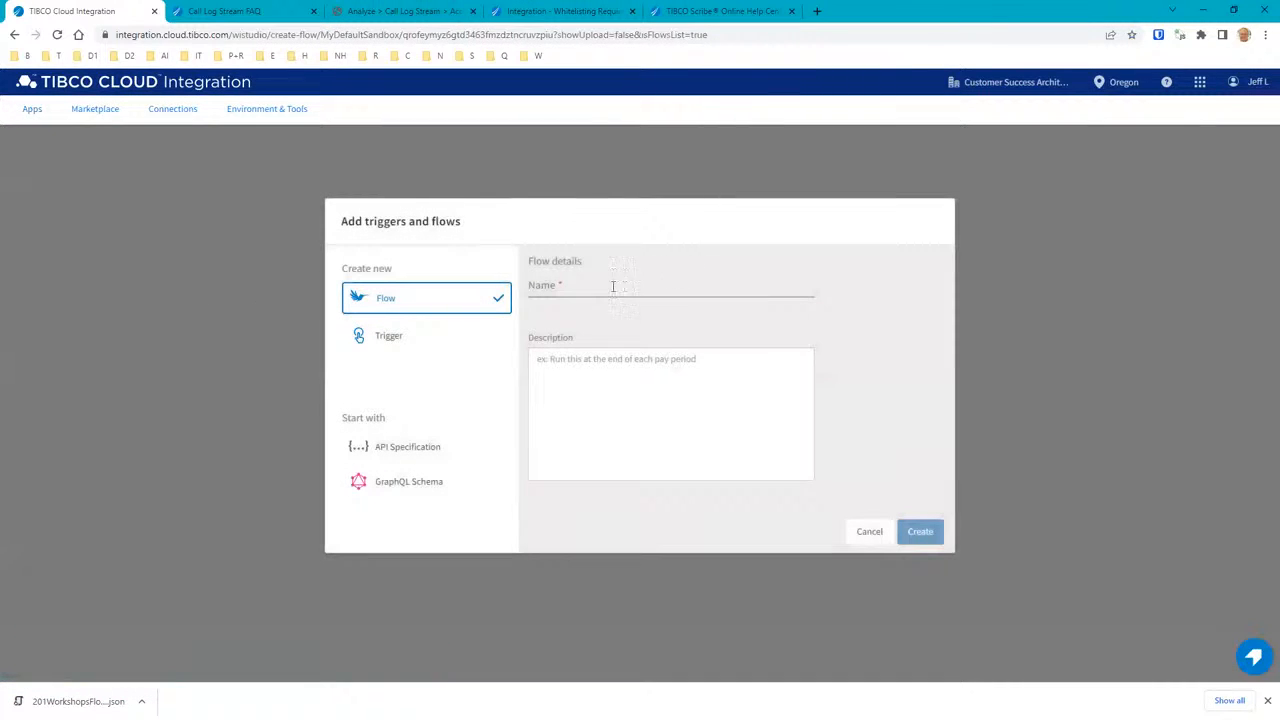
click(608, 287)
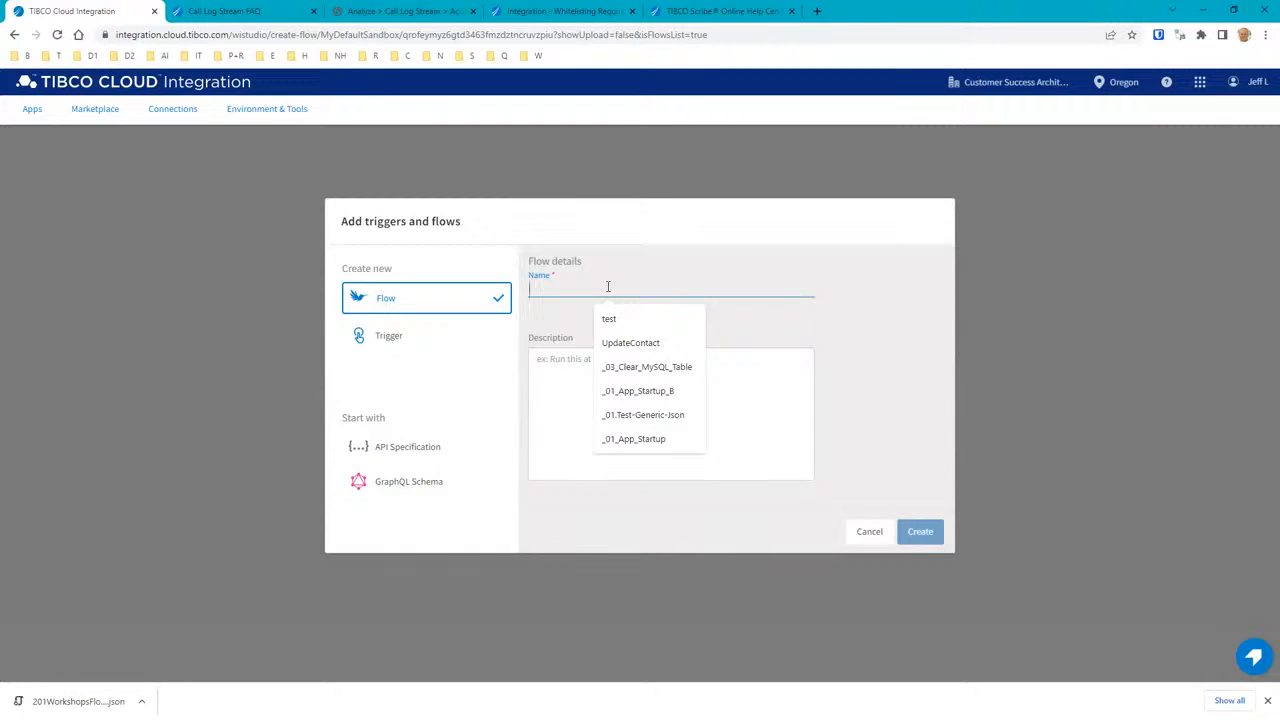
text(Mysq)
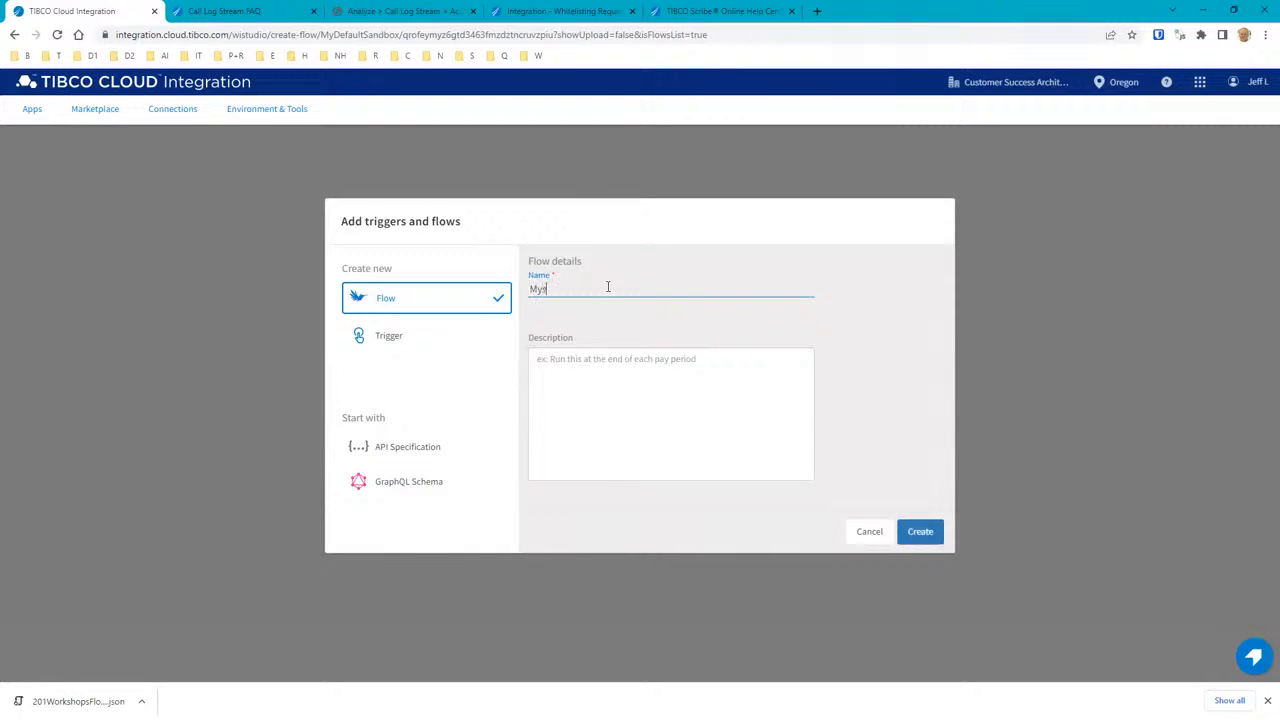
key(BackSpace)
key(BackSpace)
key(BackSpace)
key(BackSpace)
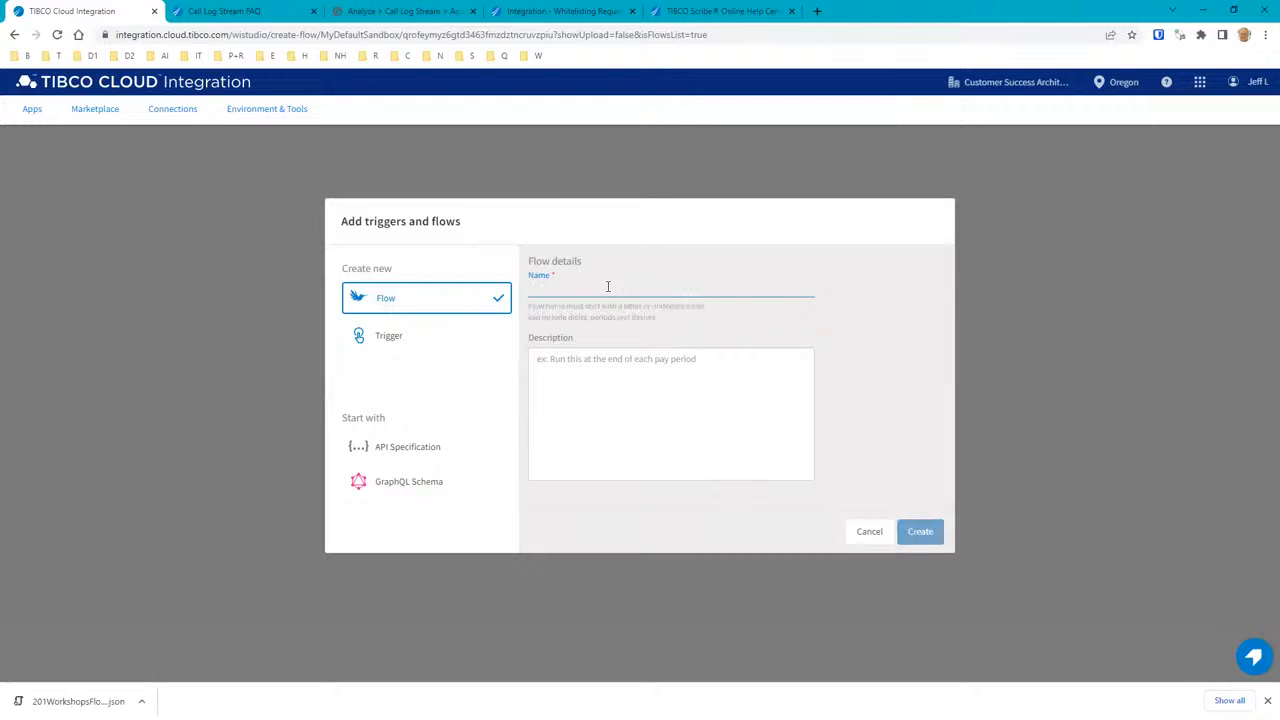
text(APIM to MySQ)
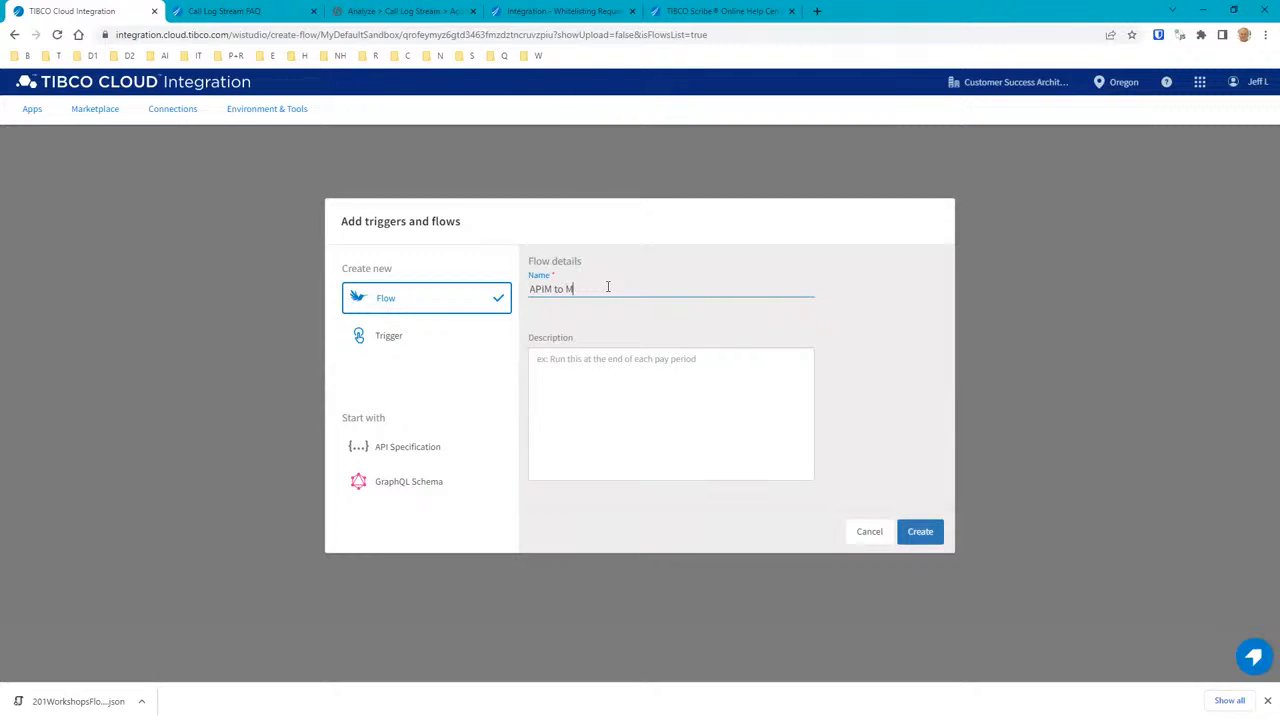
text(L 2)
click(930, 535)
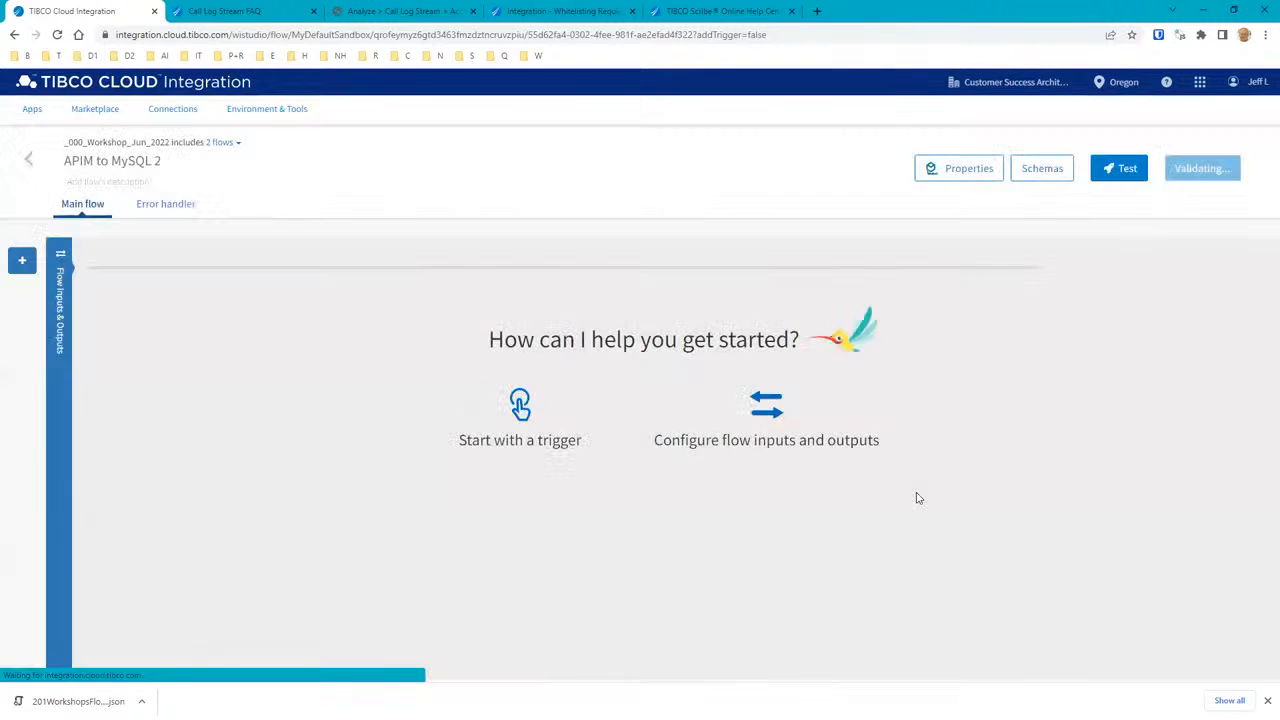
click(525, 412)
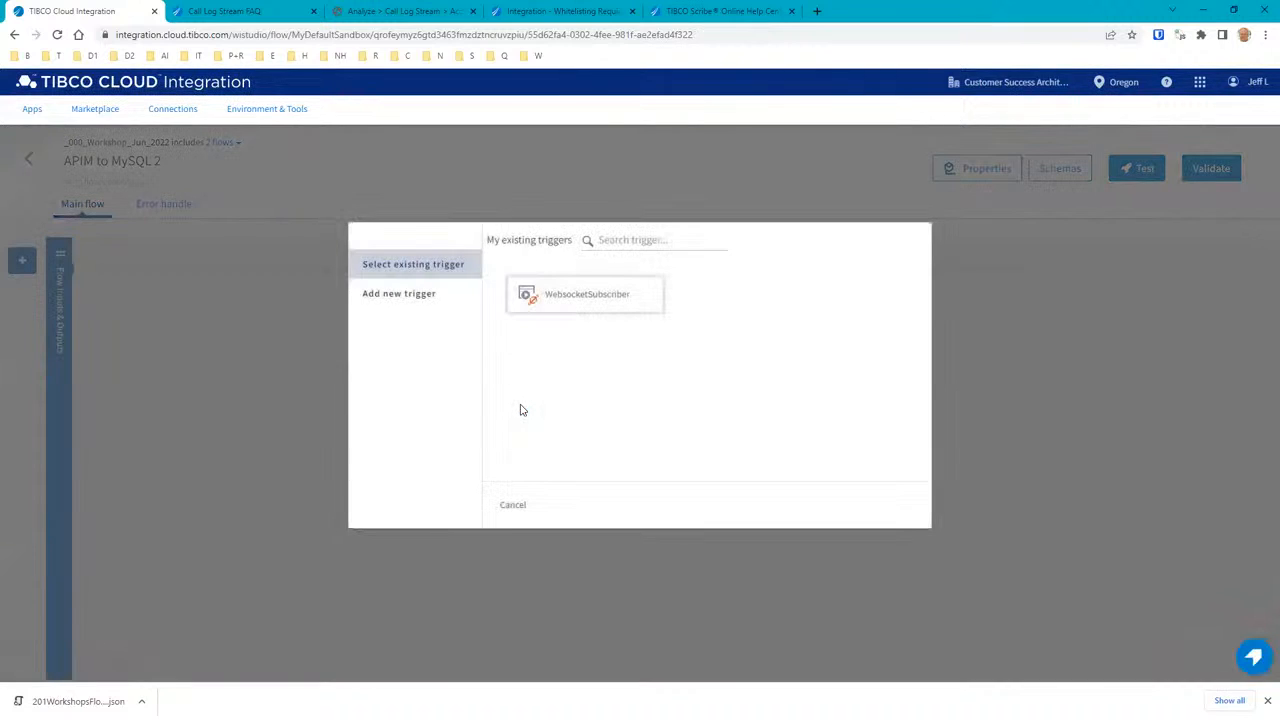
click(641, 241)
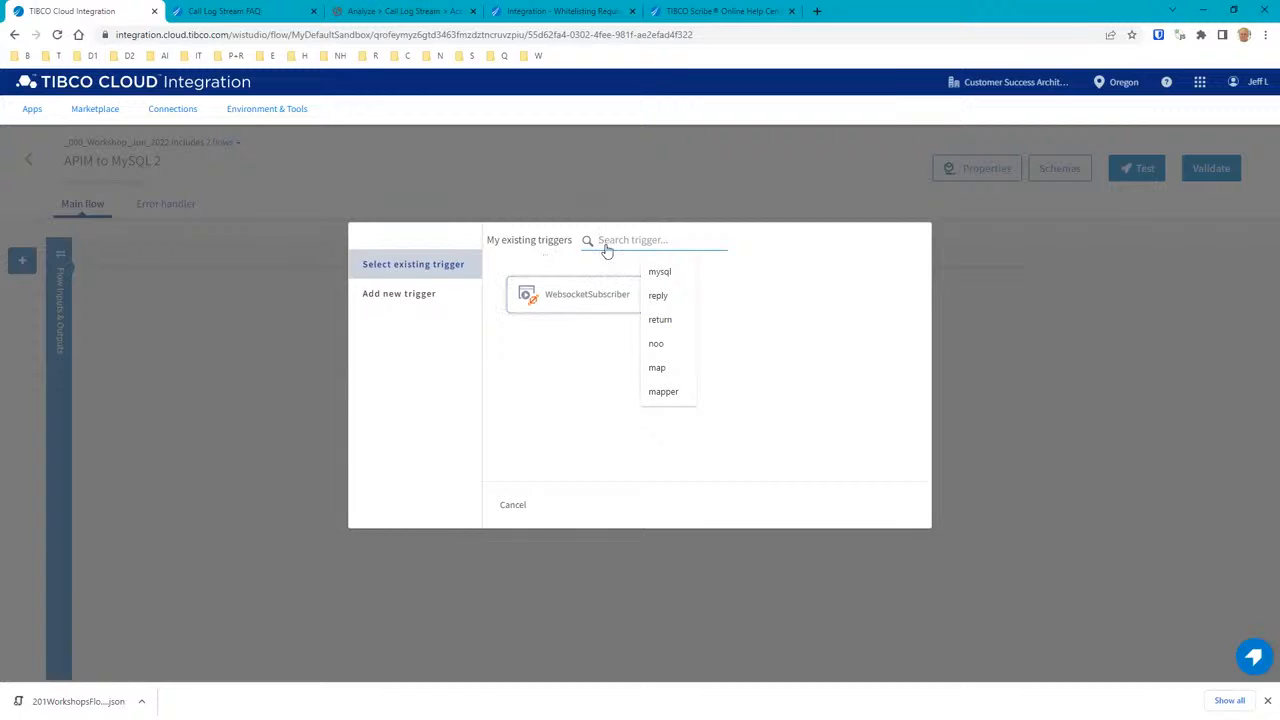
click(510, 504)
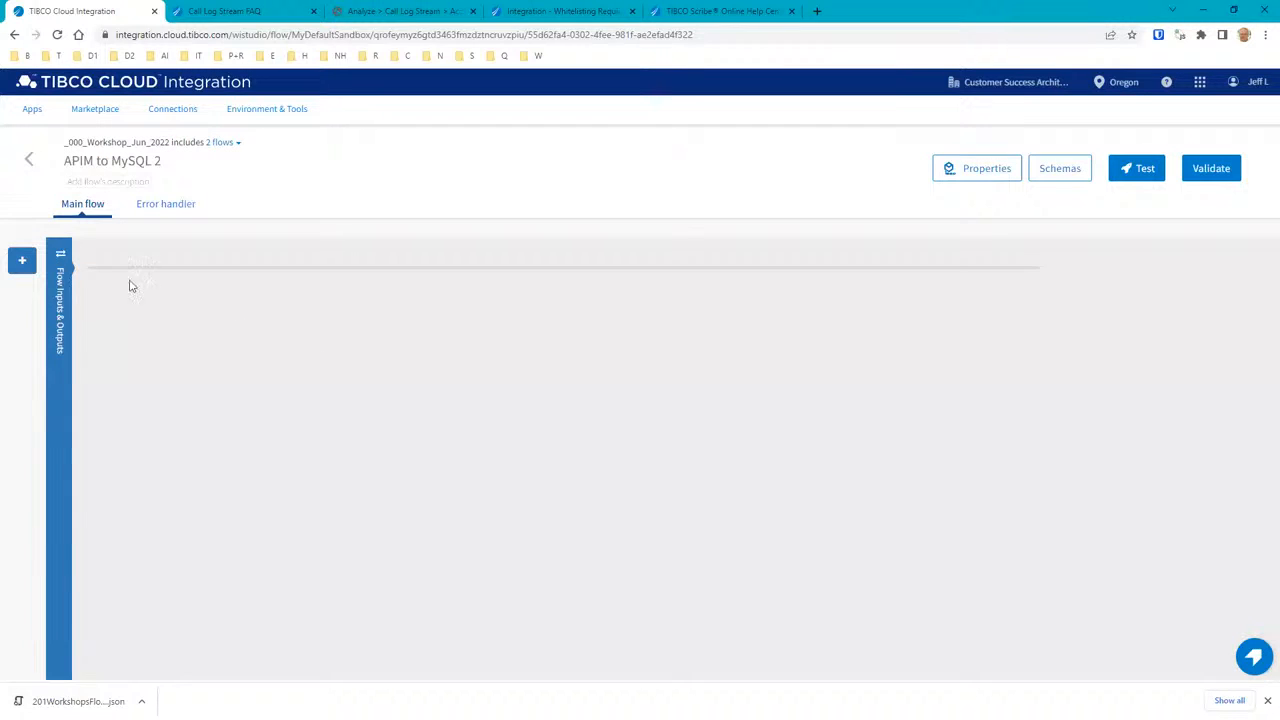
Add a new Websocket Subscriber trigger to the APIM to MySQL 2 flow, searching the triggers catalog for "webs".
click(22, 260)
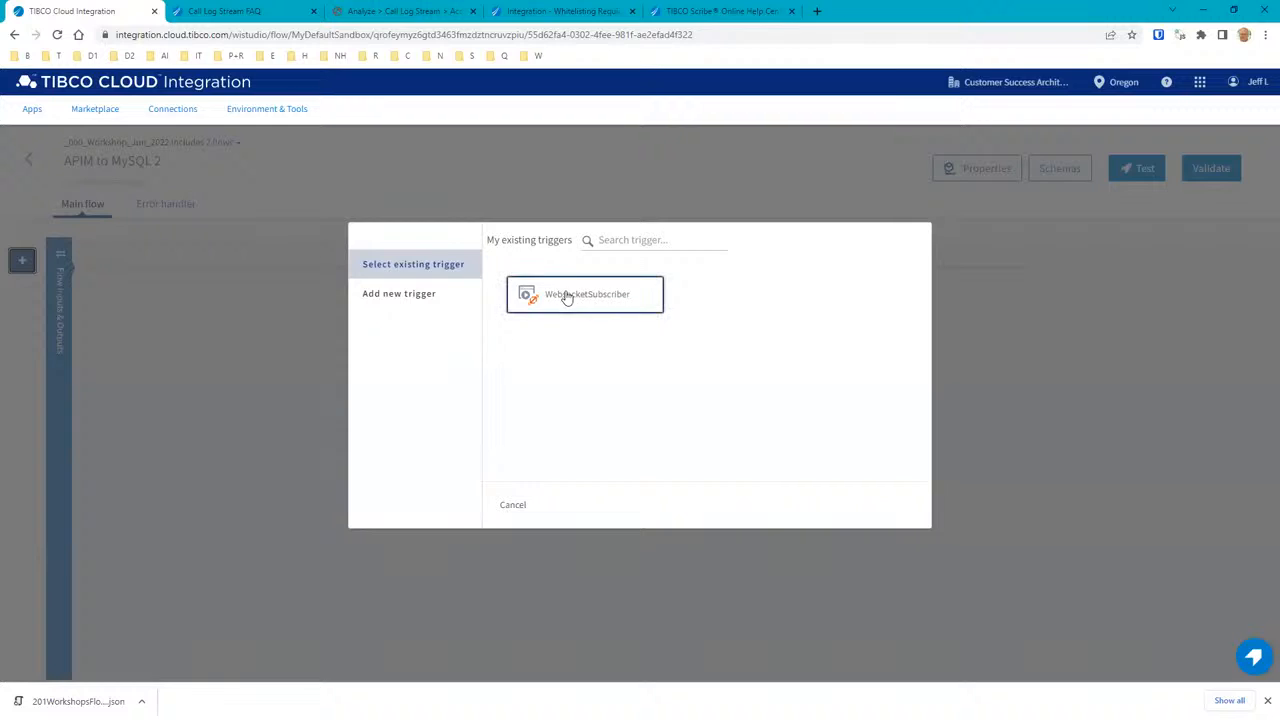
click(636, 247)
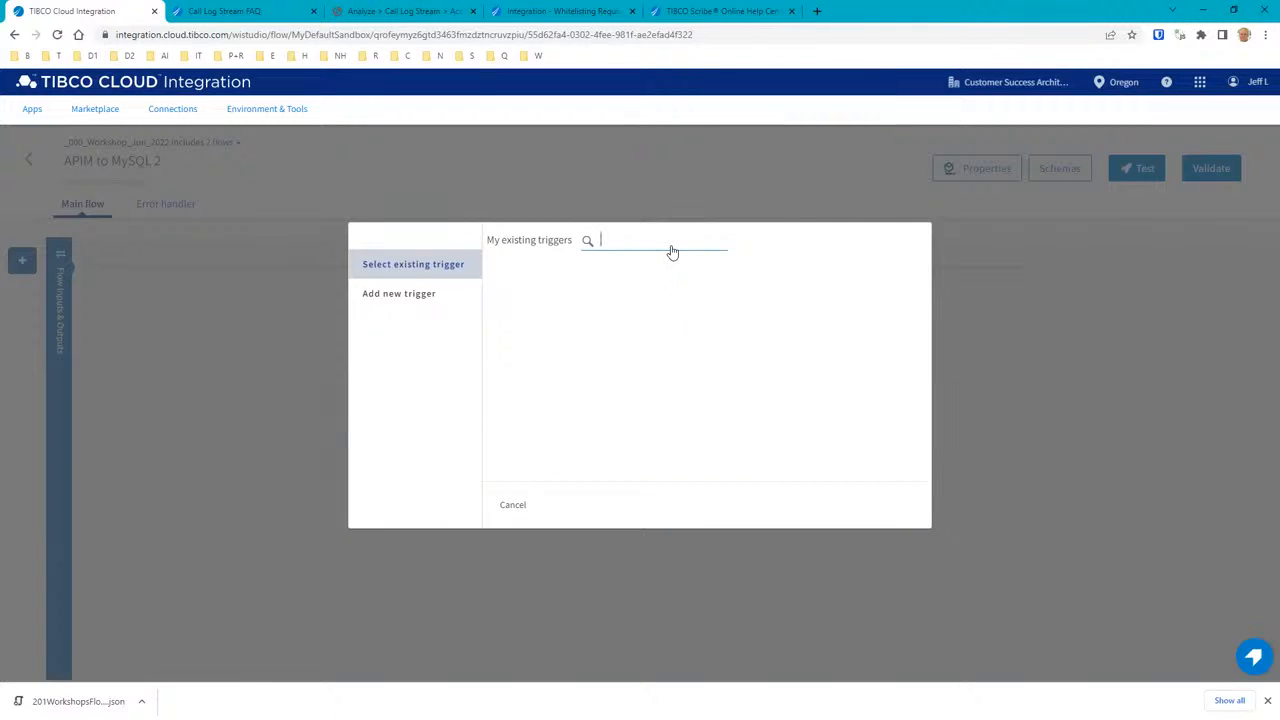
key(BackSpace)
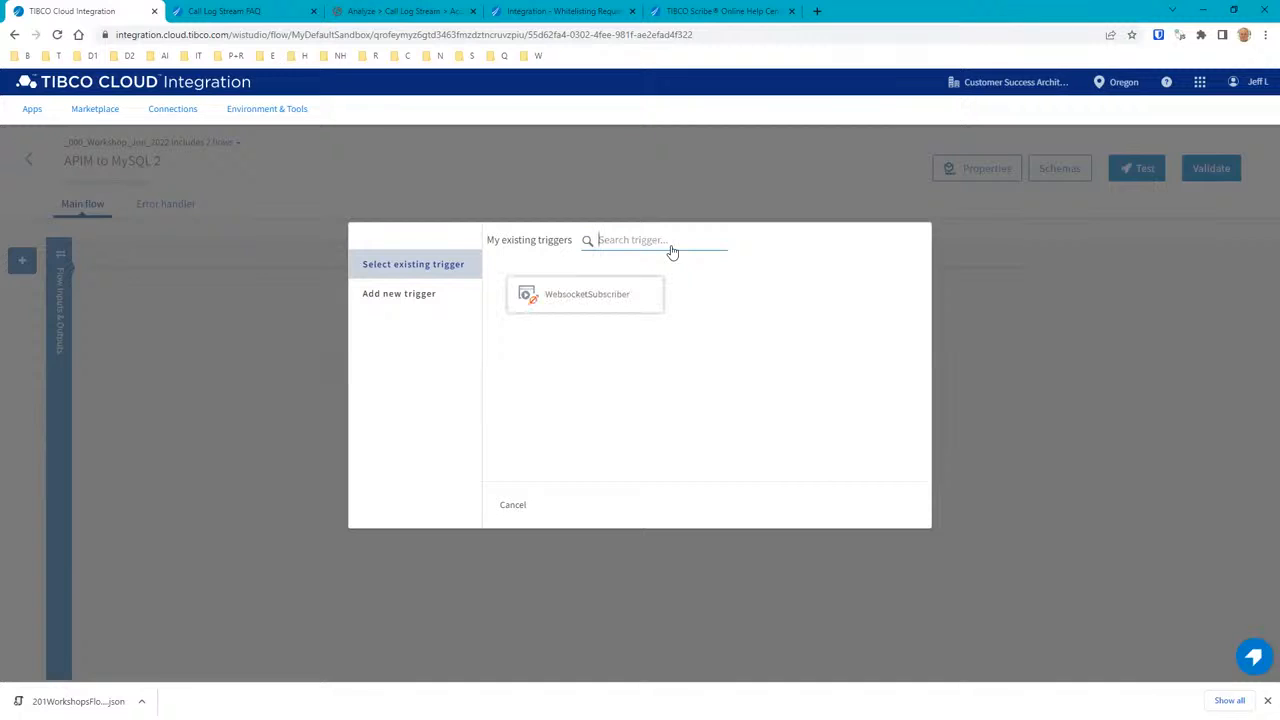
click(386, 299)
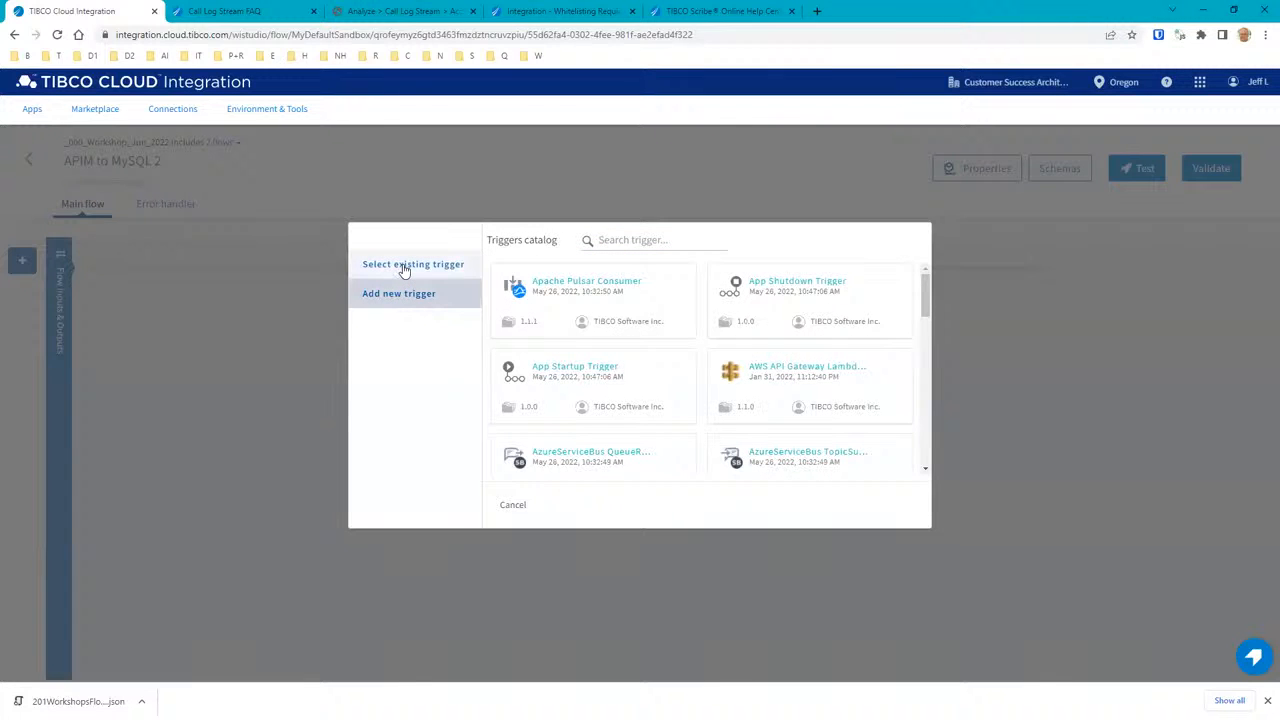
click(623, 245)
text(webs)
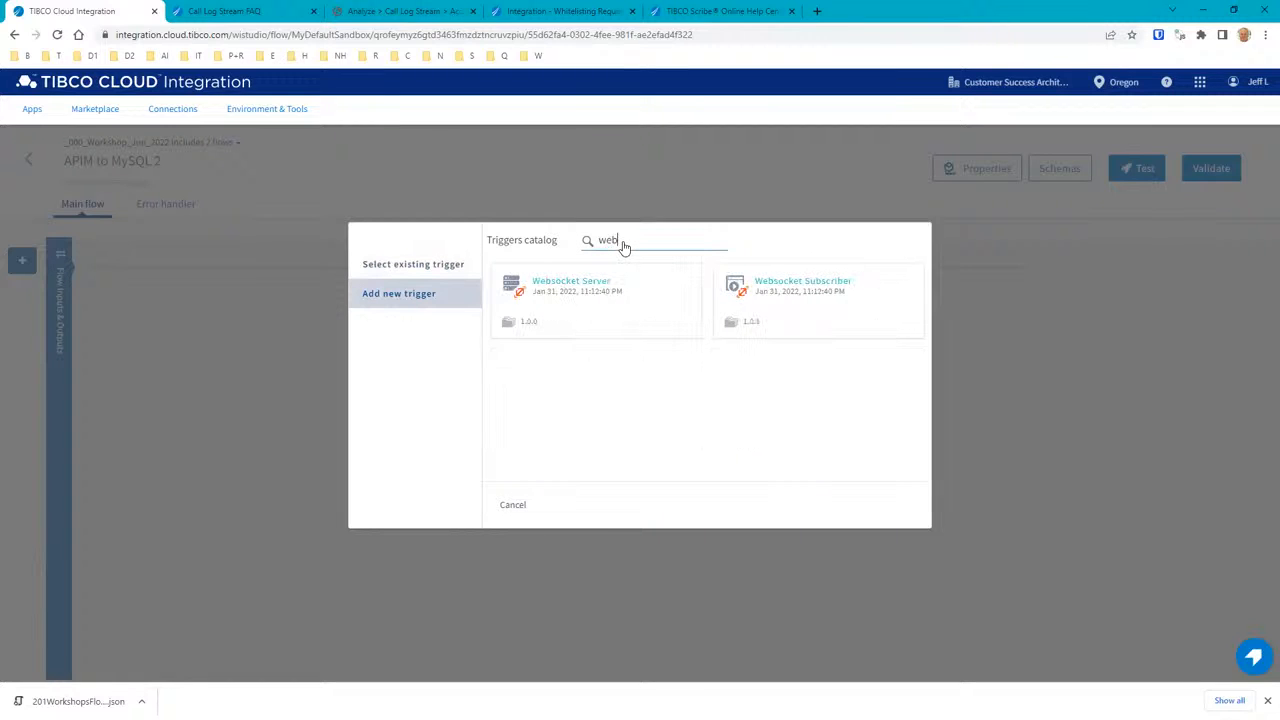
click(771, 296)
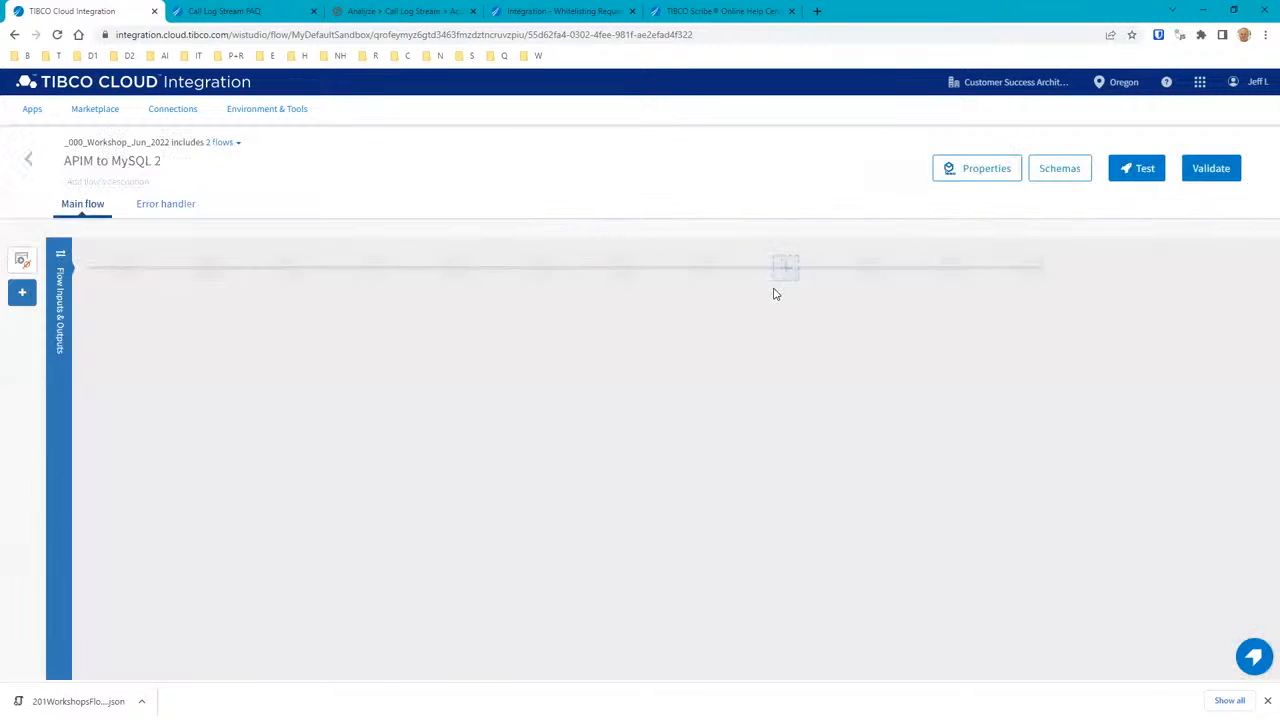
View the URI field in the new WebsocketSubscriber1 trigger's settings and close them without changes.
click(22, 259)
click(412, 286)
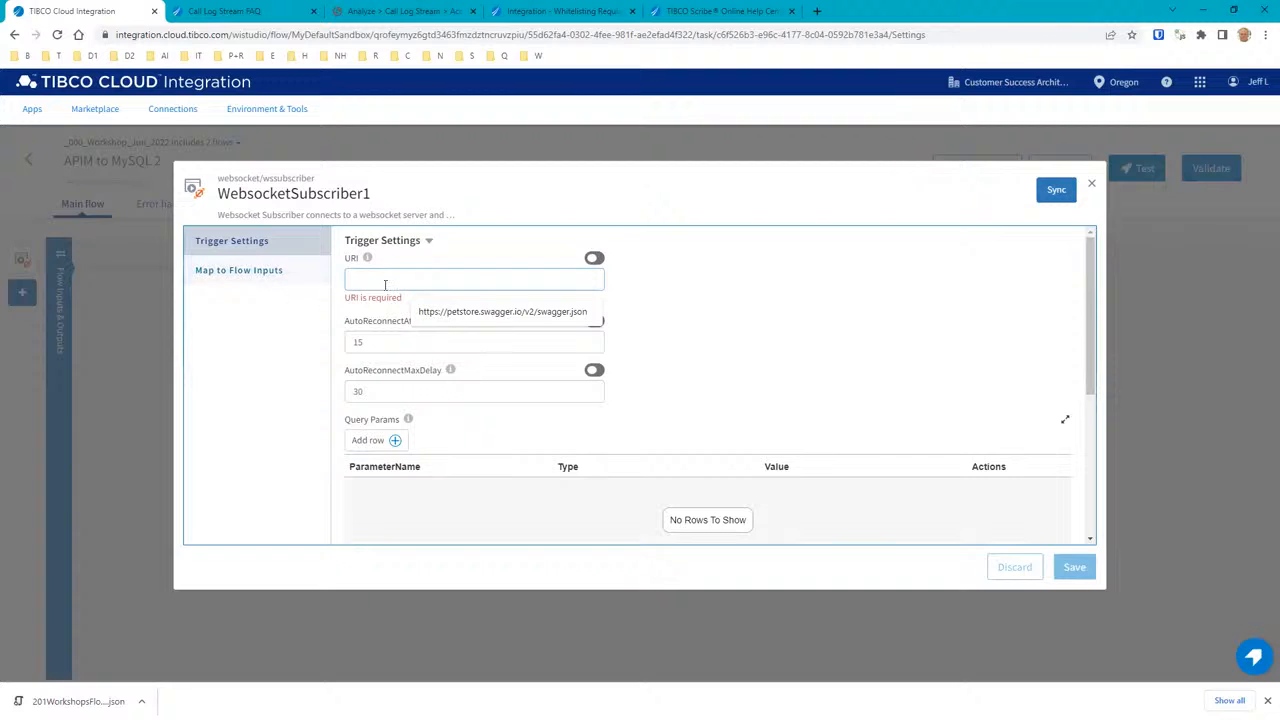
click(1091, 183)
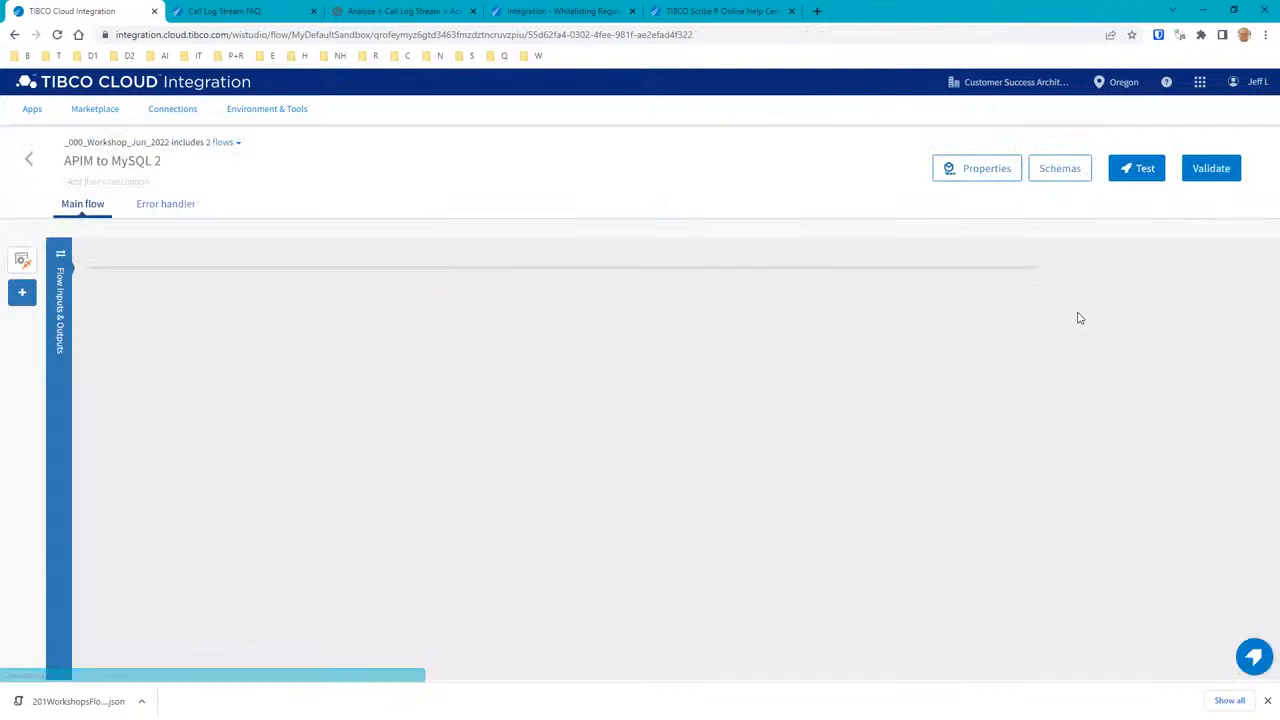
Return to the app's flow list and delete the APIM to MySQL 2 flow and its WebsocketSubscriber1 trigger.
click(28, 160)
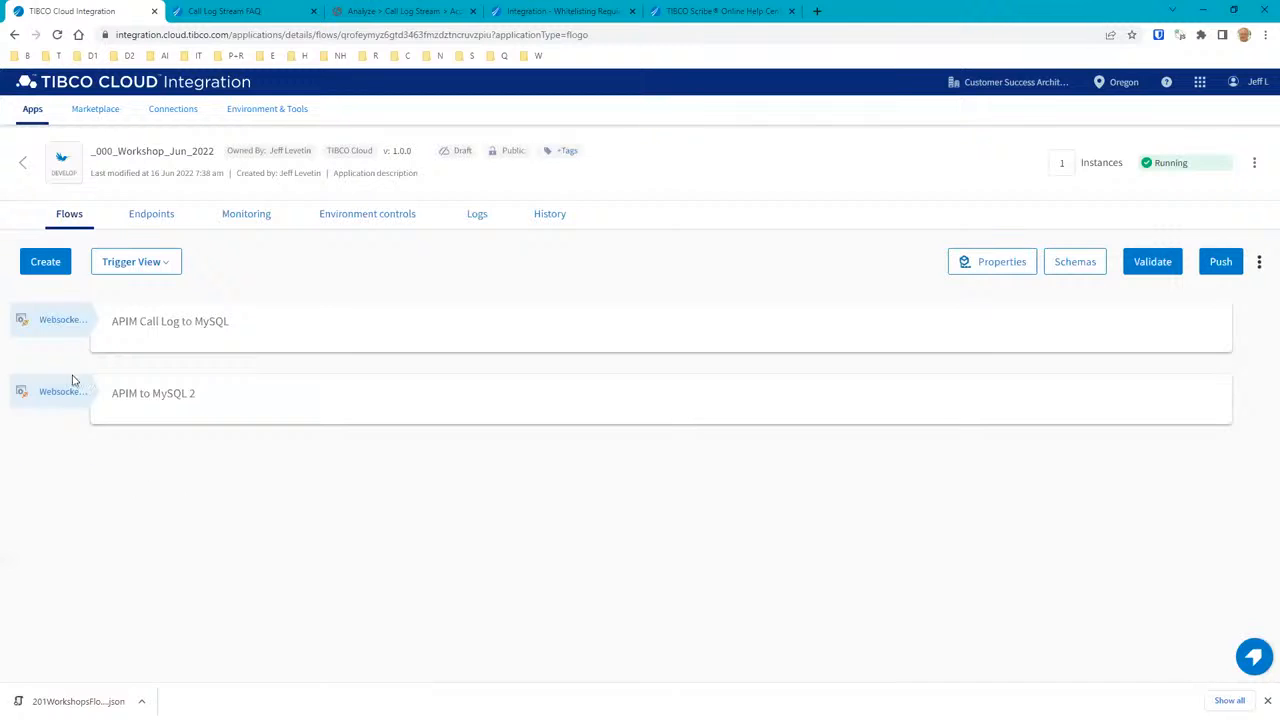
click(1177, 400)
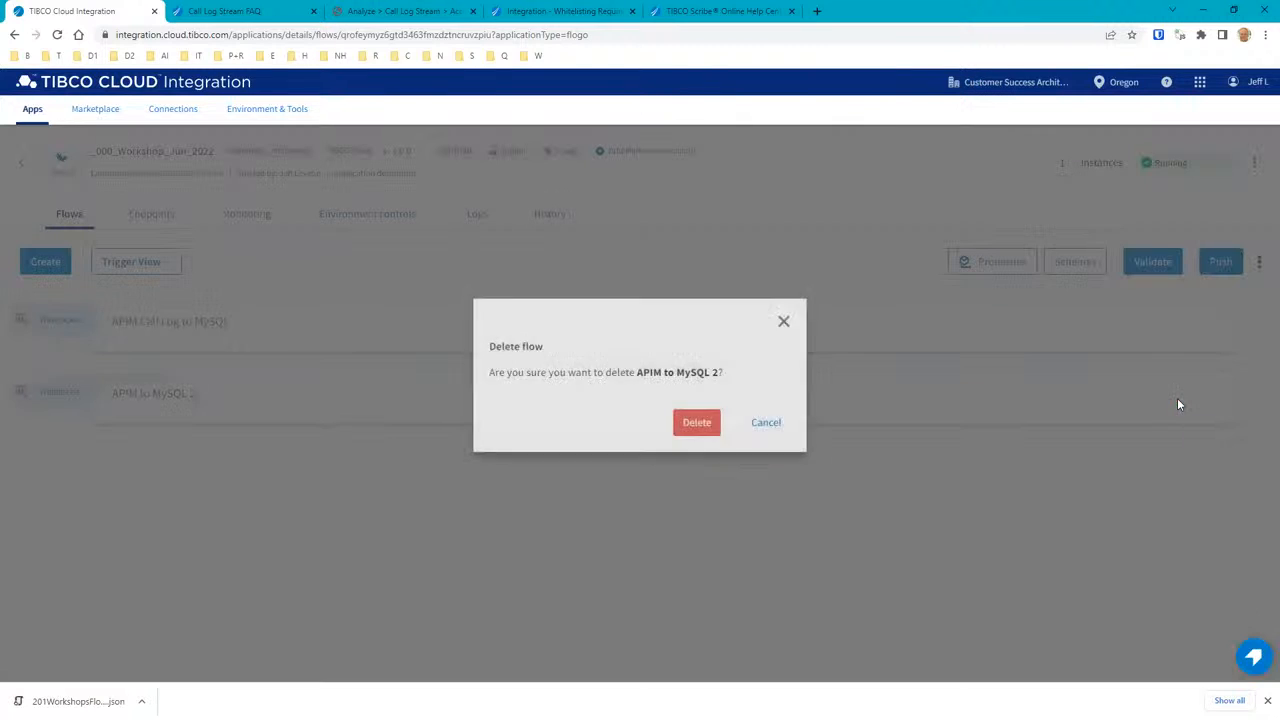
click(697, 422)
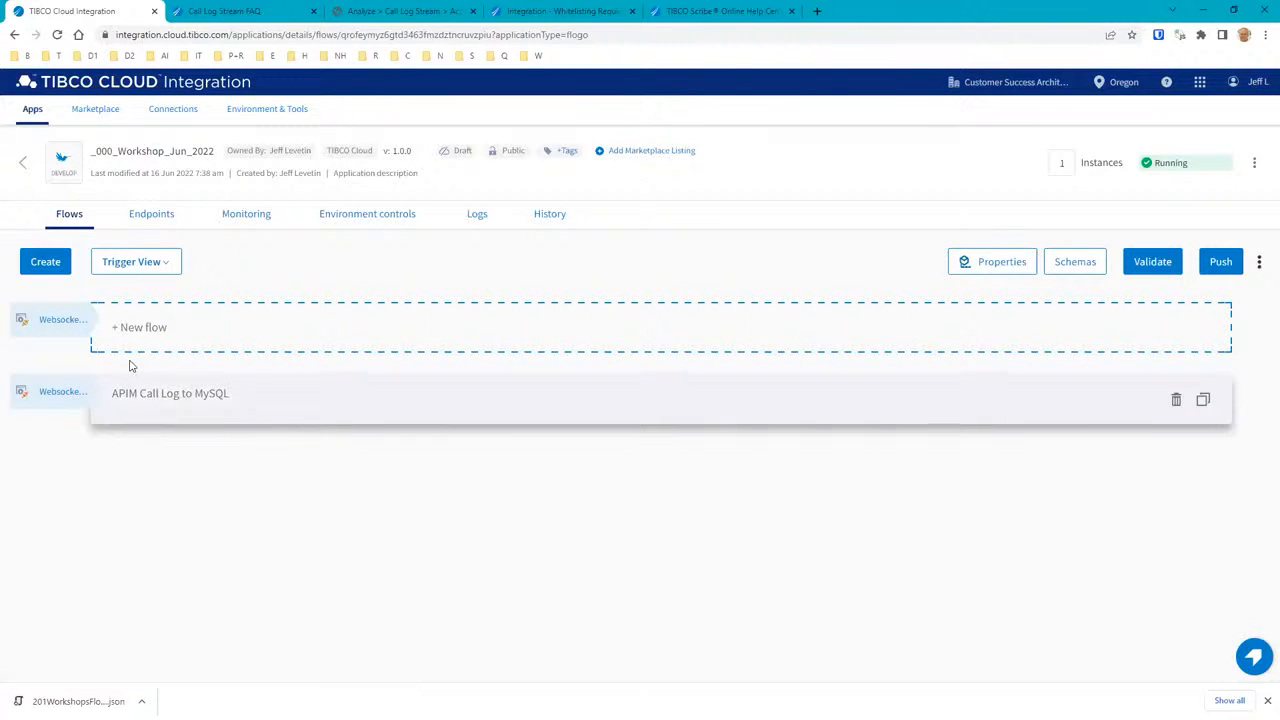
mouse_move(66, 325)
click(50, 362)
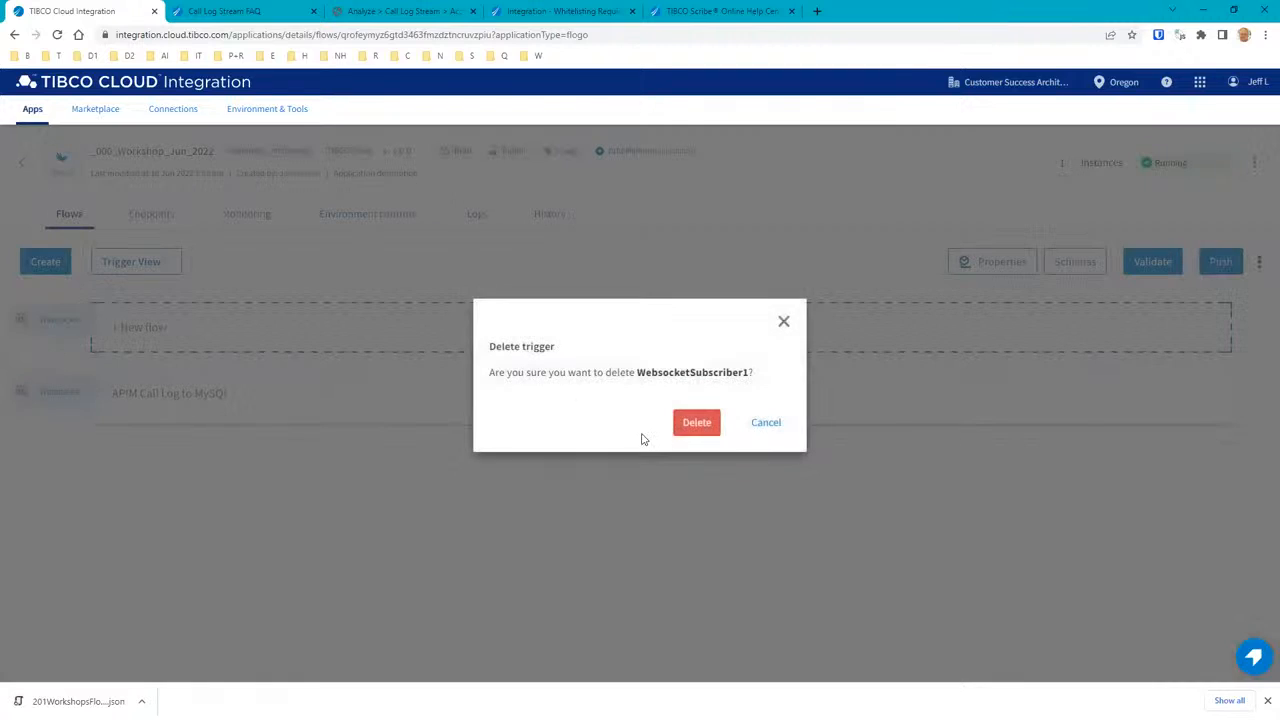
click(694, 424)
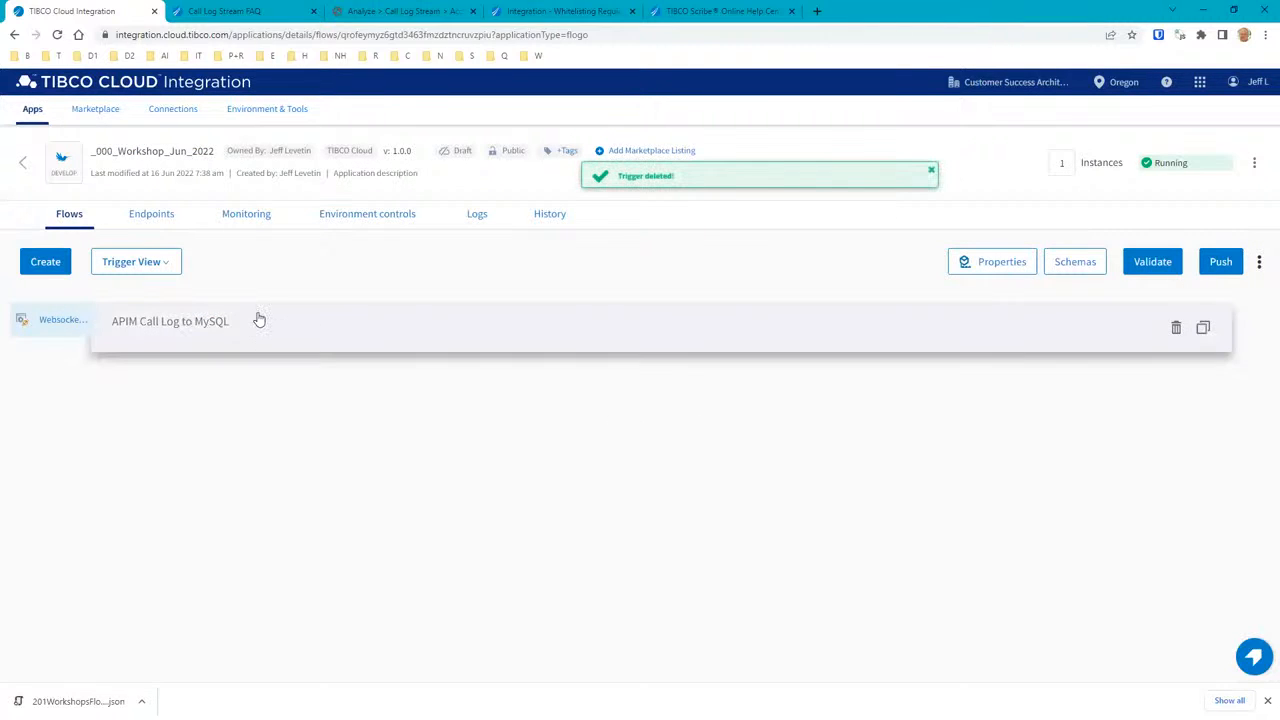
Open the APIM Call Log to MySQL flow and examine its WebsocketSubscriber trigger's URI, message format and JSON schema settings, closing without changes.
click(238, 328)
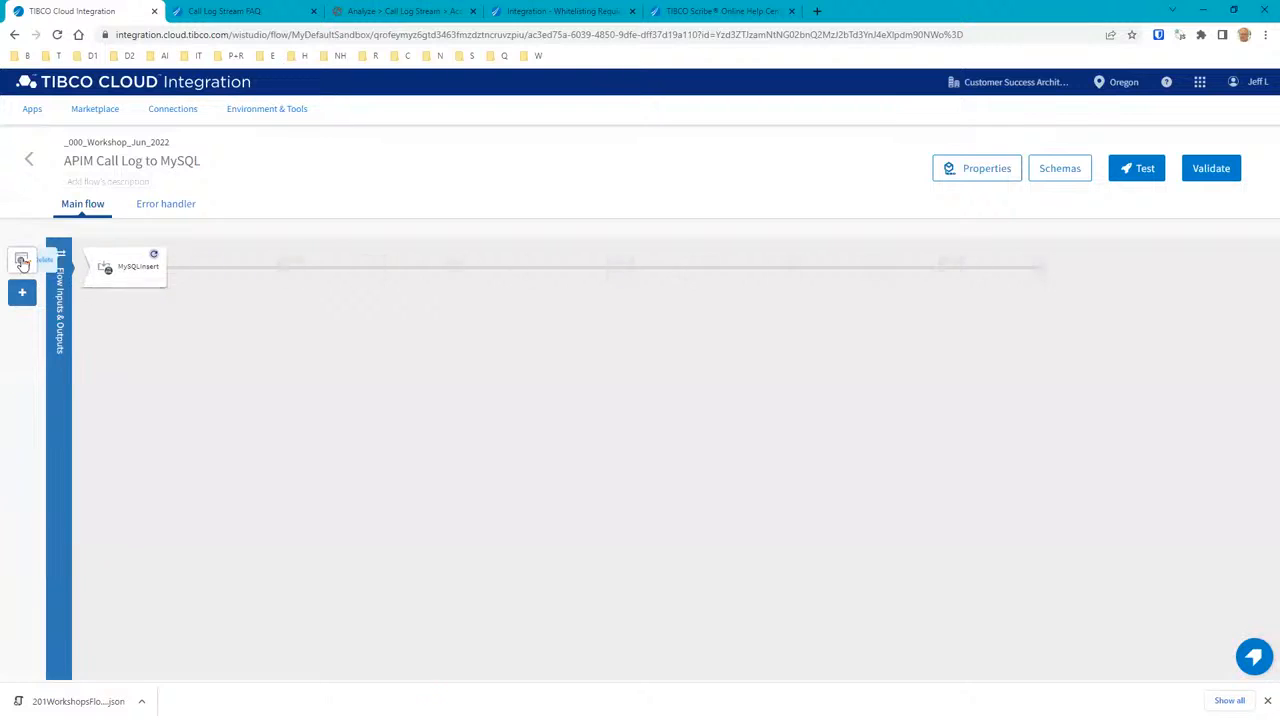
click(22, 259)
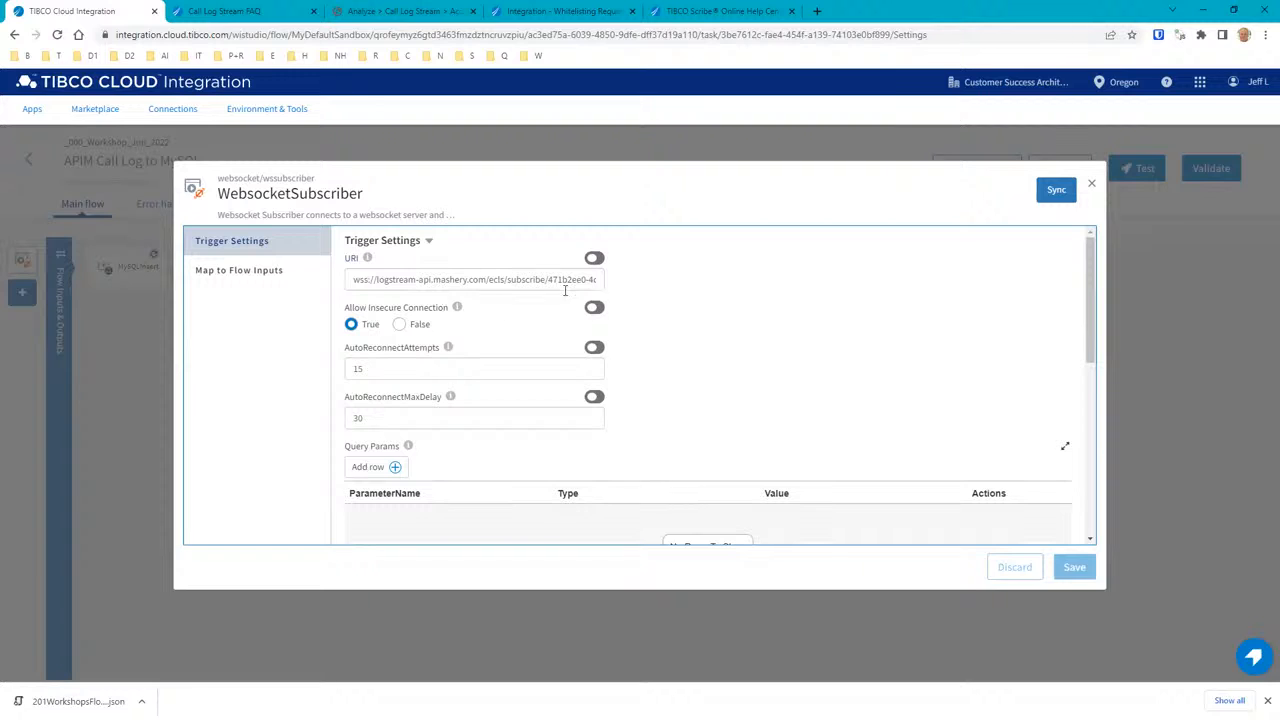
scroll(655, 379, down, 2)
scroll(655, 379, down, 2)
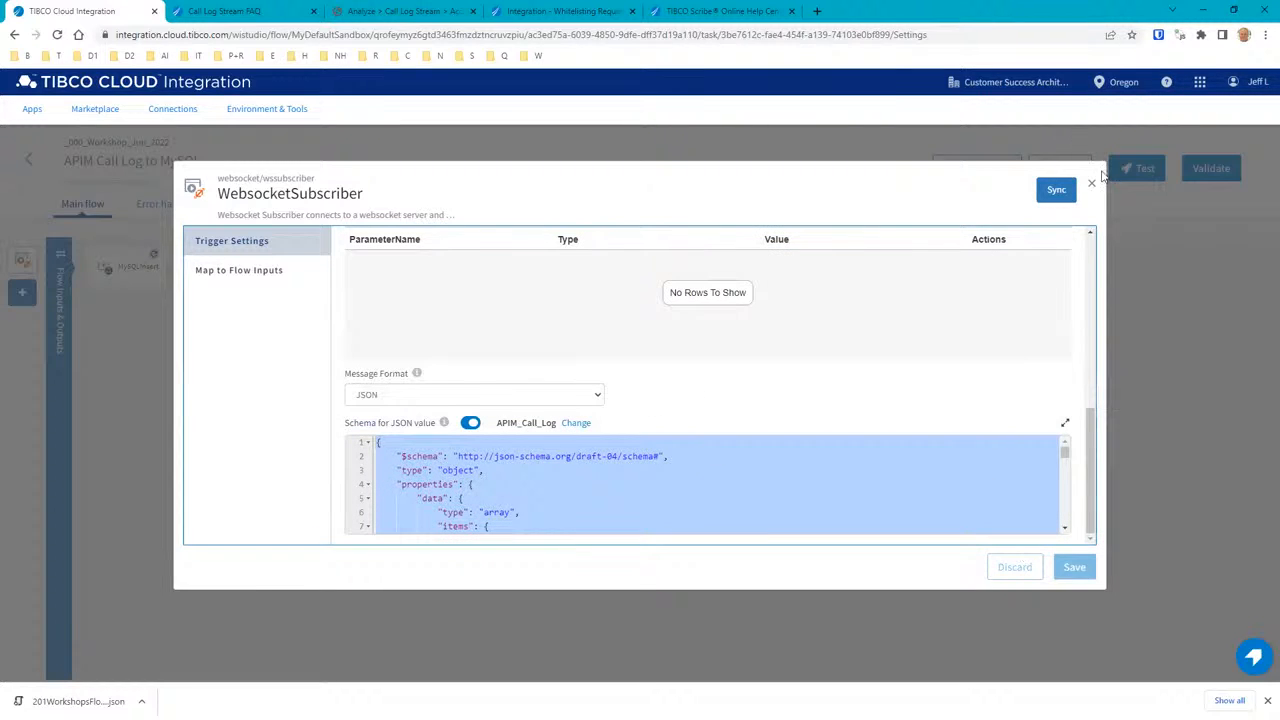
click(1092, 185)
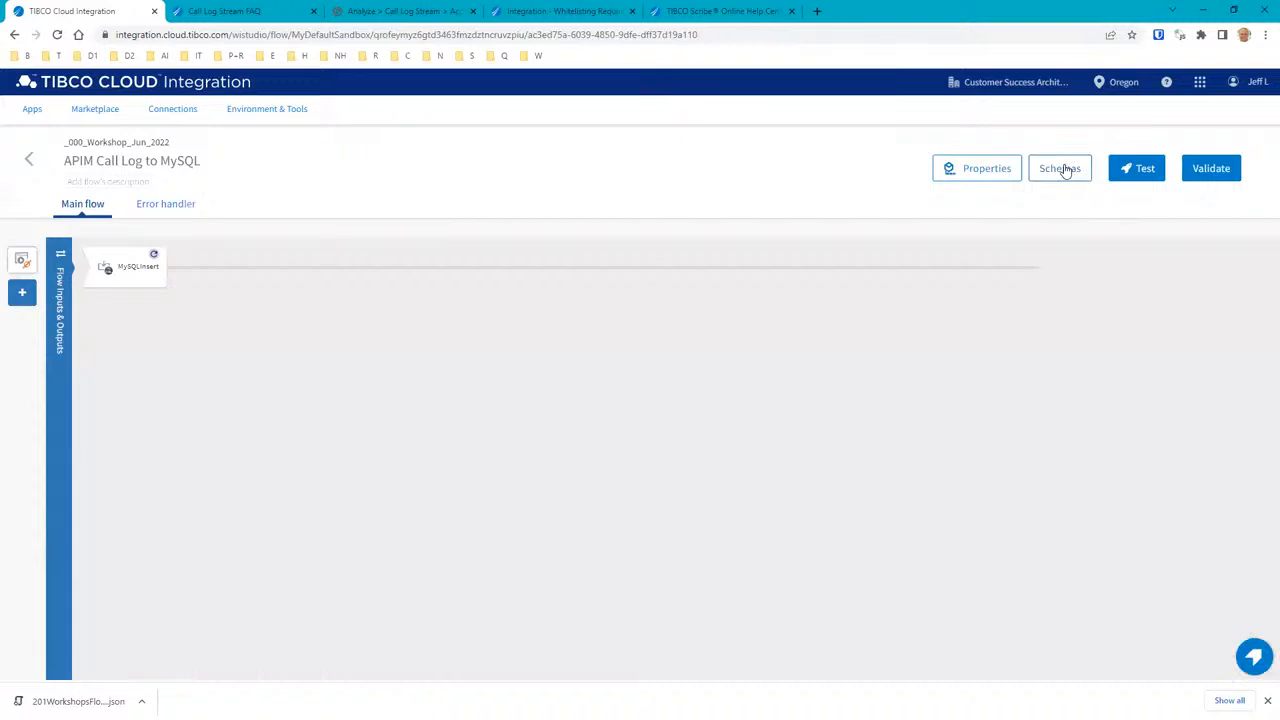
Examine the app's APIM_Call_Log JSON schema and compare it with the example JSON in the Mashery Enriched Call Log Streams documentation, closing the schemas without changes.
click(1062, 170)
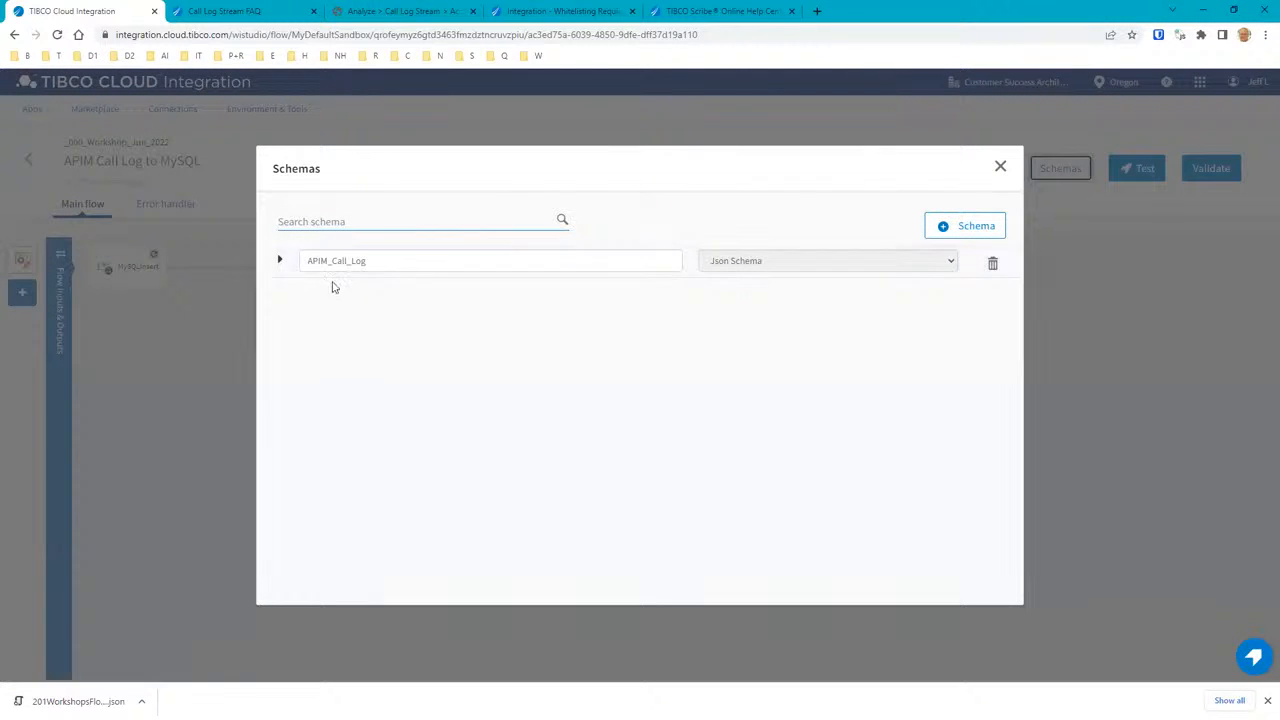
click(393, 264)
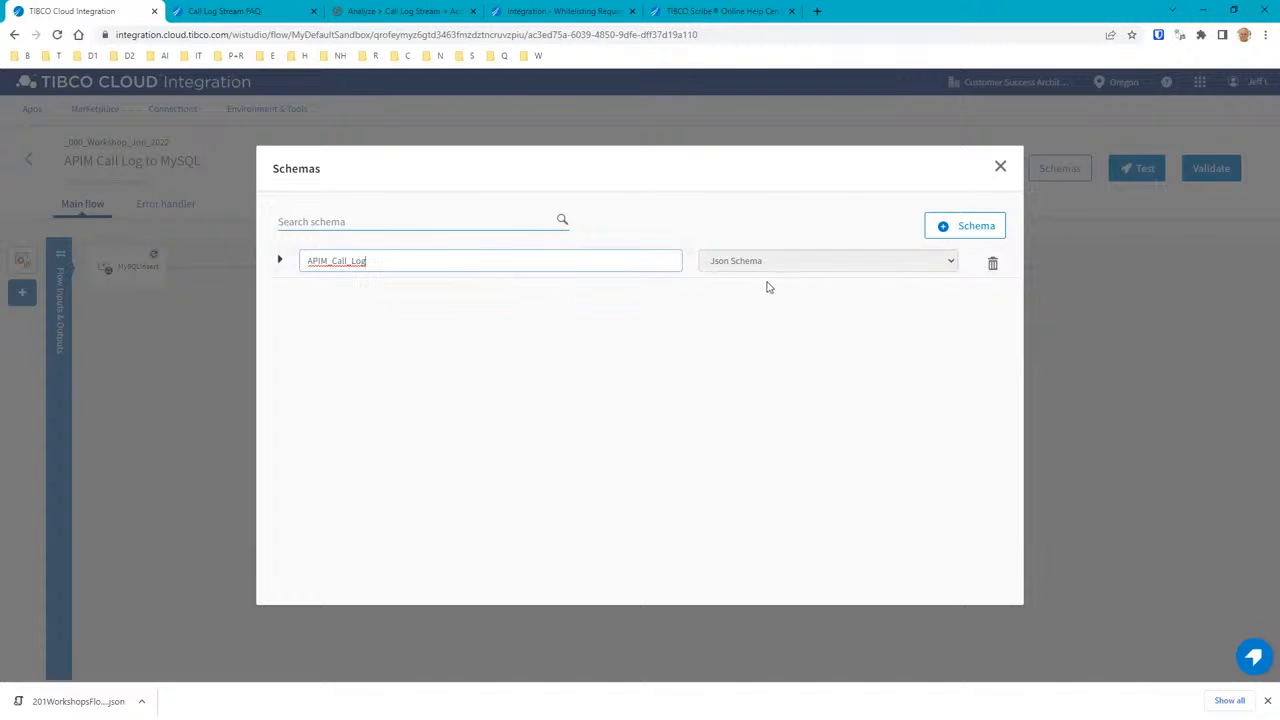
click(280, 260)
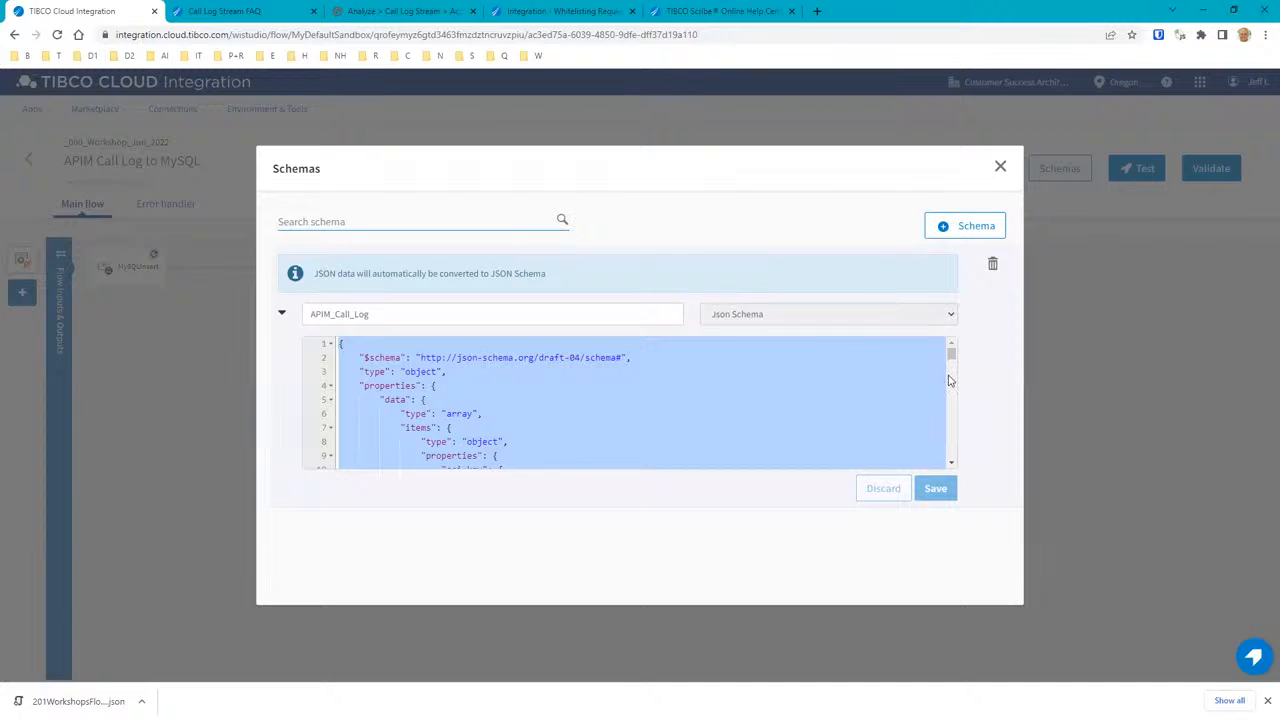
mouse_move(951, 356)
mouse_down()
mouse_move(951, 459)
mouse_move(953, 354)
mouse_up()
click(230, 9)
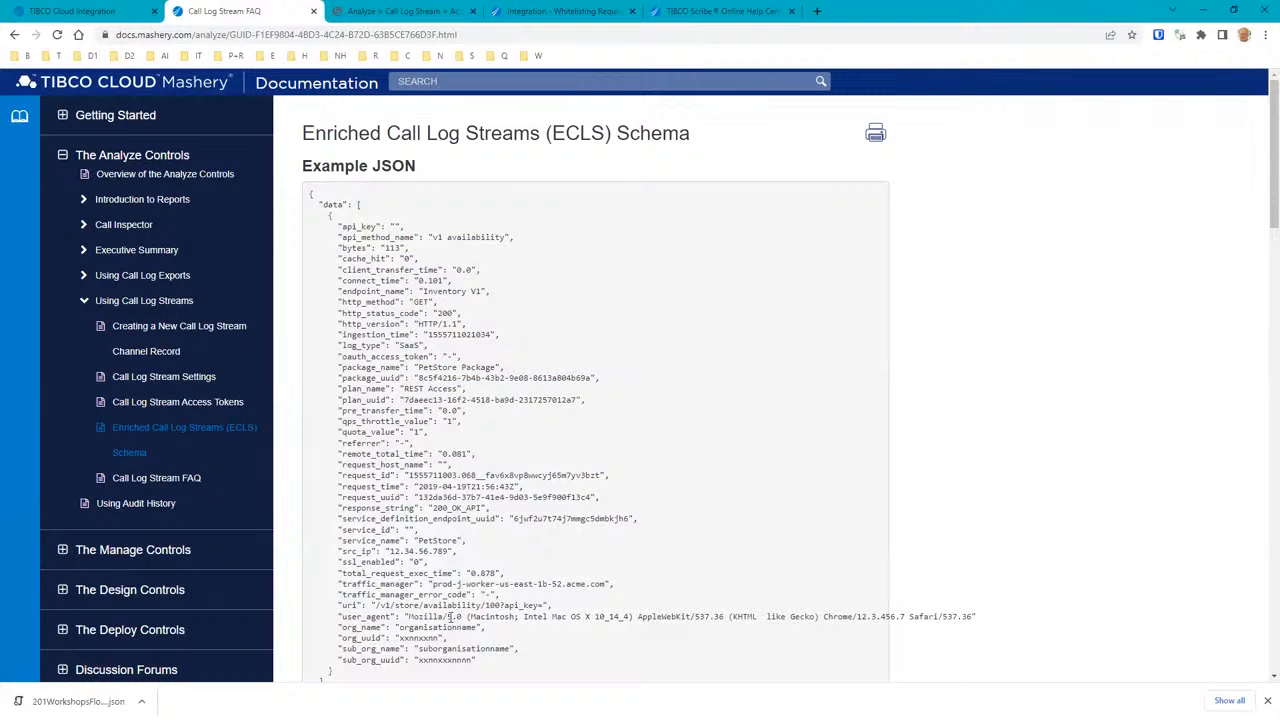
click(90, 8)
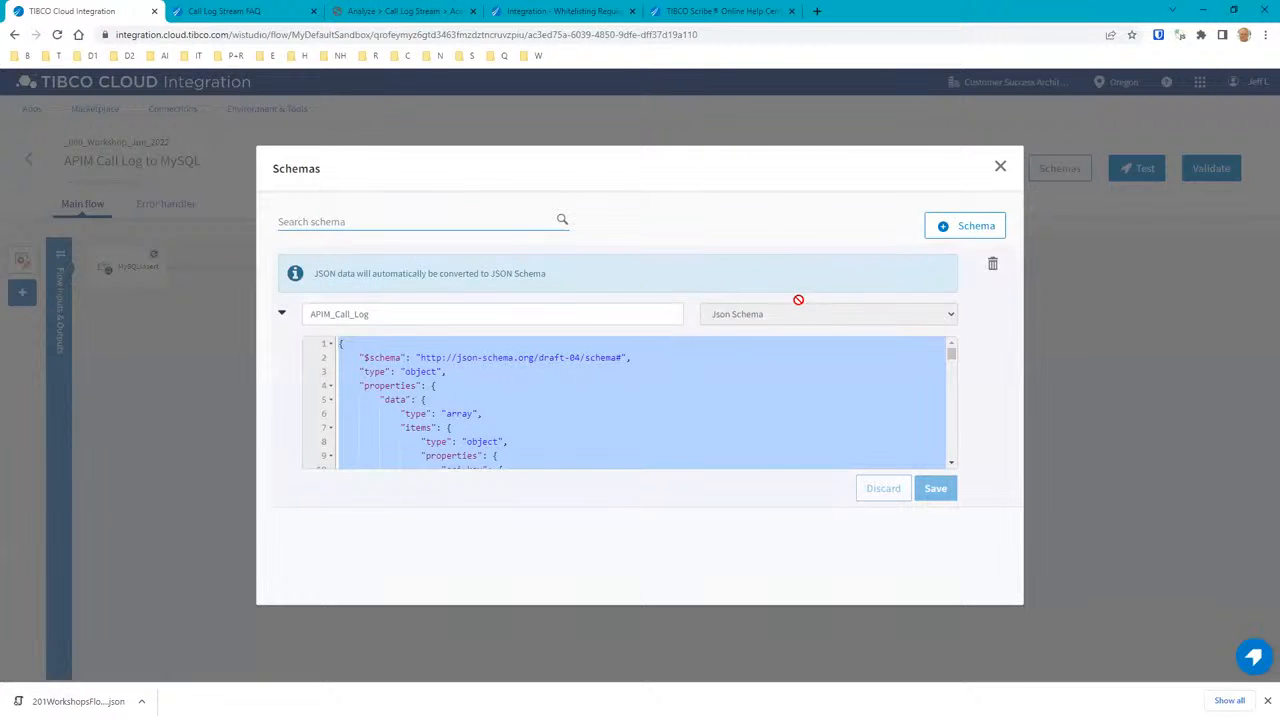
scroll(740, 390, down, 2)
scroll(739, 387, up, 2)
click(289, 11)
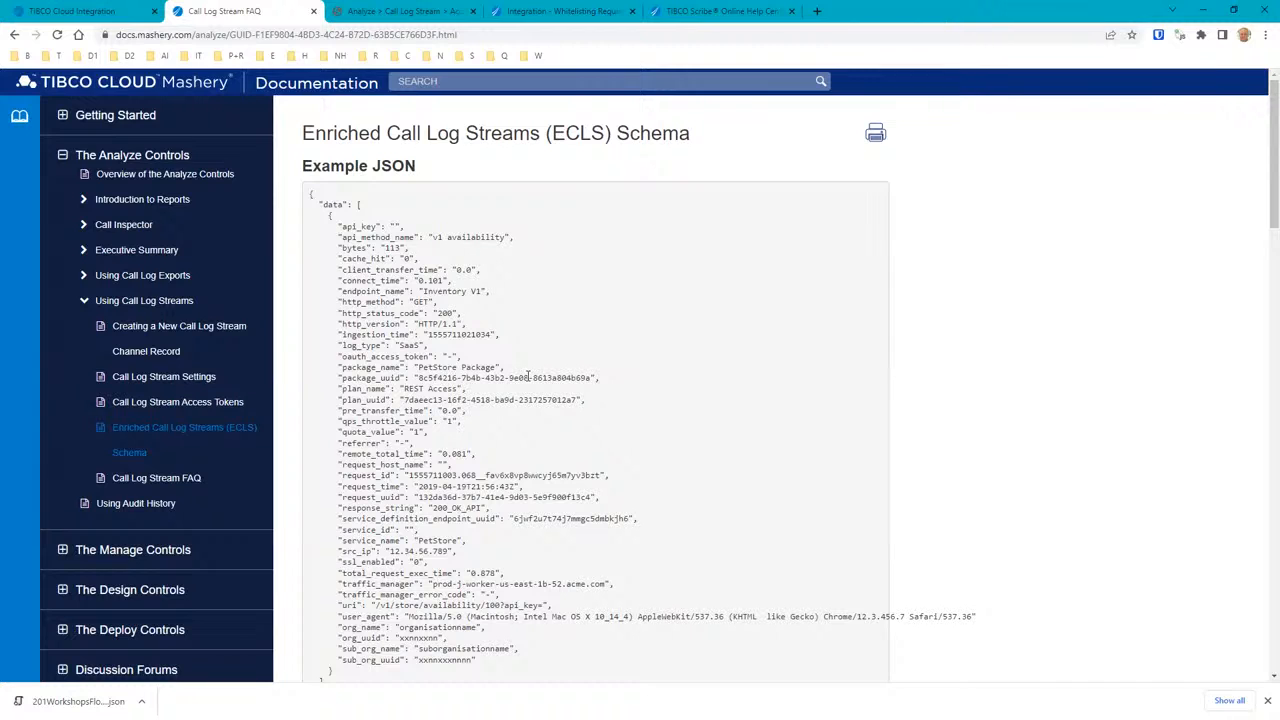
click(99, 10)
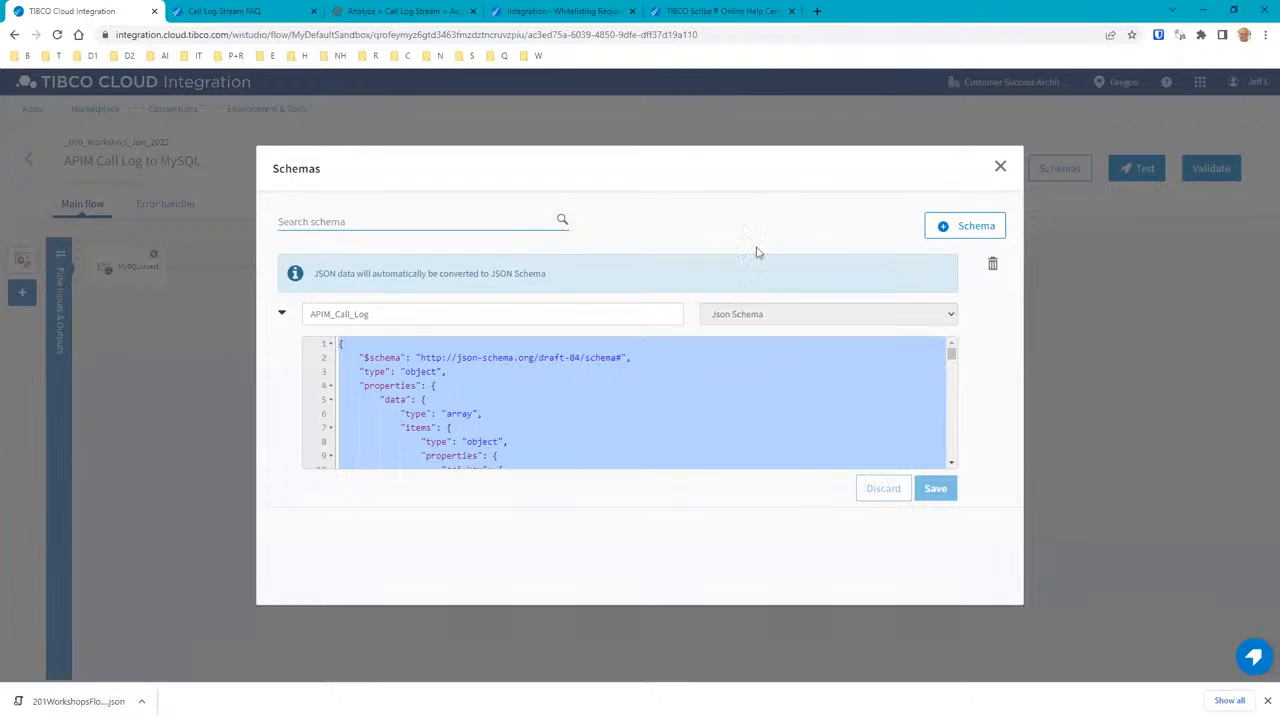
click(1001, 168)
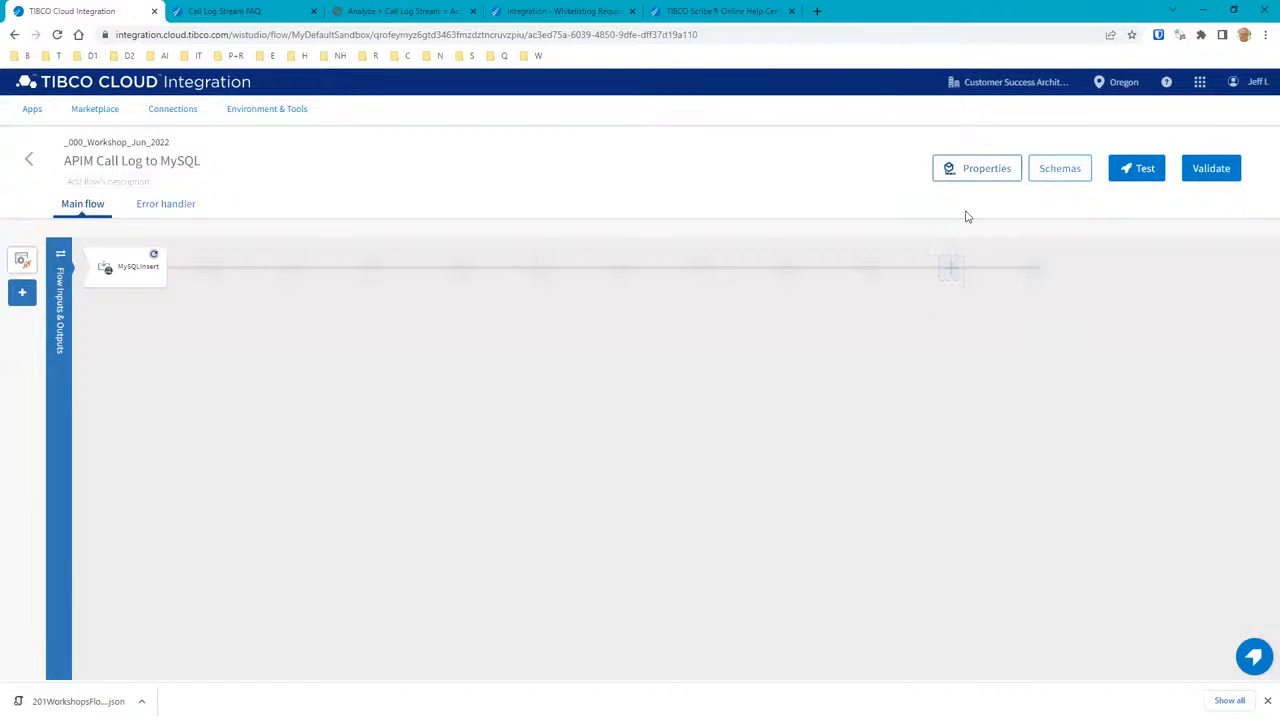
Review the WebsocketSubscriber trigger's JSON schema settings and how its content output maps to the flow inputs, closing without changes.
click(23, 261)
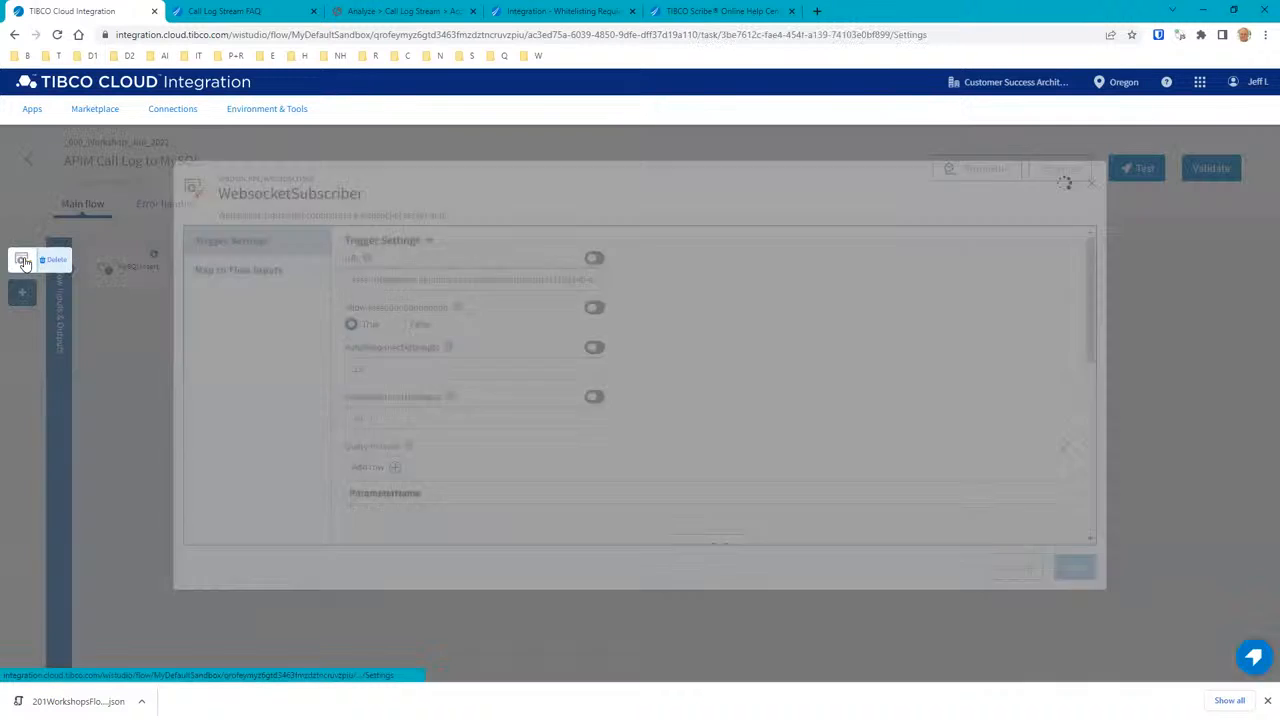
scroll(640, 354, down, 3)
scroll(643, 356, down, 3)
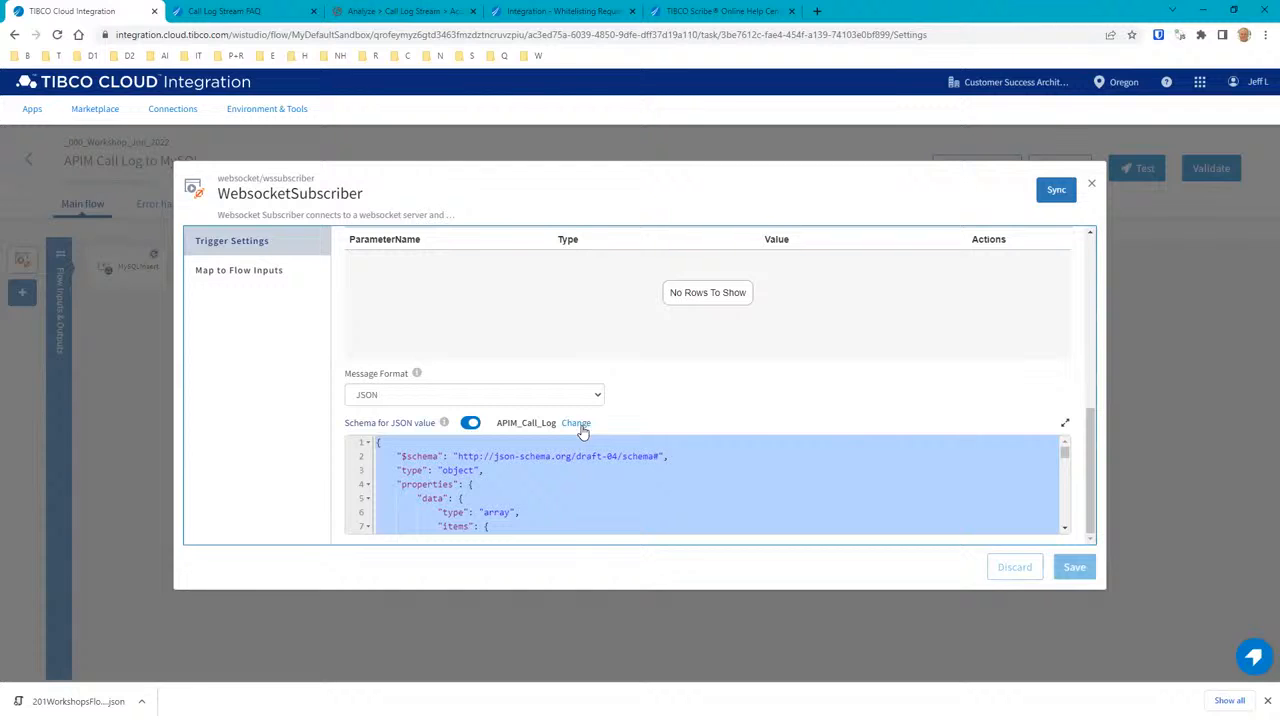
scroll(693, 369, up, 5)
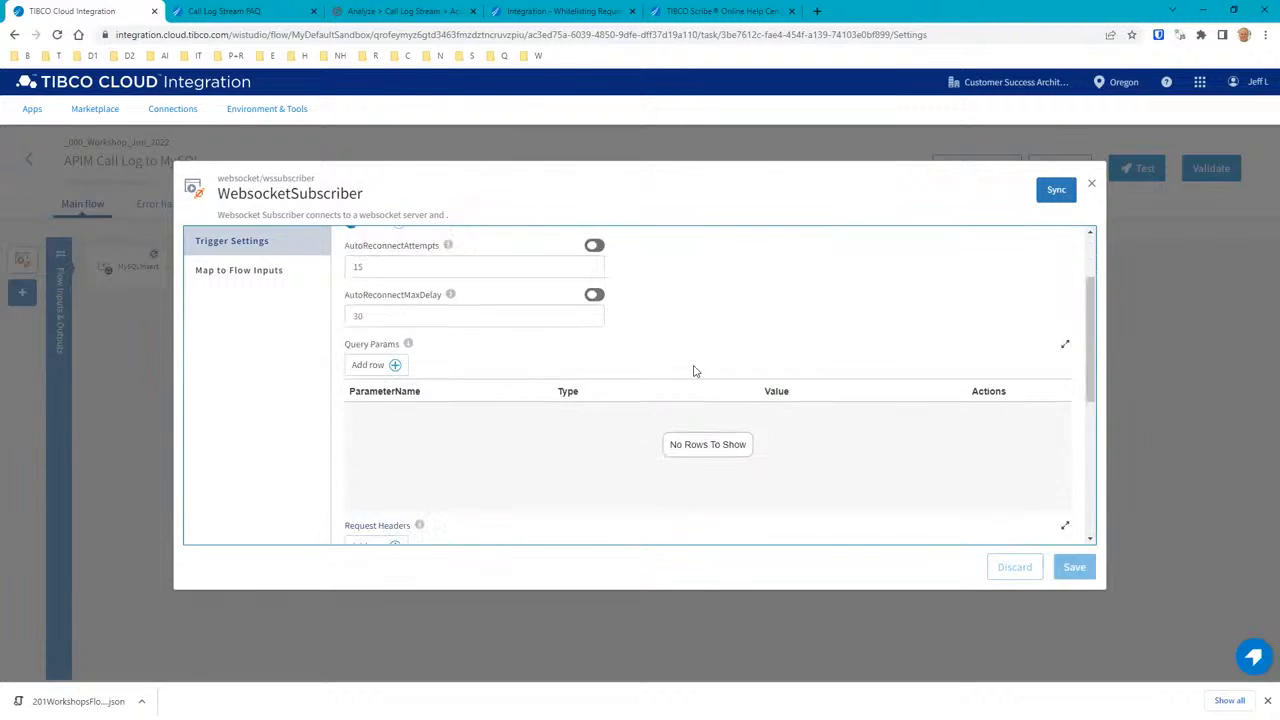
scroll(693, 369, down, 5)
click(262, 274)
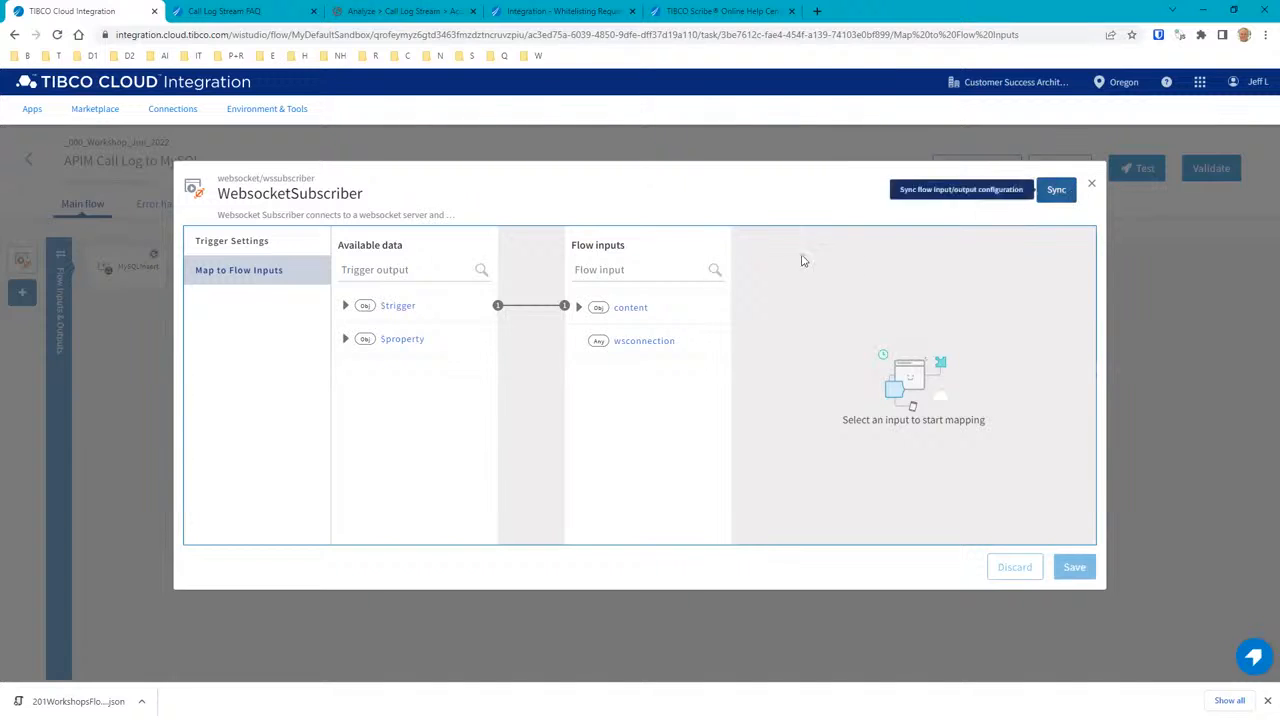
click(346, 306)
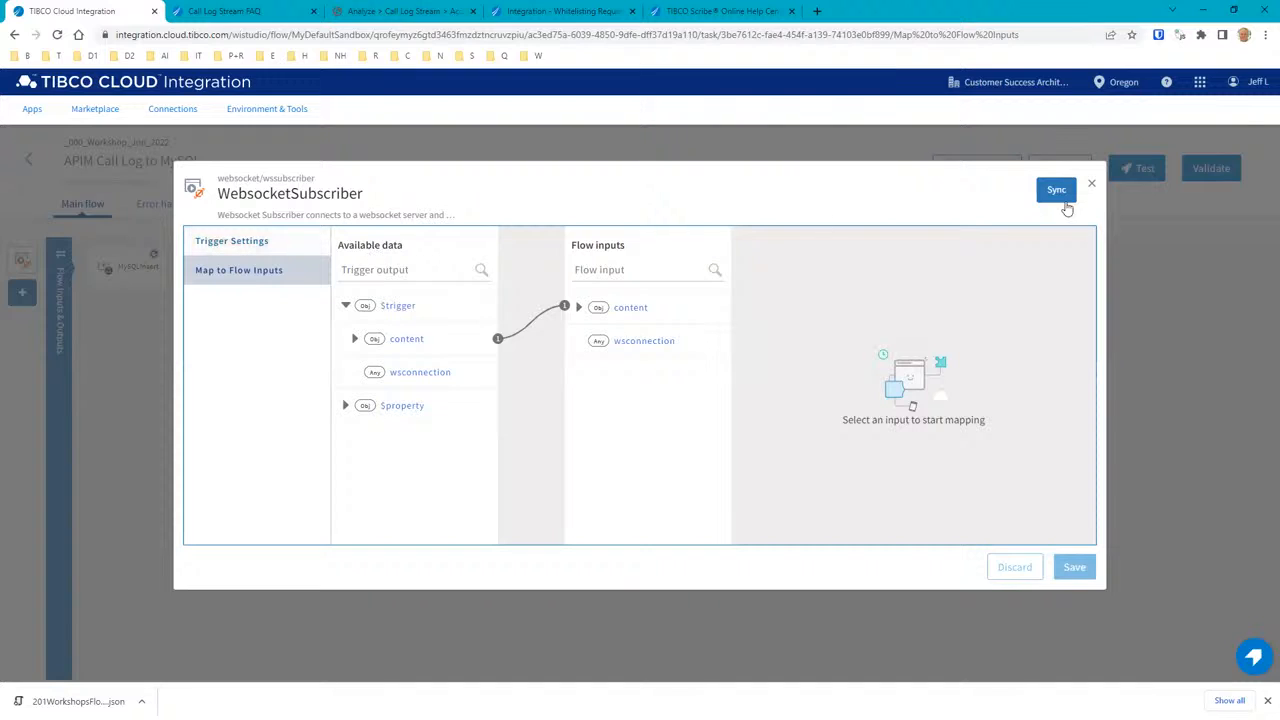
click(1090, 186)
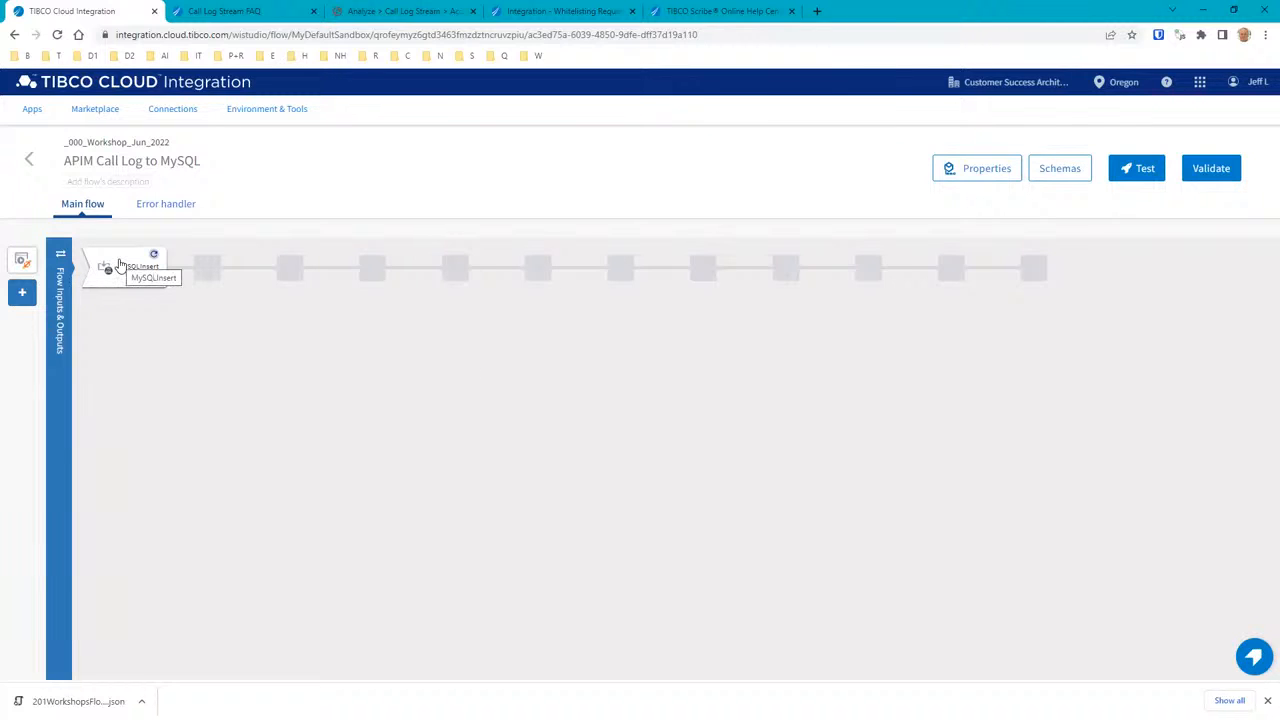
Search the activities for "my" to view the available MySQL activities after MySQLInsert, closing without adding one.
click(207, 270)
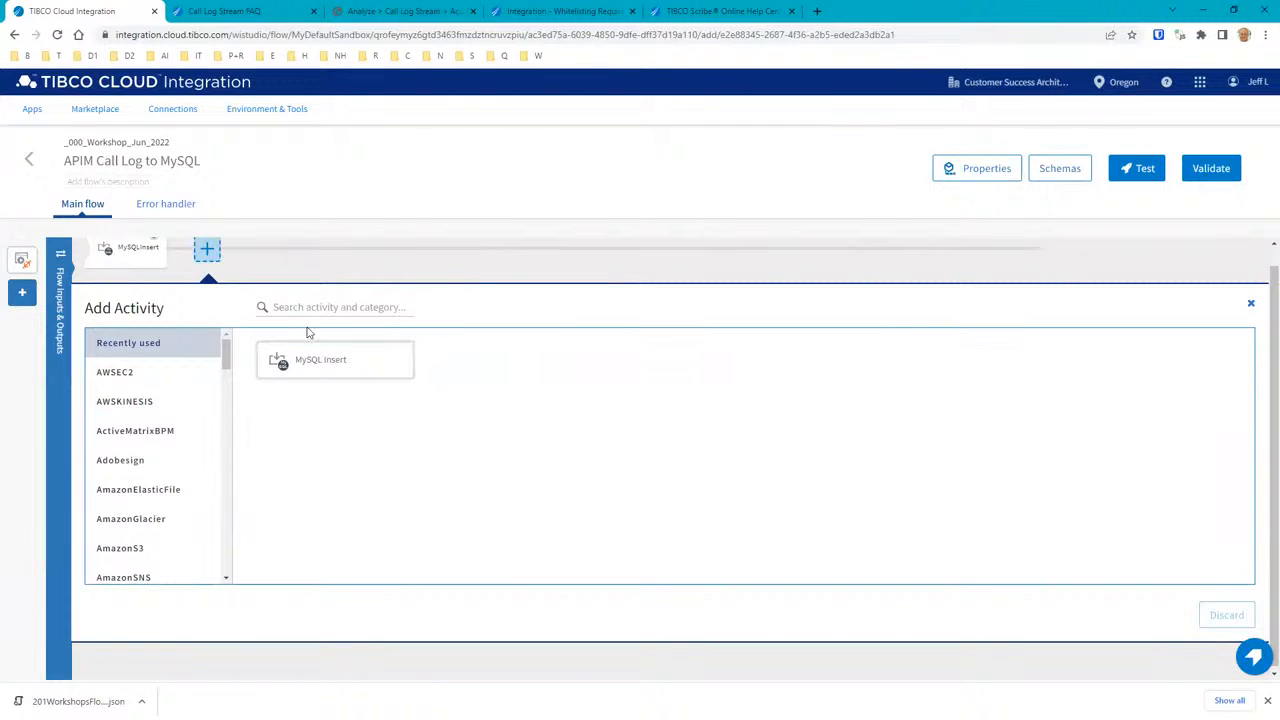
click(315, 310)
text(myt)
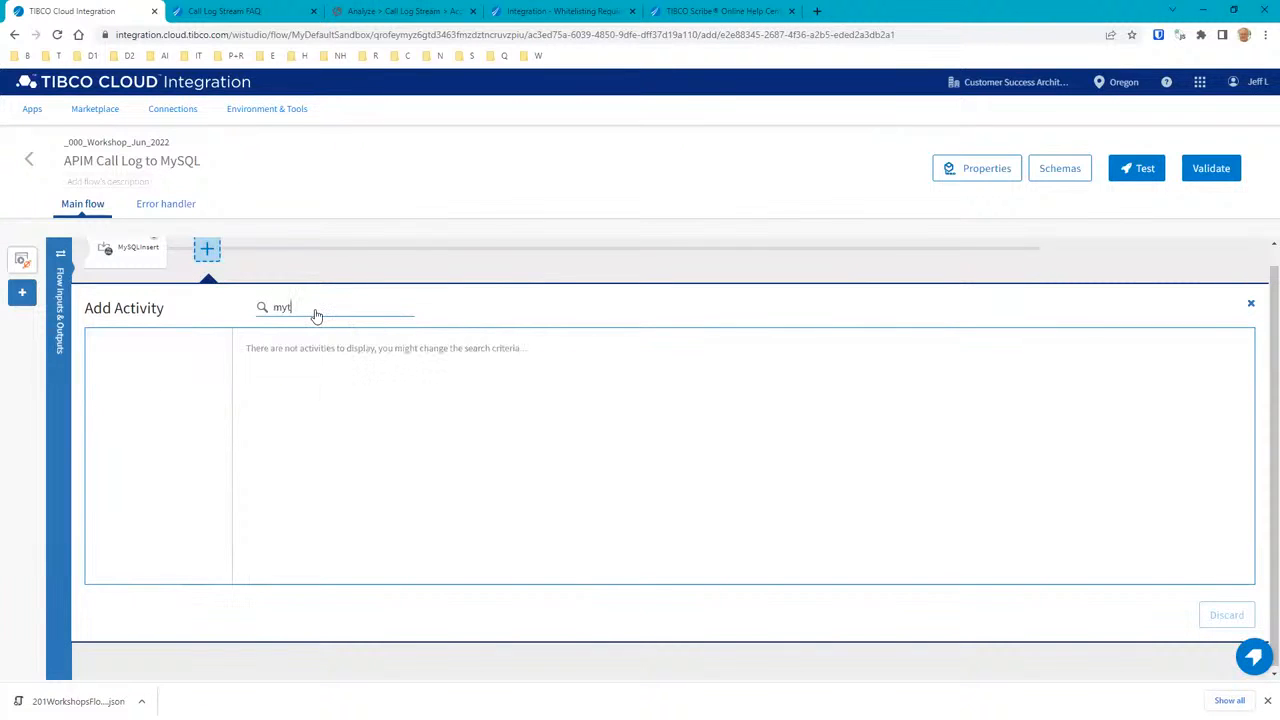
key(BackSpace)
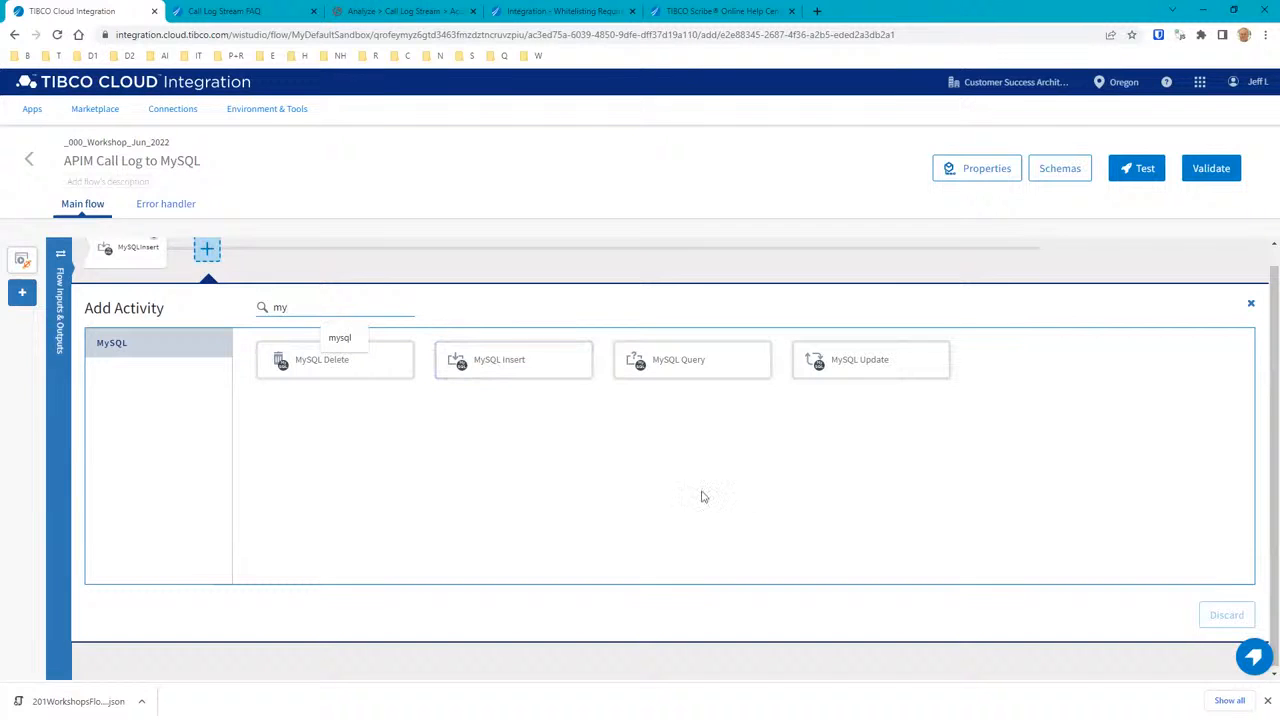
click(1250, 303)
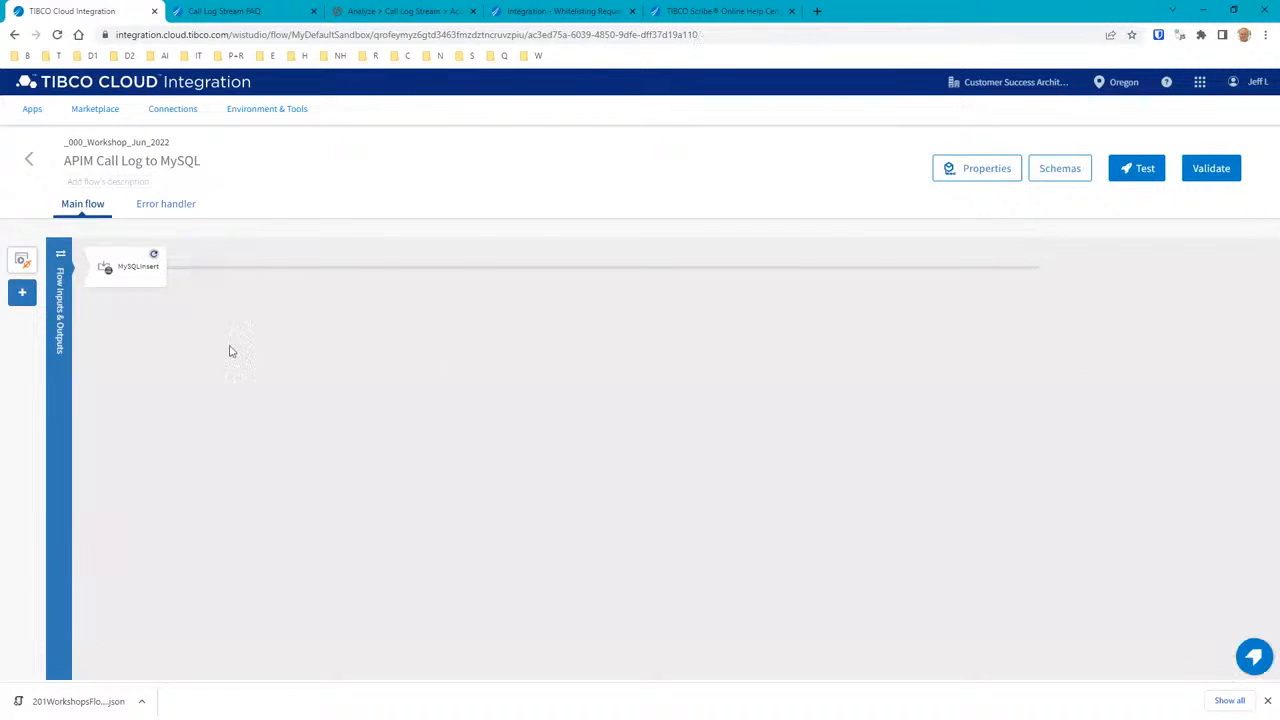
Open the MySQLInsert activity and review its loop settings, including the Iterate type and how the $flow.content.data iterator relates to the flow content.
click(128, 274)
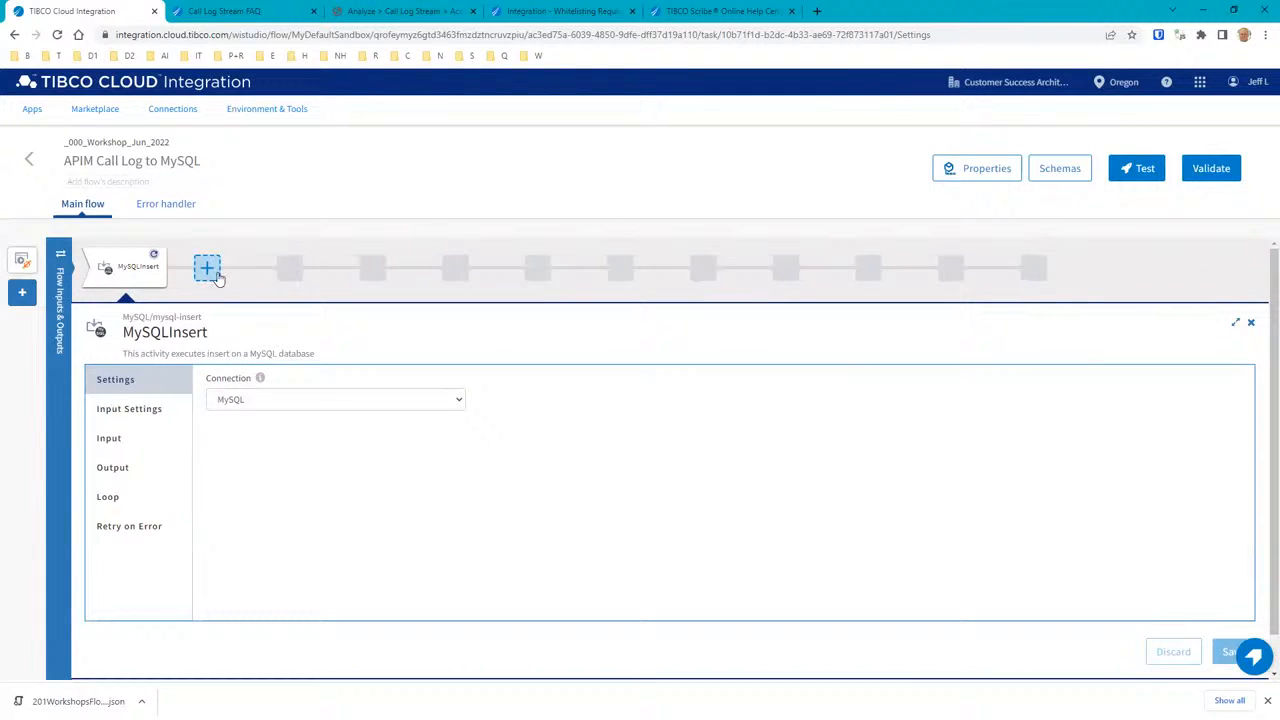
click(108, 499)
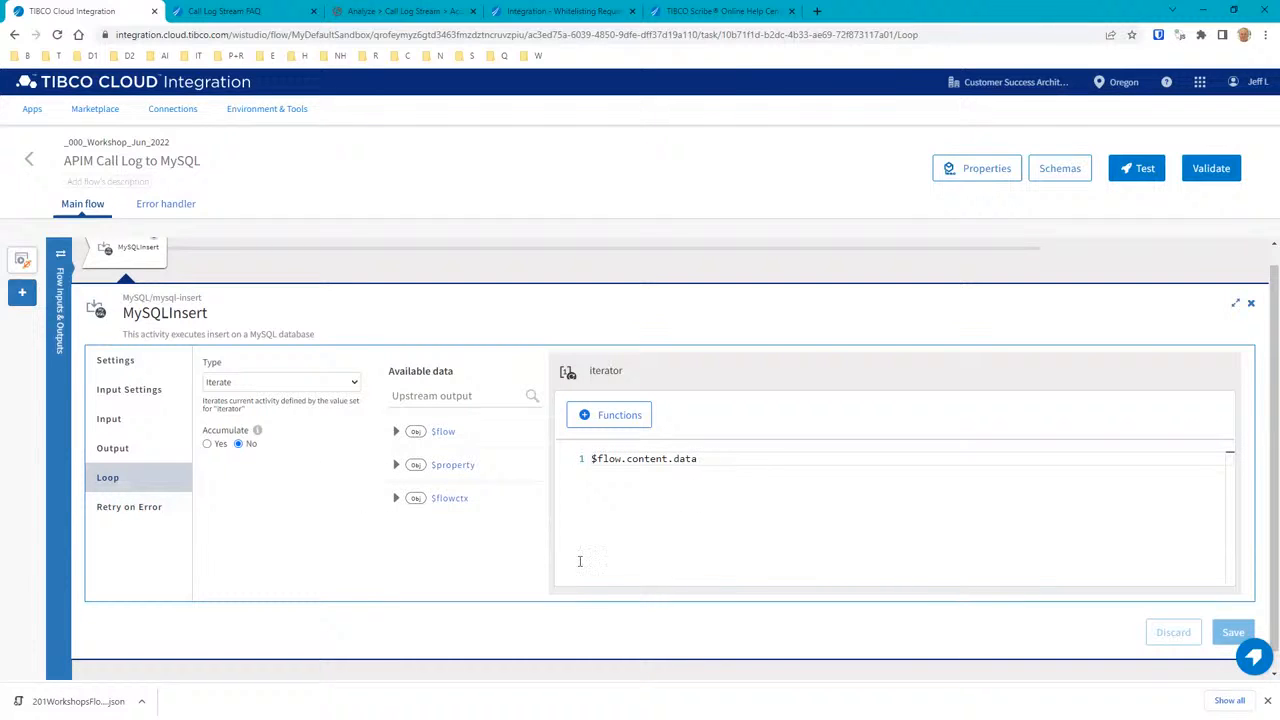
click(397, 431)
click(404, 466)
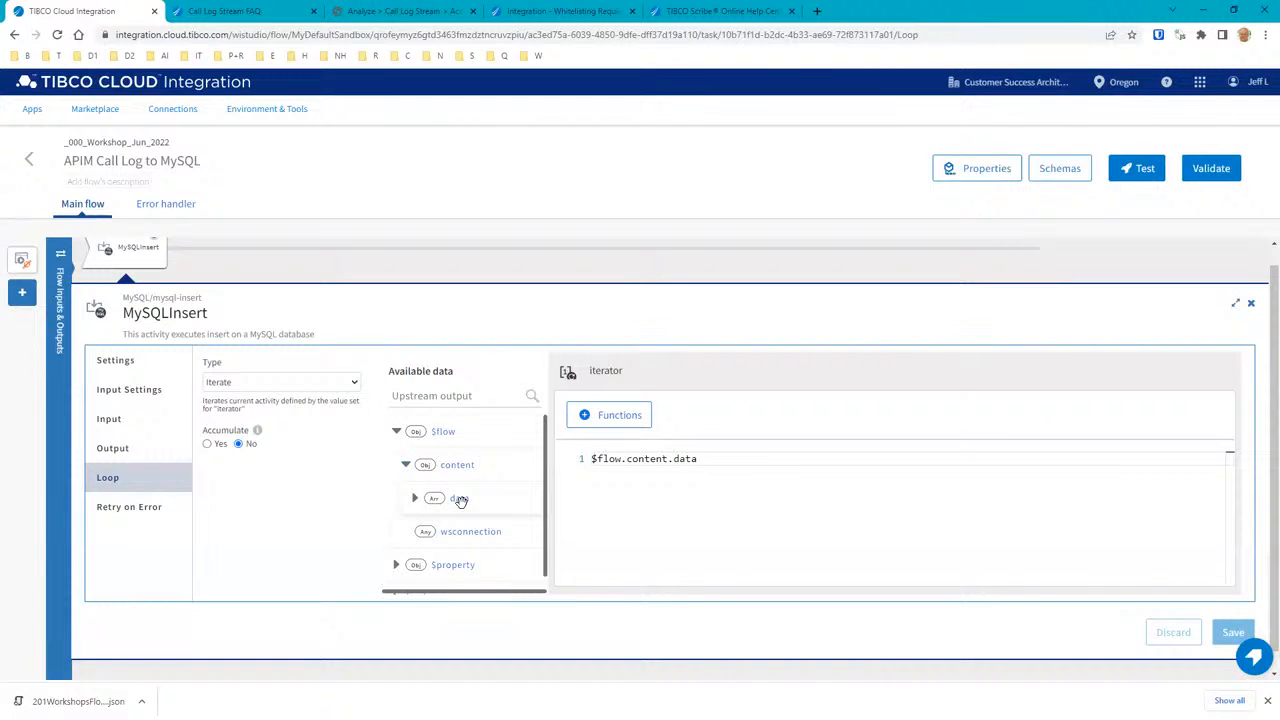
click(605, 472)
key(ctrl+a)
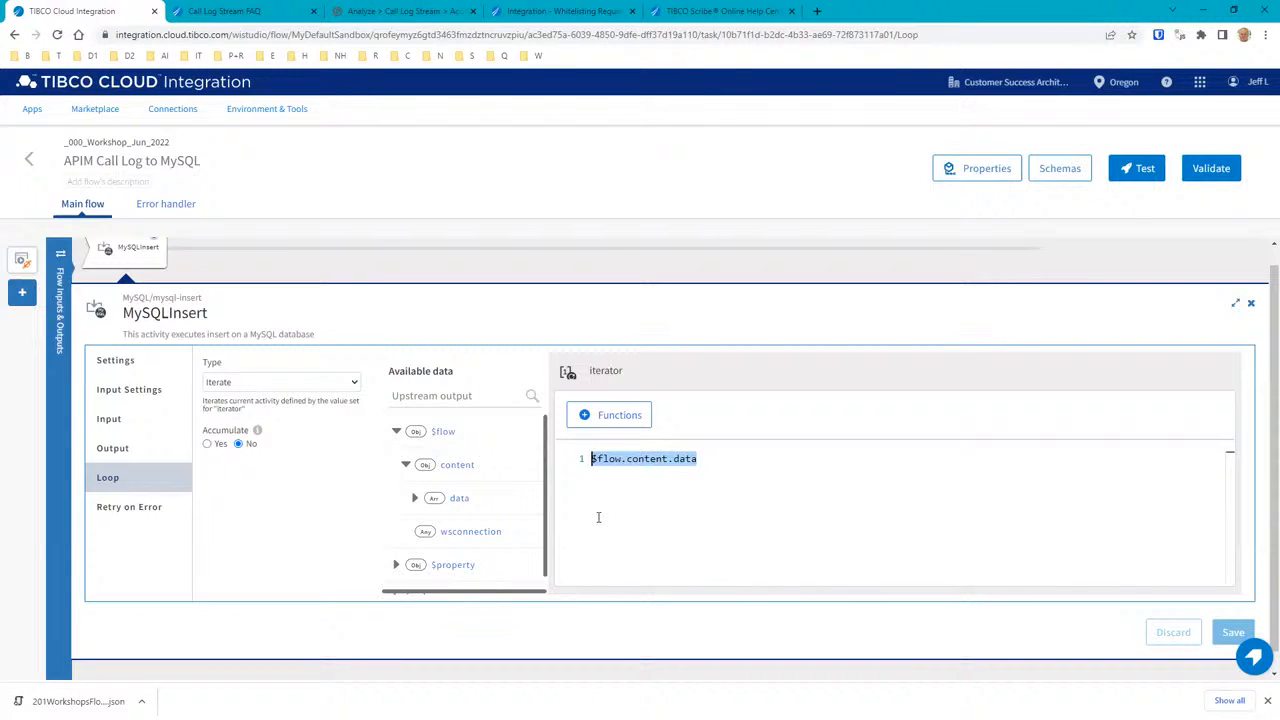
click(708, 462)
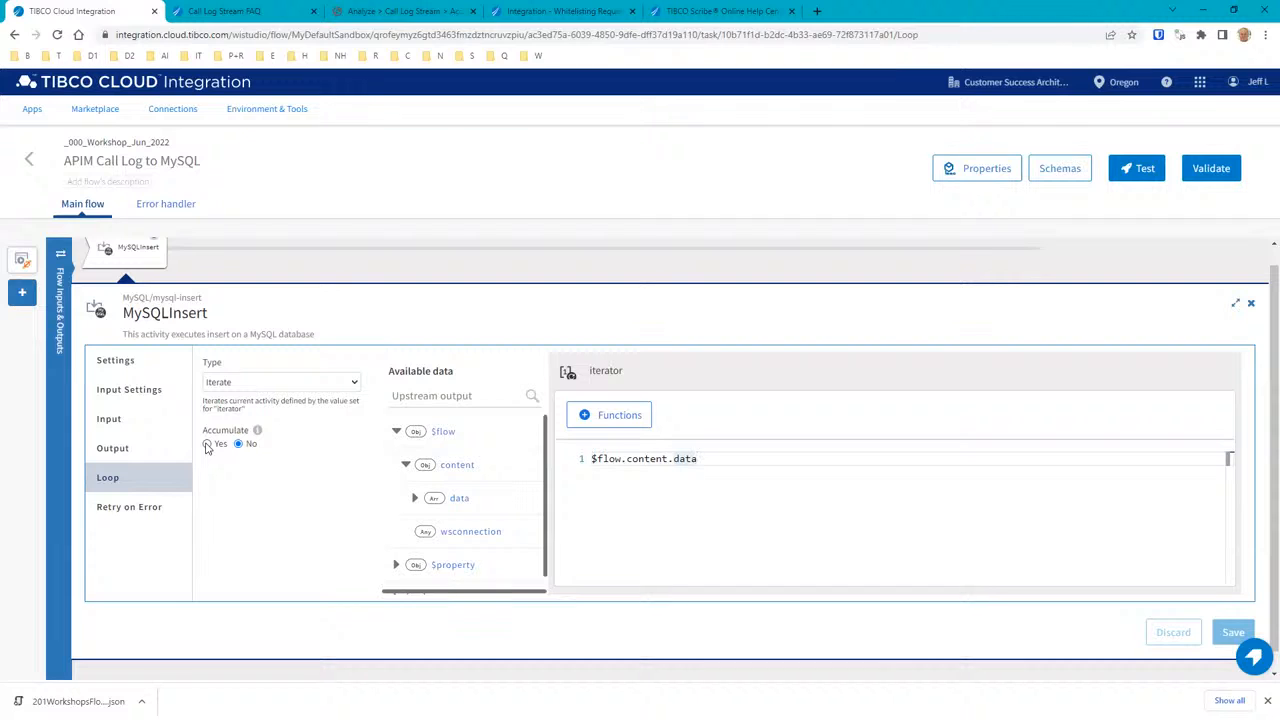
Review the MySQLInsert activity's connection, its insert statement and the query that retrieves the APILog table's fields.
mouse_move(198, 252)
click(114, 361)
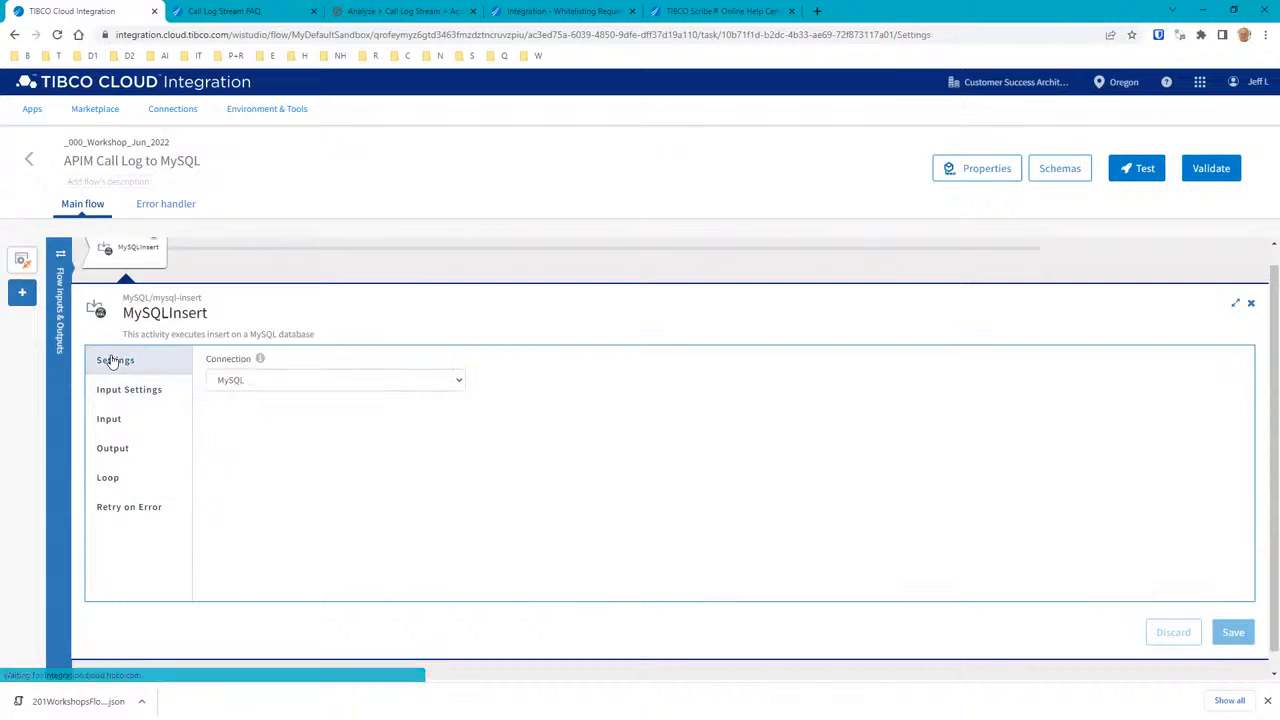
click(147, 392)
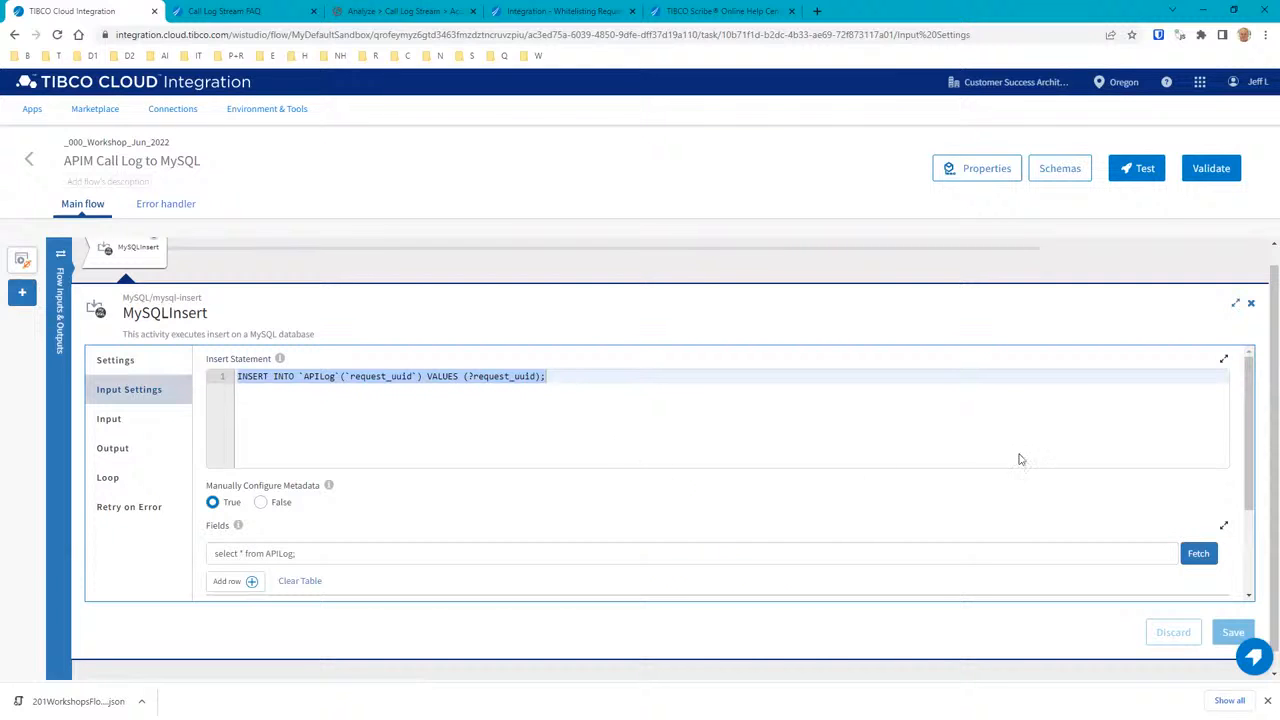
drag(1250, 500, 1248, 580)
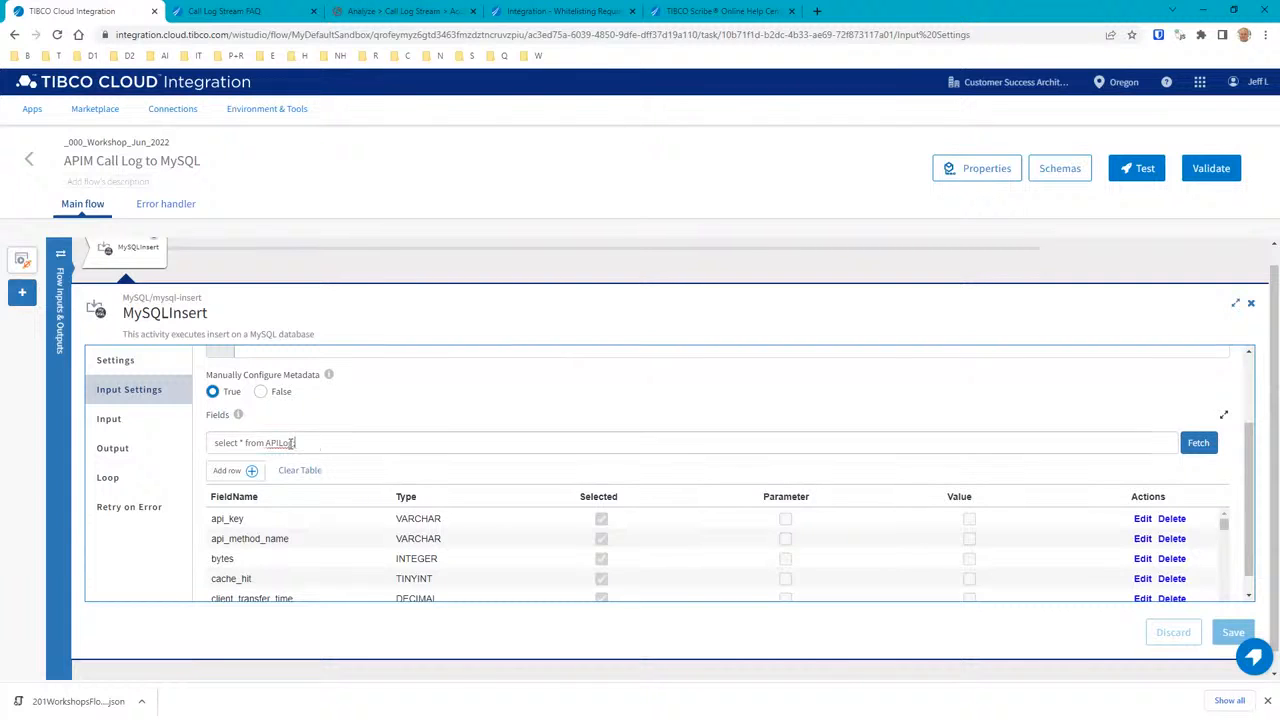
drag(318, 445, 207, 440)
click(1198, 443)
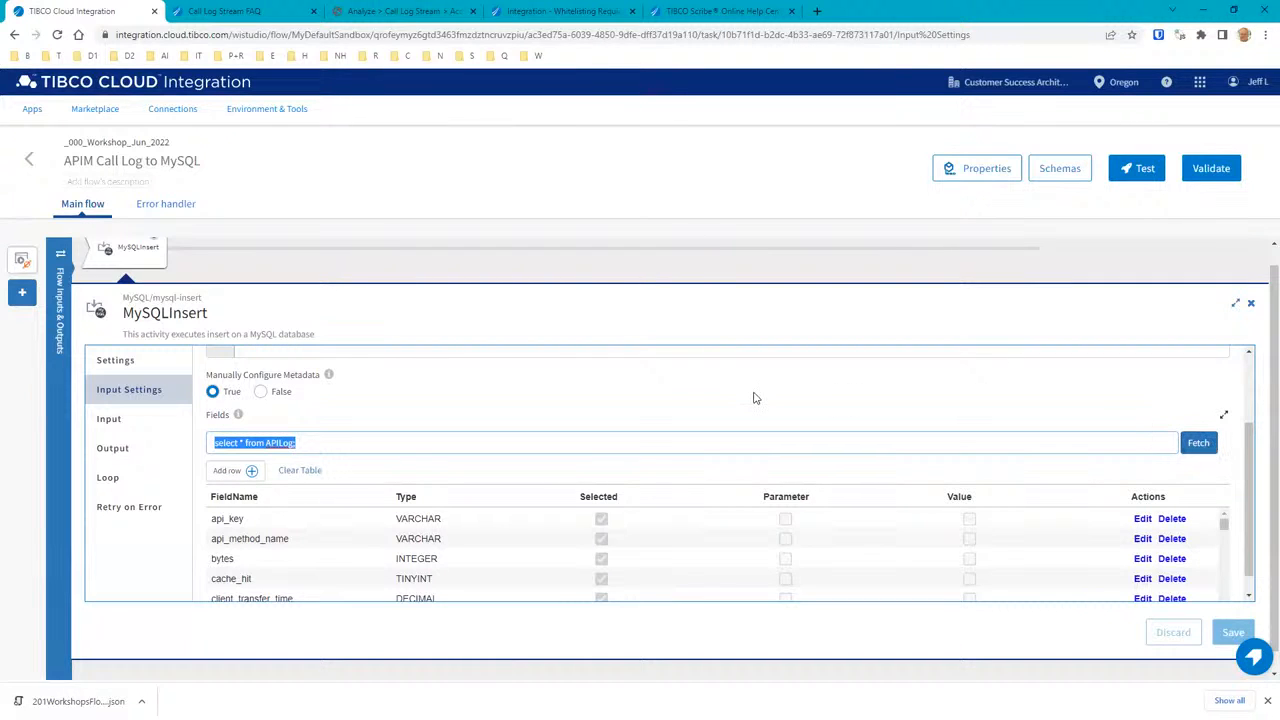
click(341, 445)
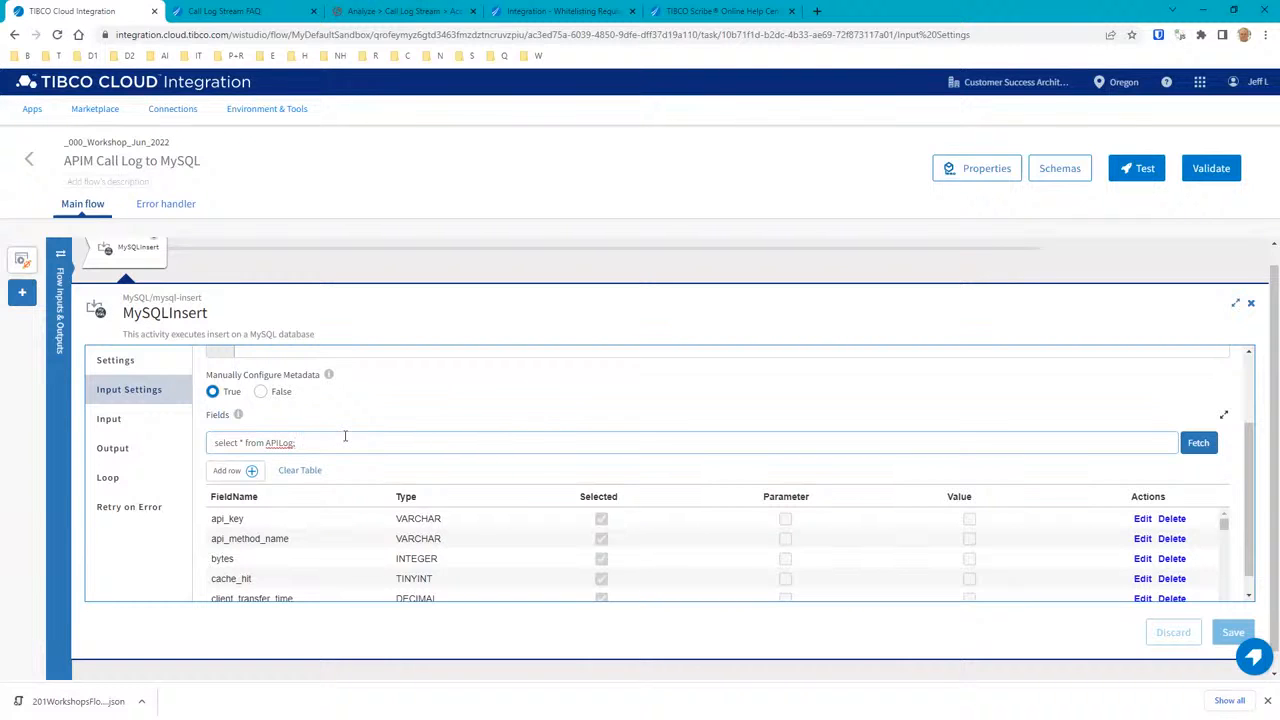
scroll(352, 434, up, 1)
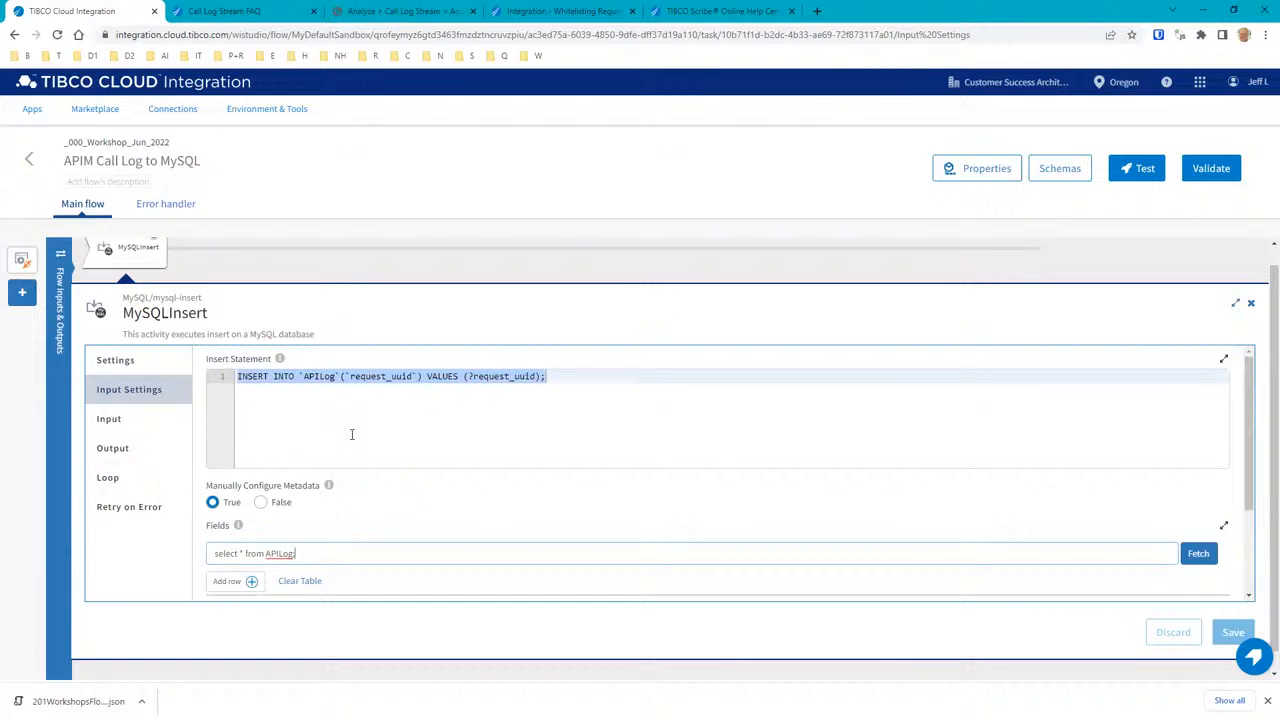
scroll(352, 434, down, 1)
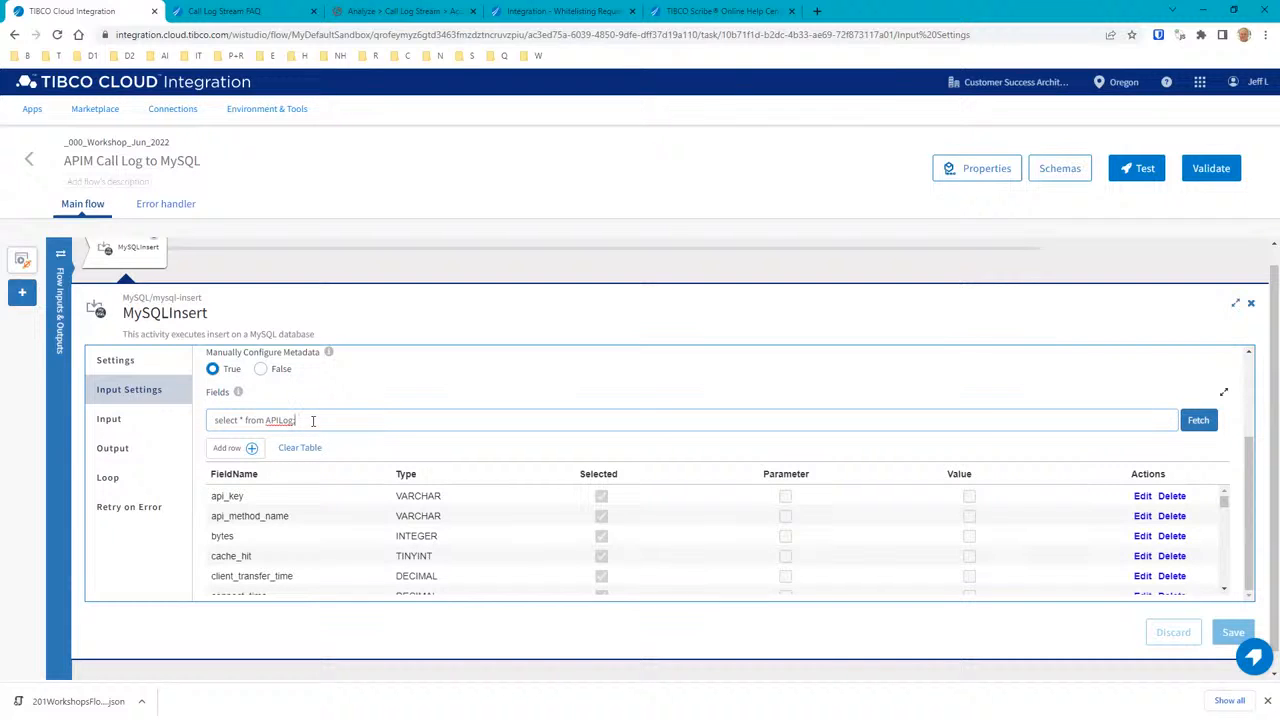
scroll(514, 443, up, 3)
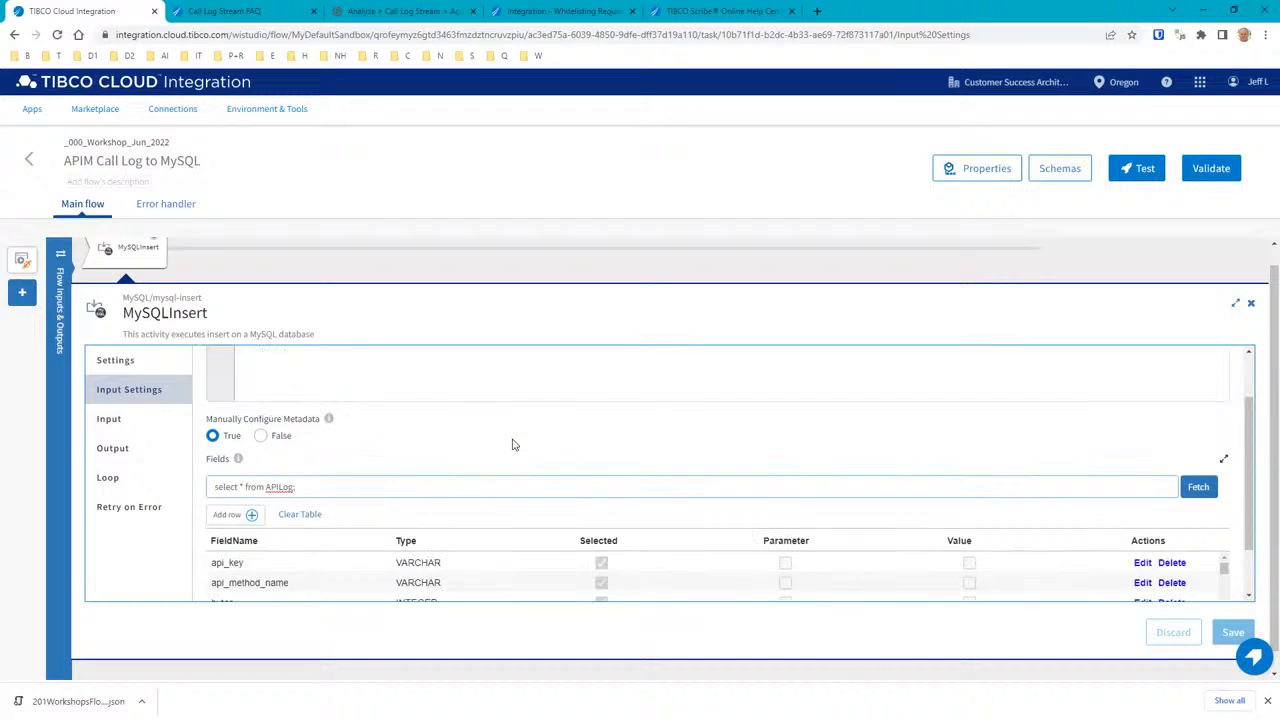
click(563, 395)
Examine the APILog fields table and inspect the request_uuid row's Selected, Parameter and Value options, cancelling the row edit.
scroll(620, 477, down, 3)
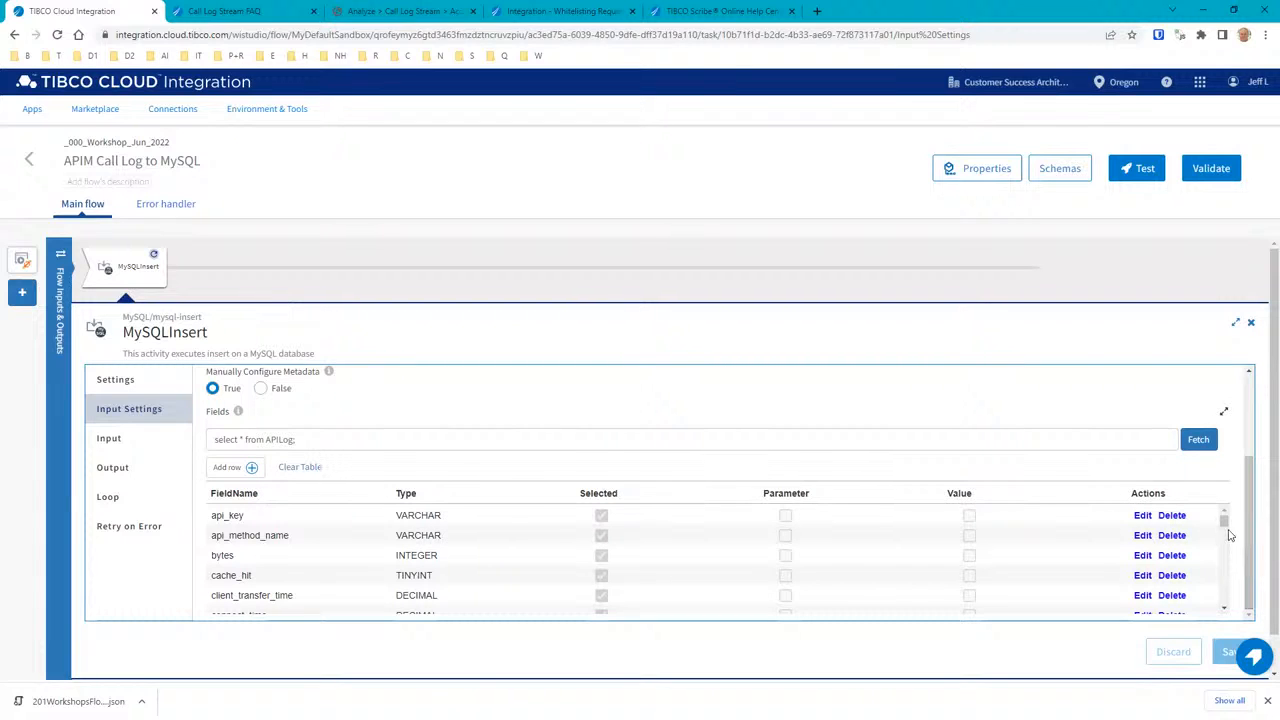
drag(1223, 518, 1224, 525)
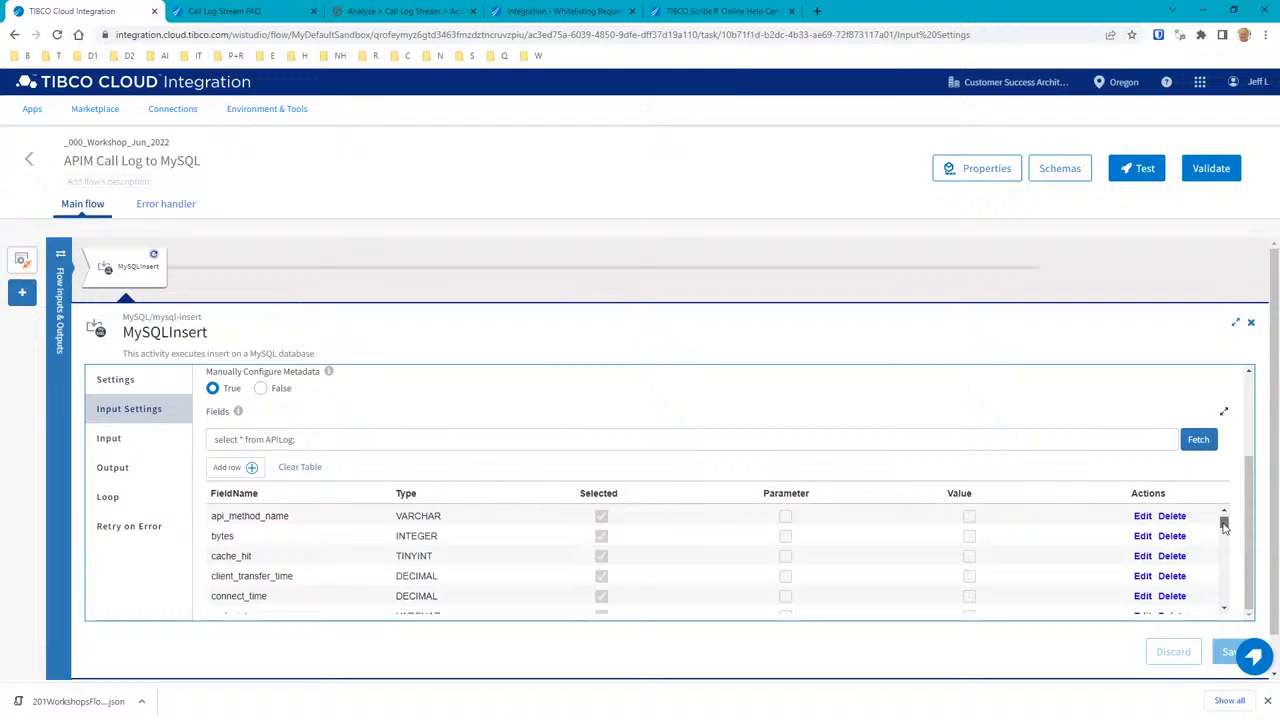
scroll(680, 430, up, 2)
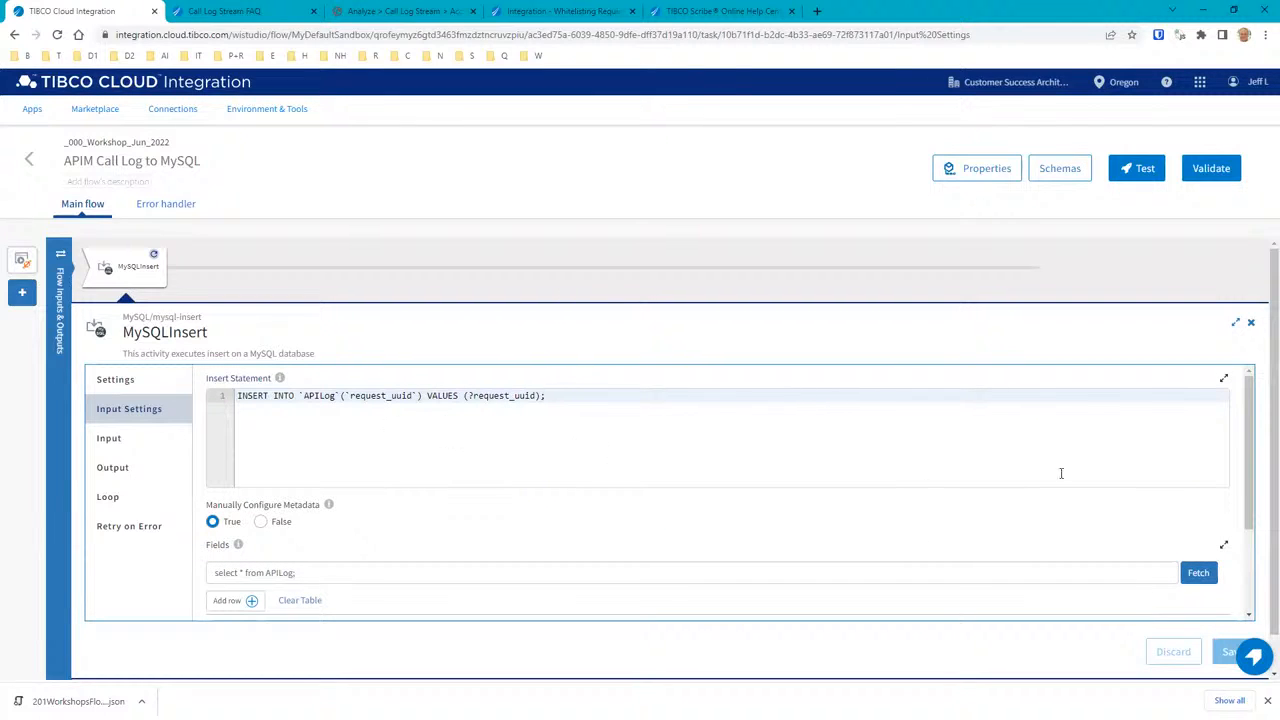
scroll(1240, 510, down, 3)
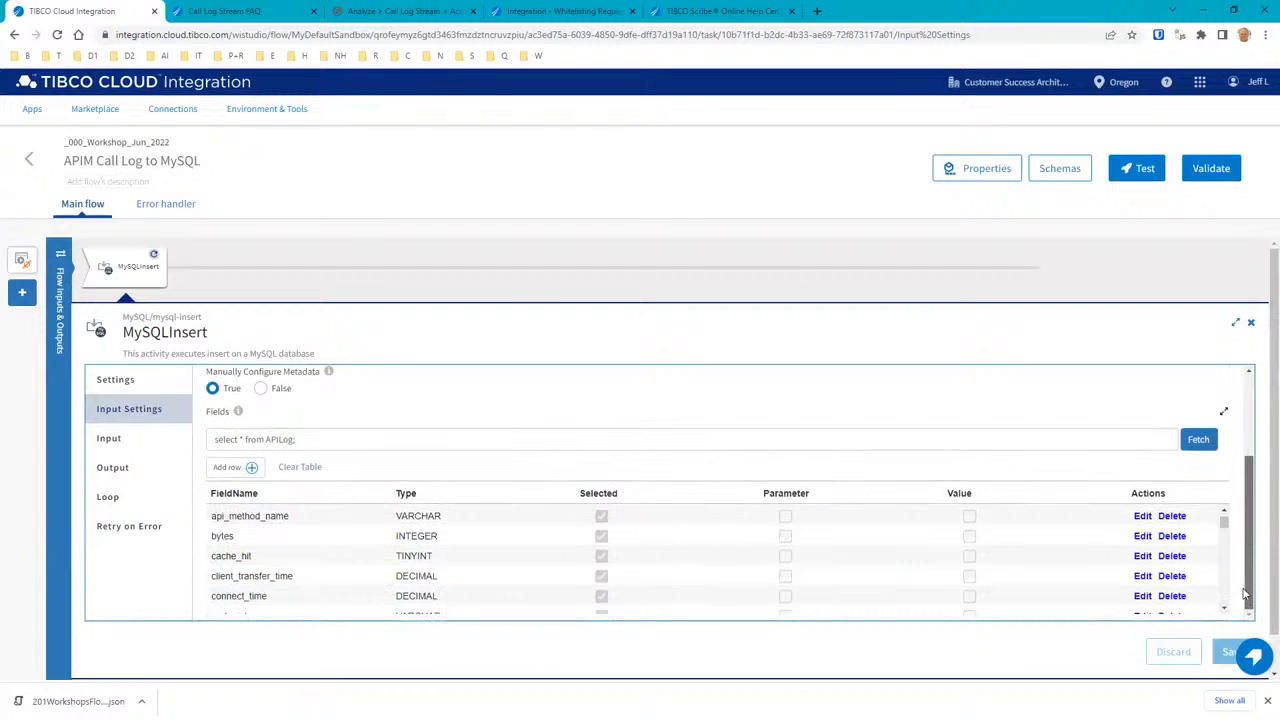
drag(1224, 524, 1222, 572)
click(1145, 566)
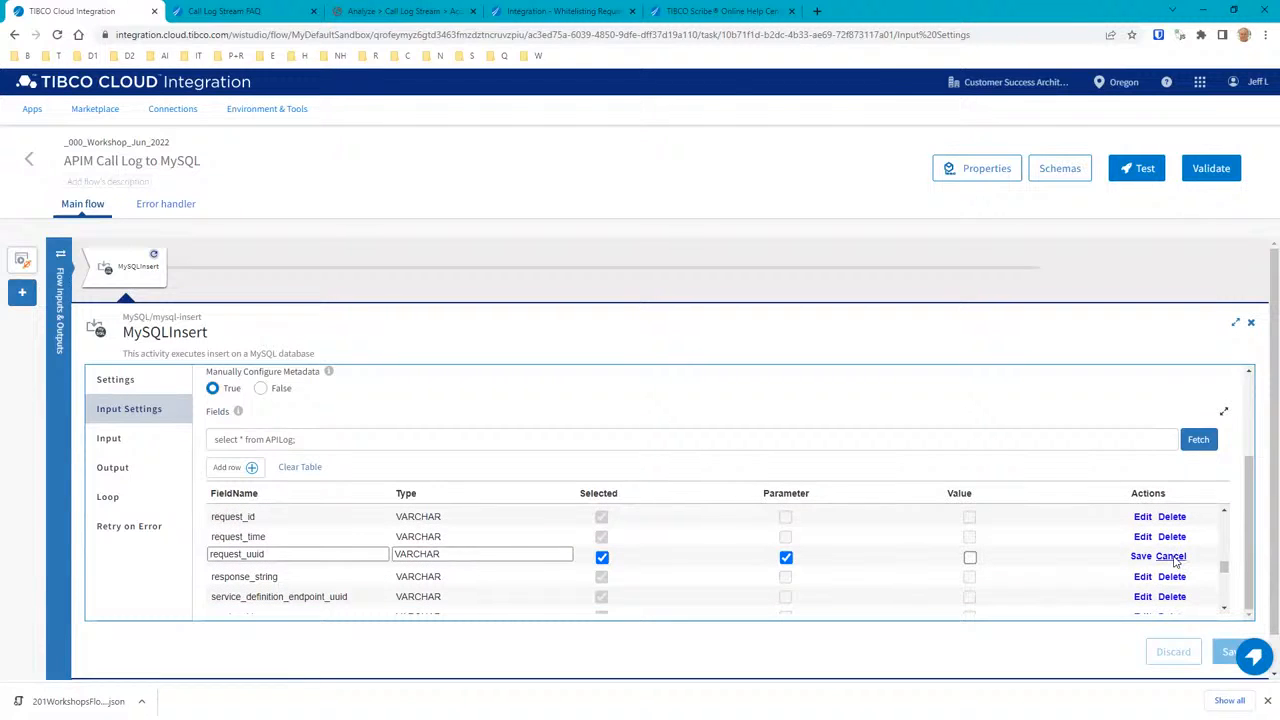
click(1172, 557)
Compare the insert statement's request_uuid column and ?request_uuid value with the request_uuid row's parameter setting in the fields table.
scroll(760, 482, up, 3)
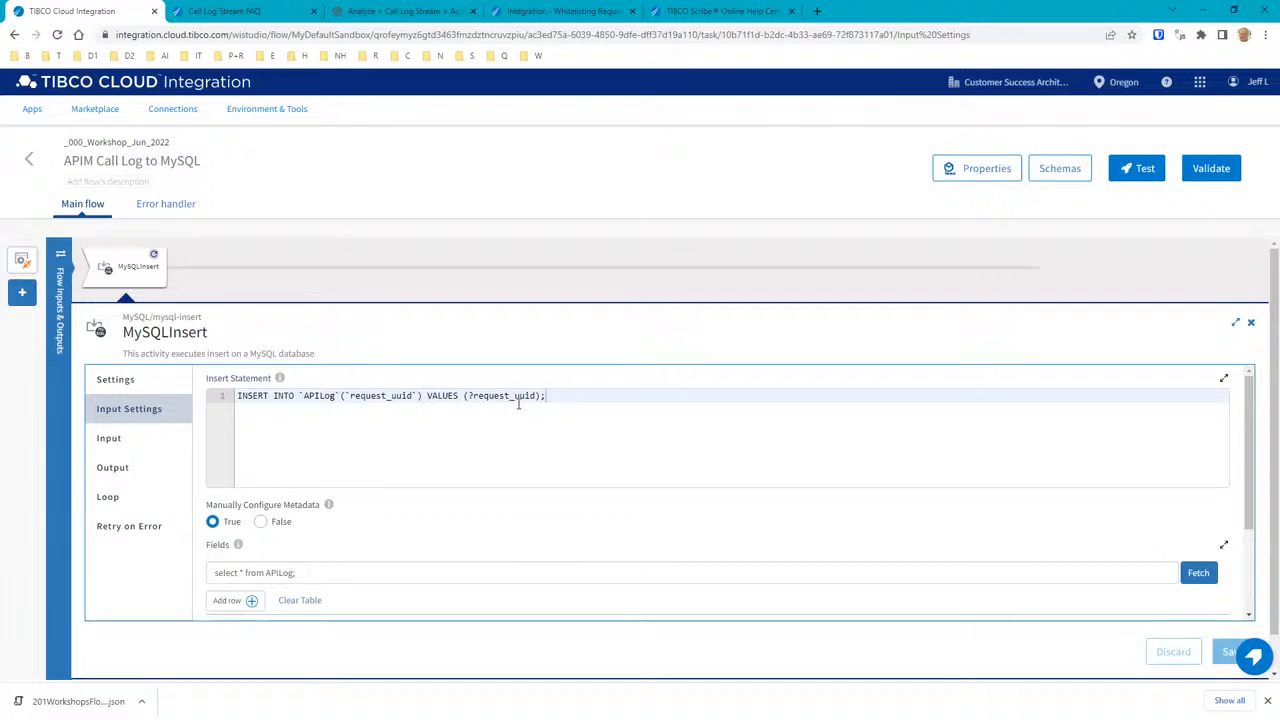
drag(557, 395, 280, 382)
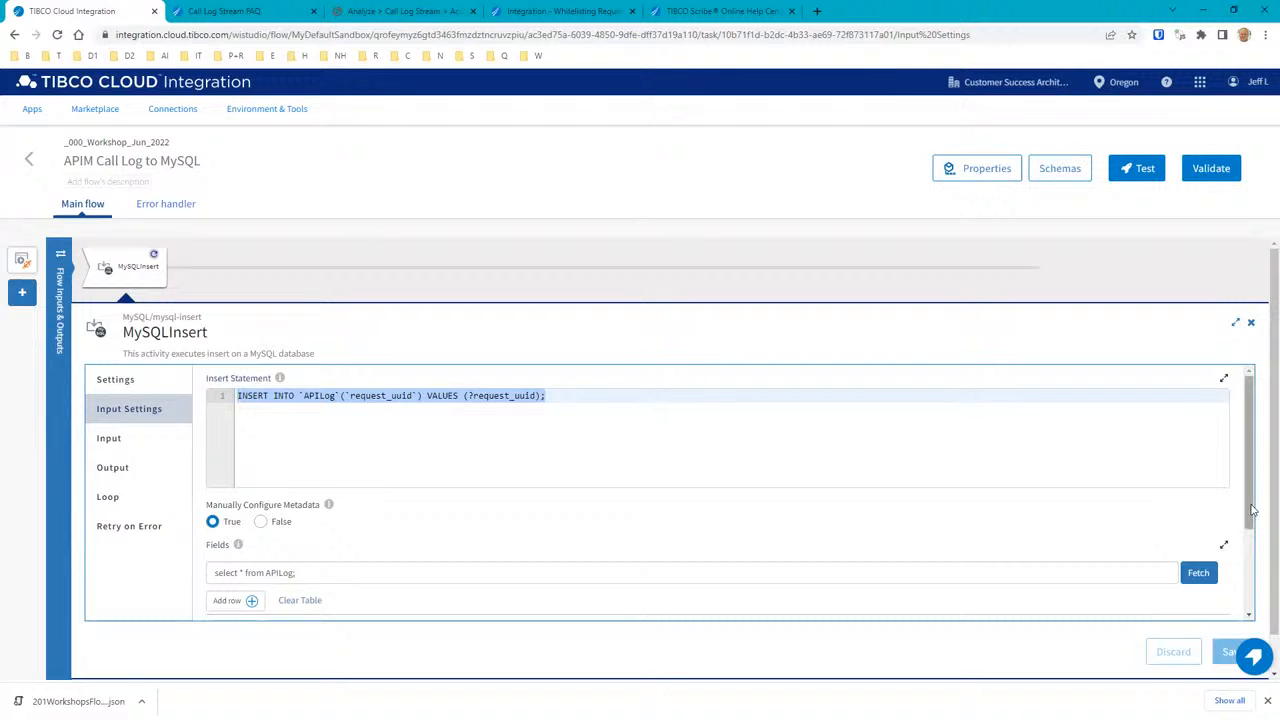
scroll(1249, 527, down, 3)
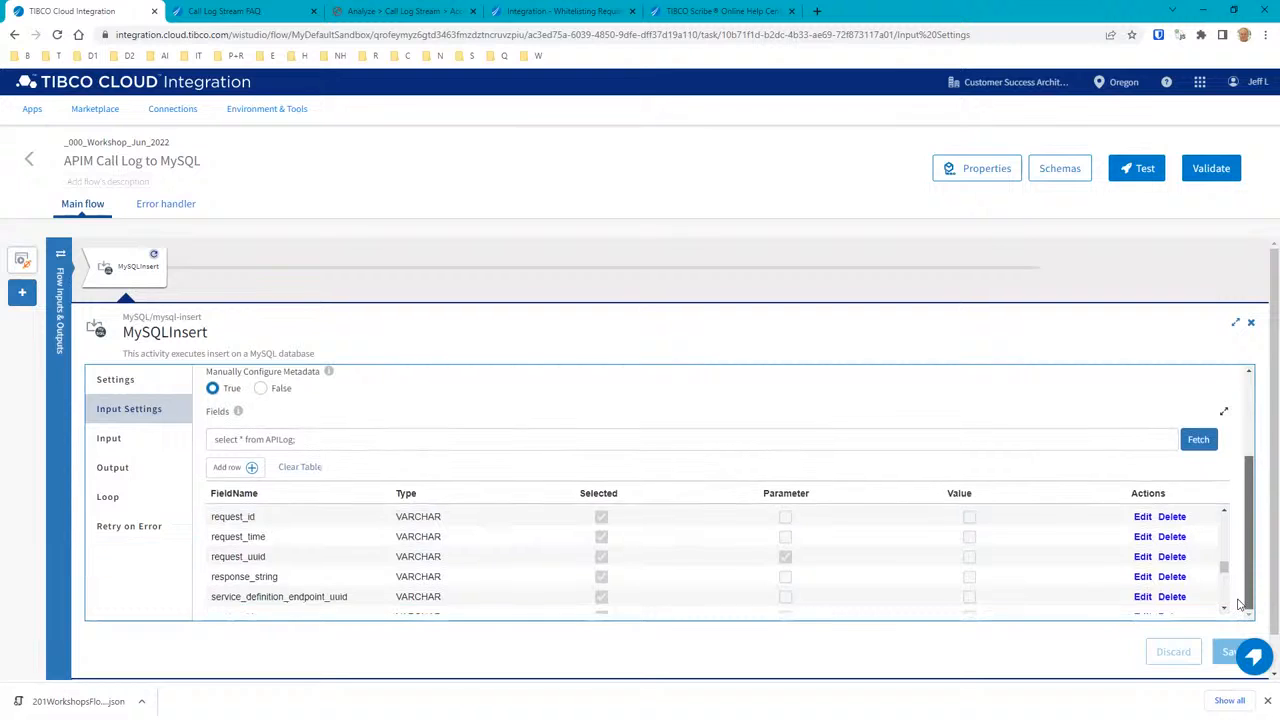
scroll(1247, 522, up, 1)
scroll(1247, 522, up, 1)
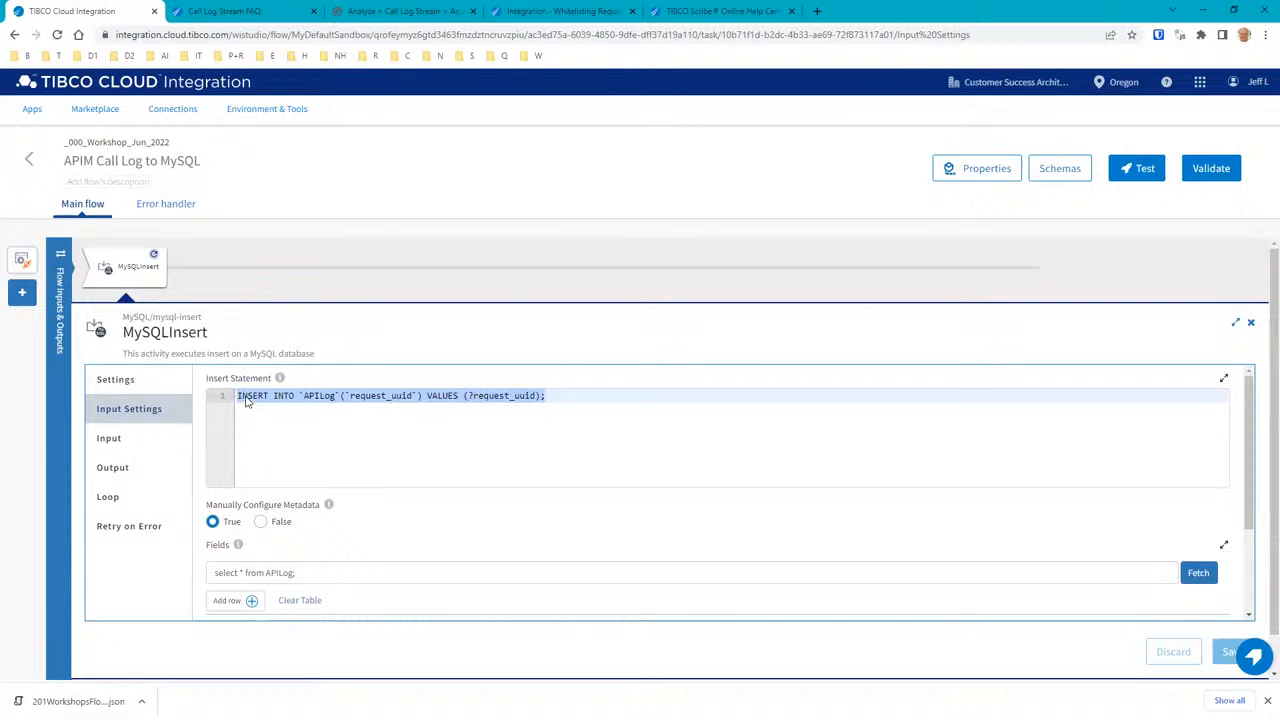
click(350, 397)
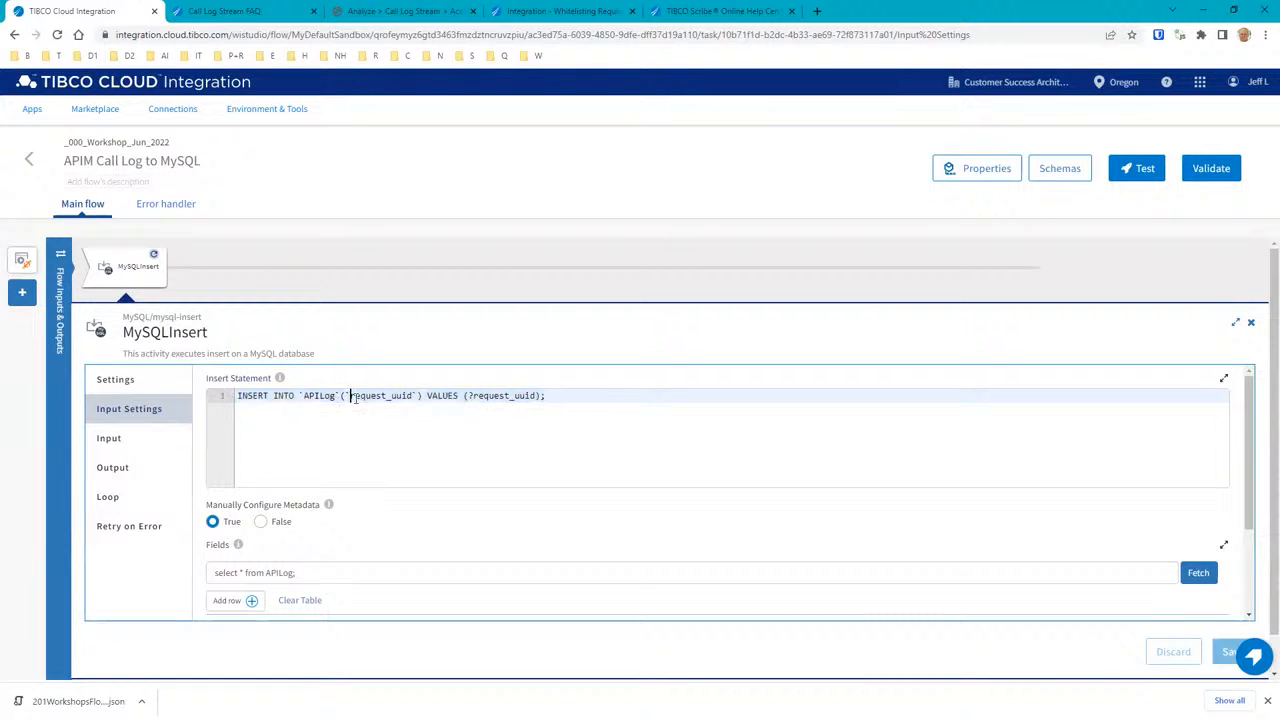
click(566, 397)
click(470, 396)
drag(1247, 484, 1226, 568)
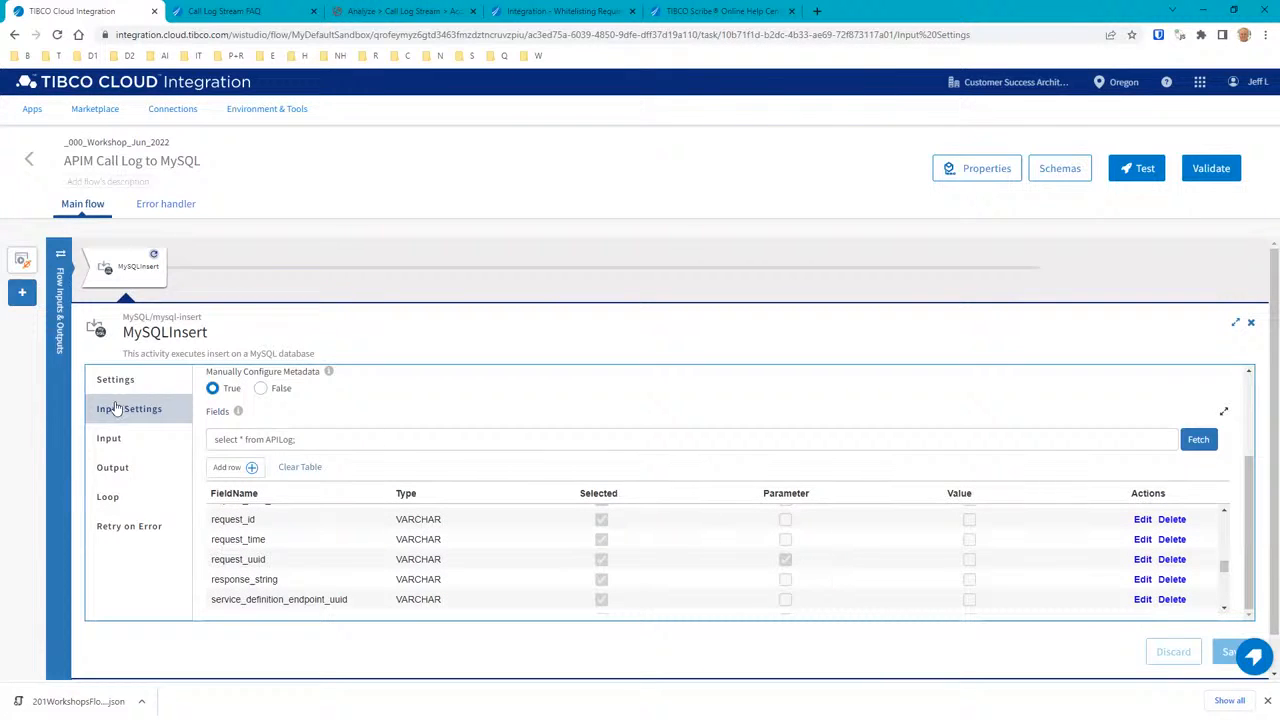
Examine the MySQLInsert input mapping, expanding the $iteration value to find the upstream field linked to the activity's parameters.
click(114, 439)
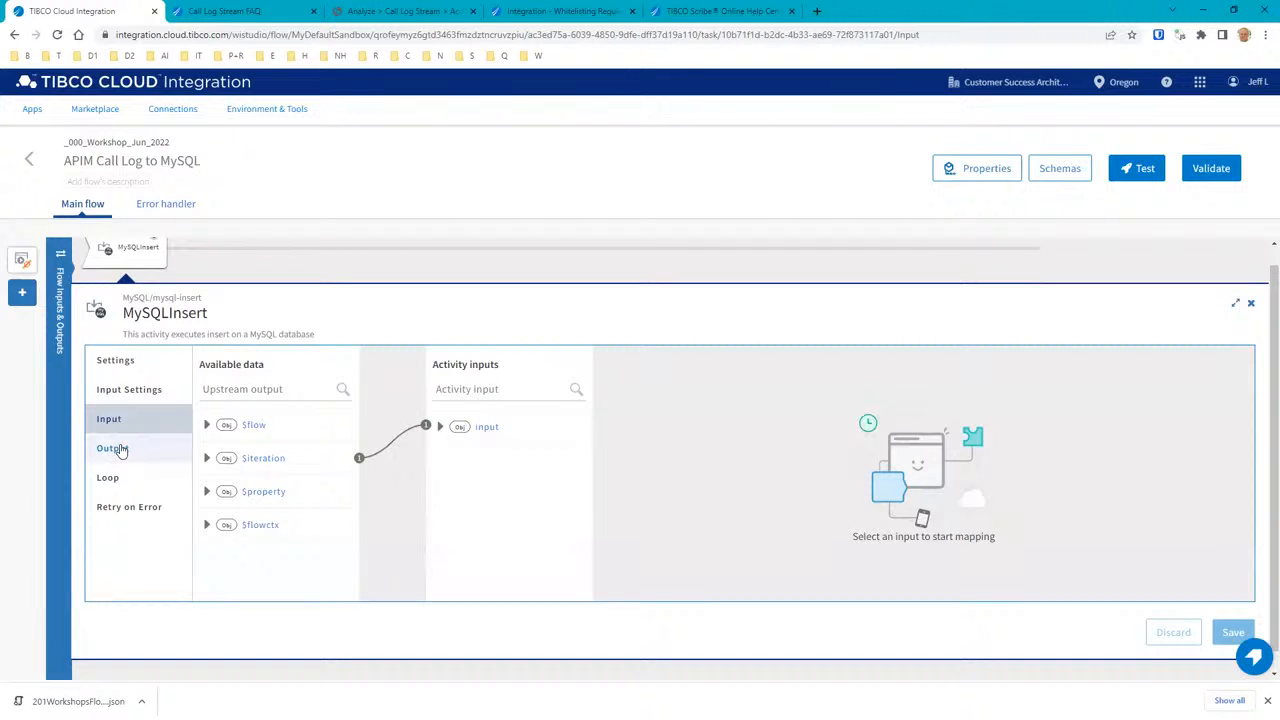
click(207, 458)
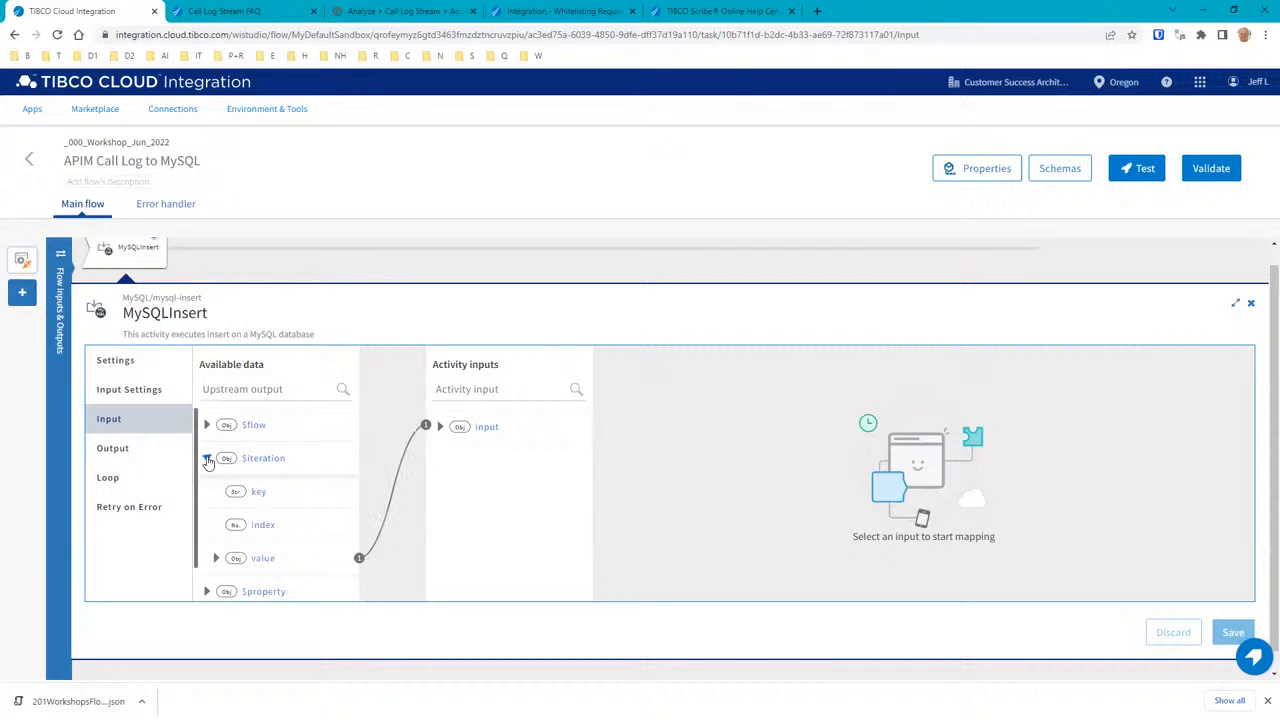
click(441, 427)
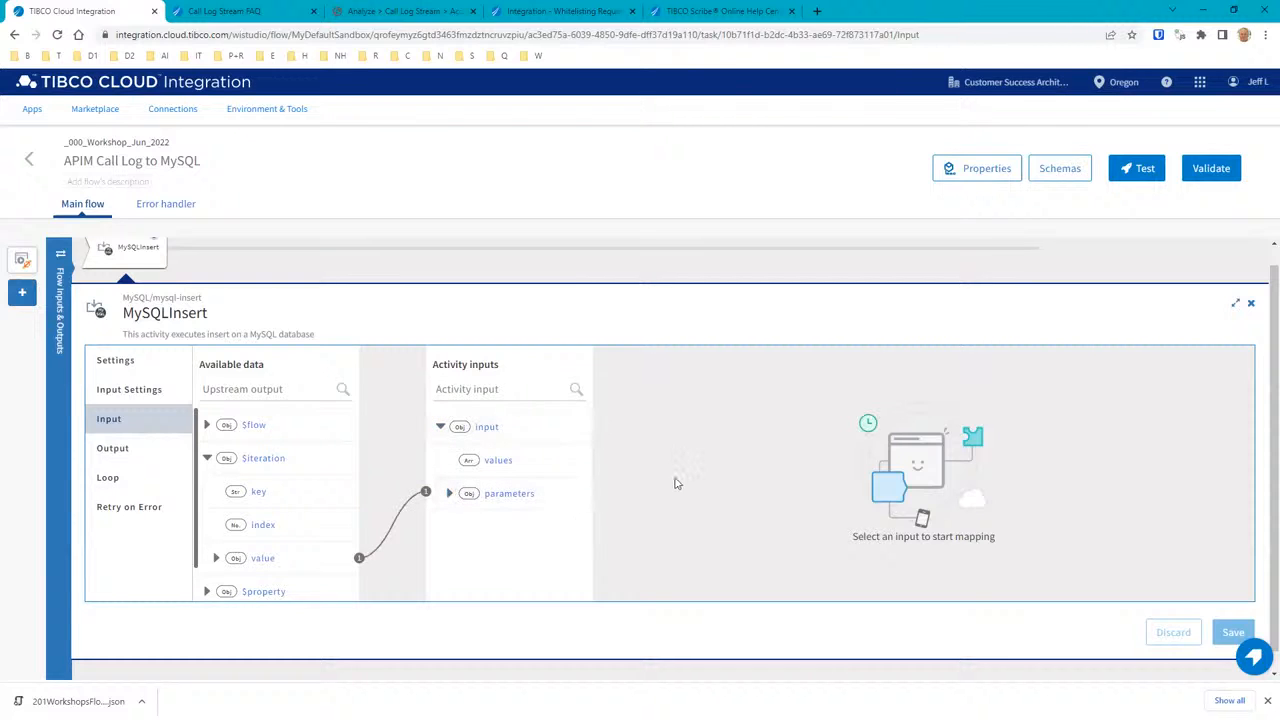
scroll(675, 483, down, 1)
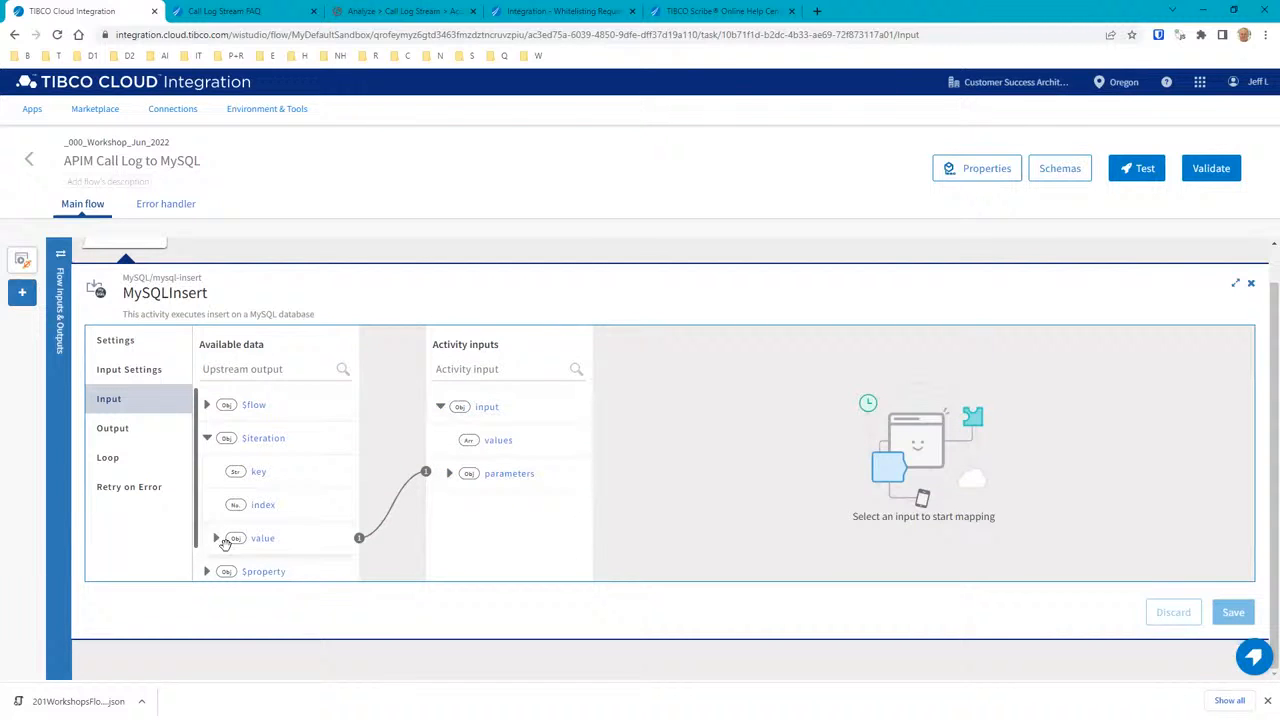
click(211, 540)
scroll(286, 500, down, 5)
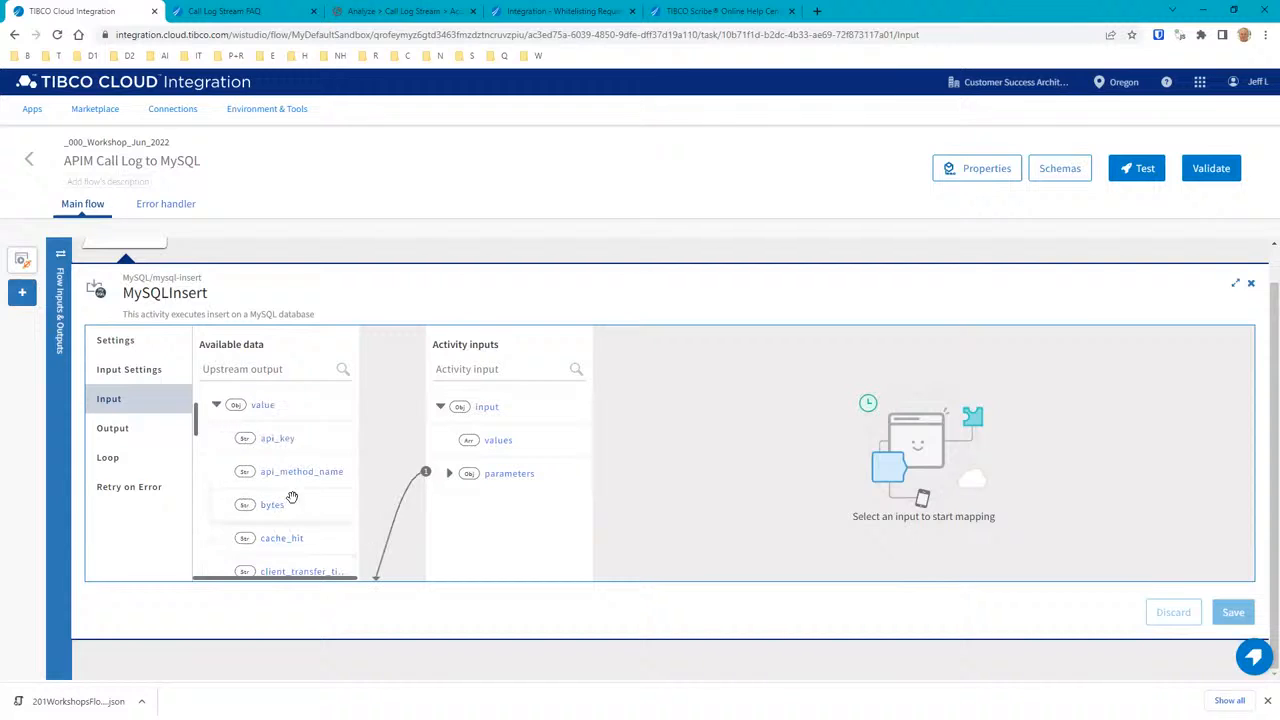
scroll(296, 492, up, 4)
scroll(291, 440, down, 3)
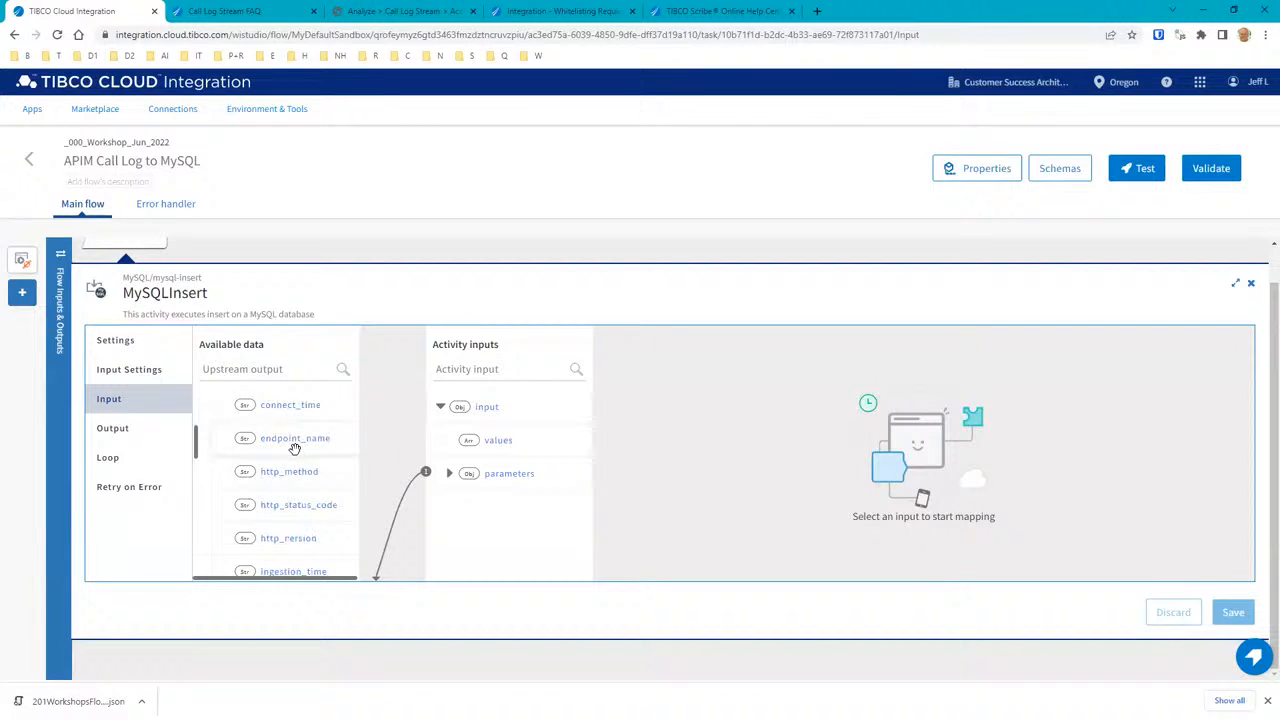
scroll(294, 448, down, 5)
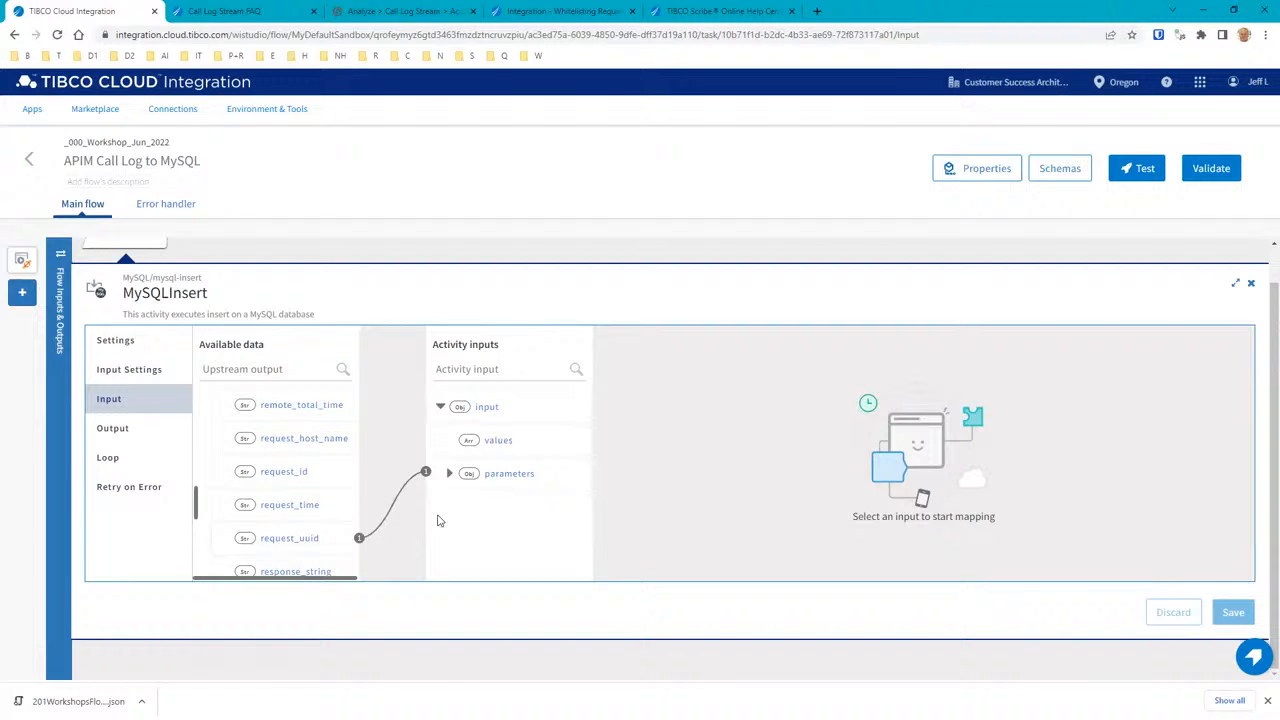
Expand the parameters input to view its request_uuid mapping, and view the fields in the MySQLInsert activity's output.
click(445, 475)
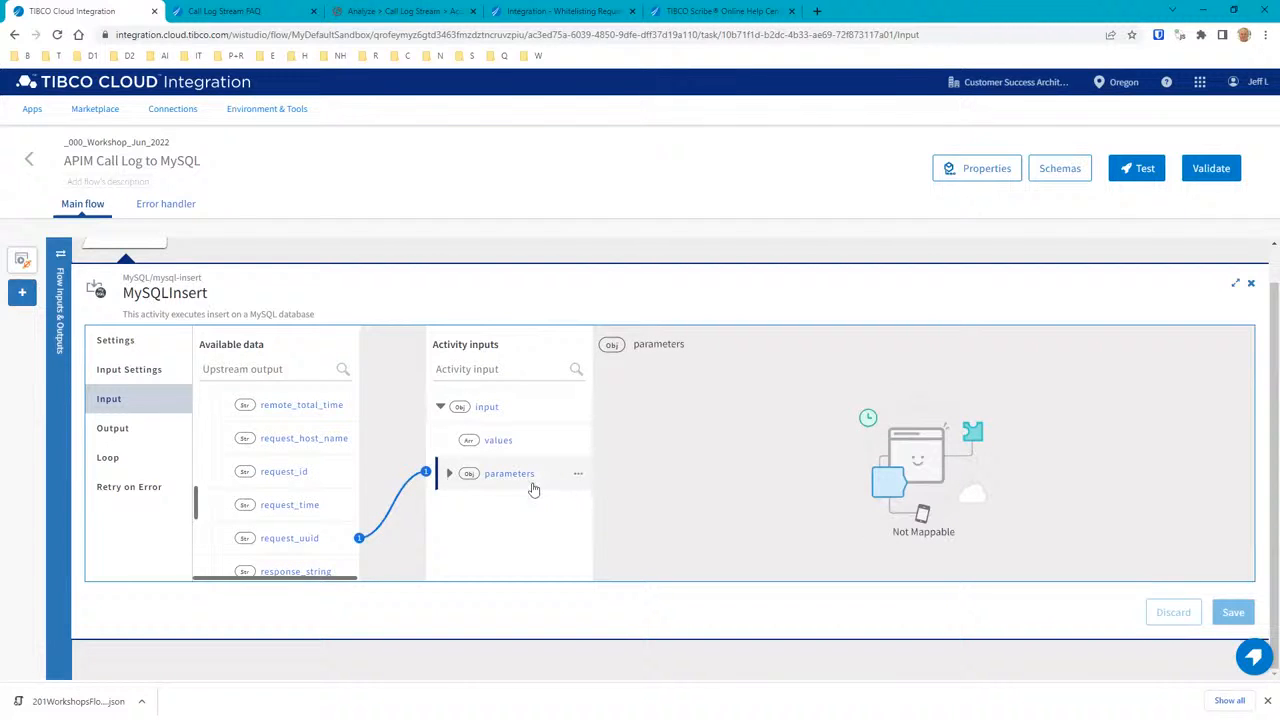
click(447, 475)
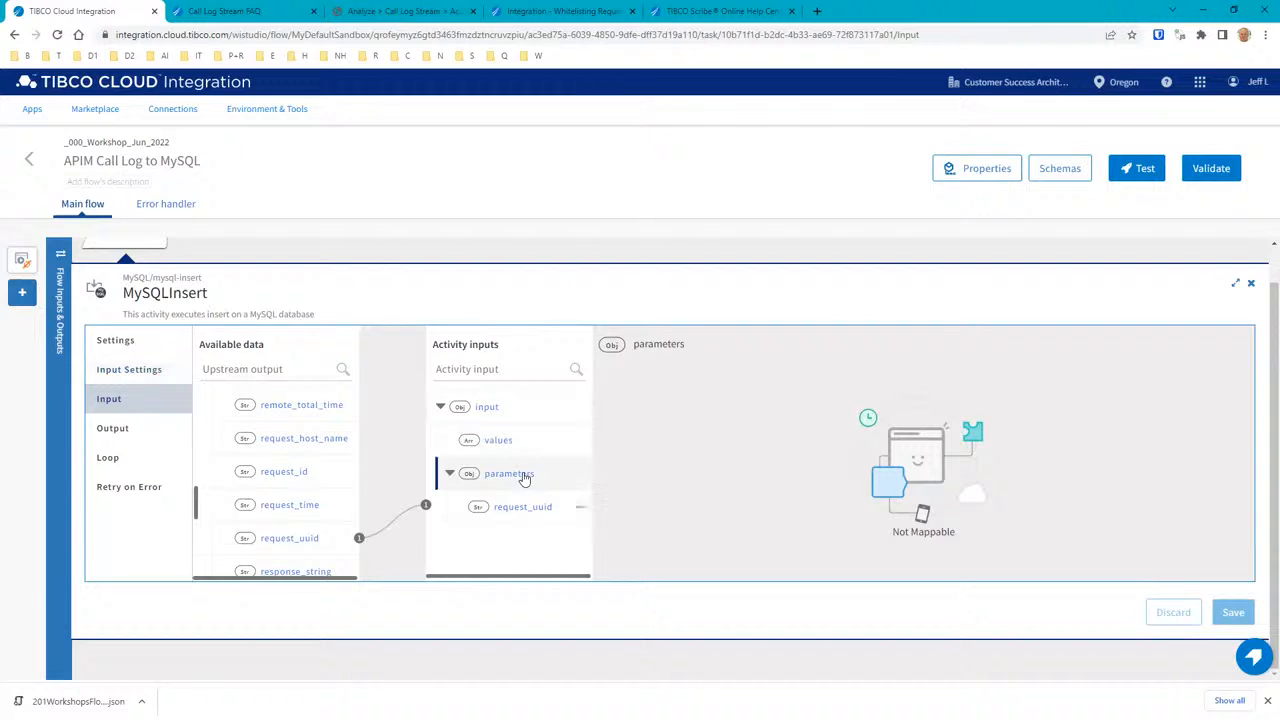
click(118, 429)
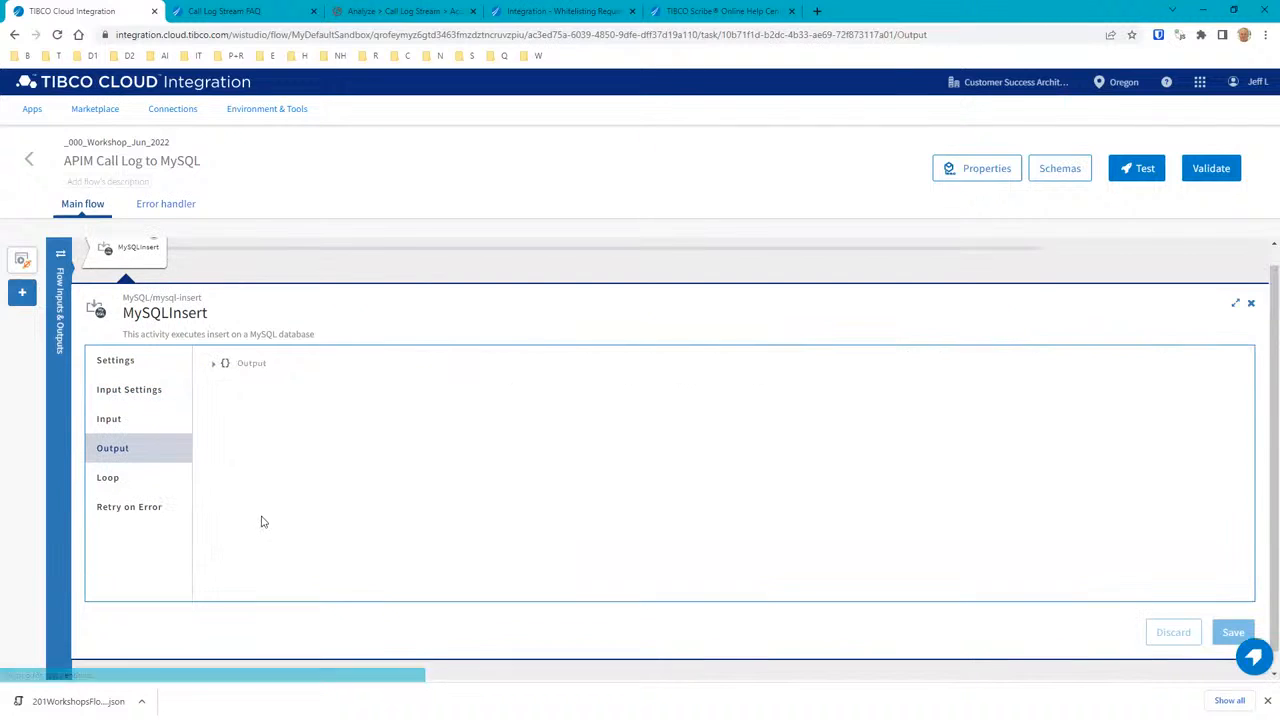
click(213, 364)
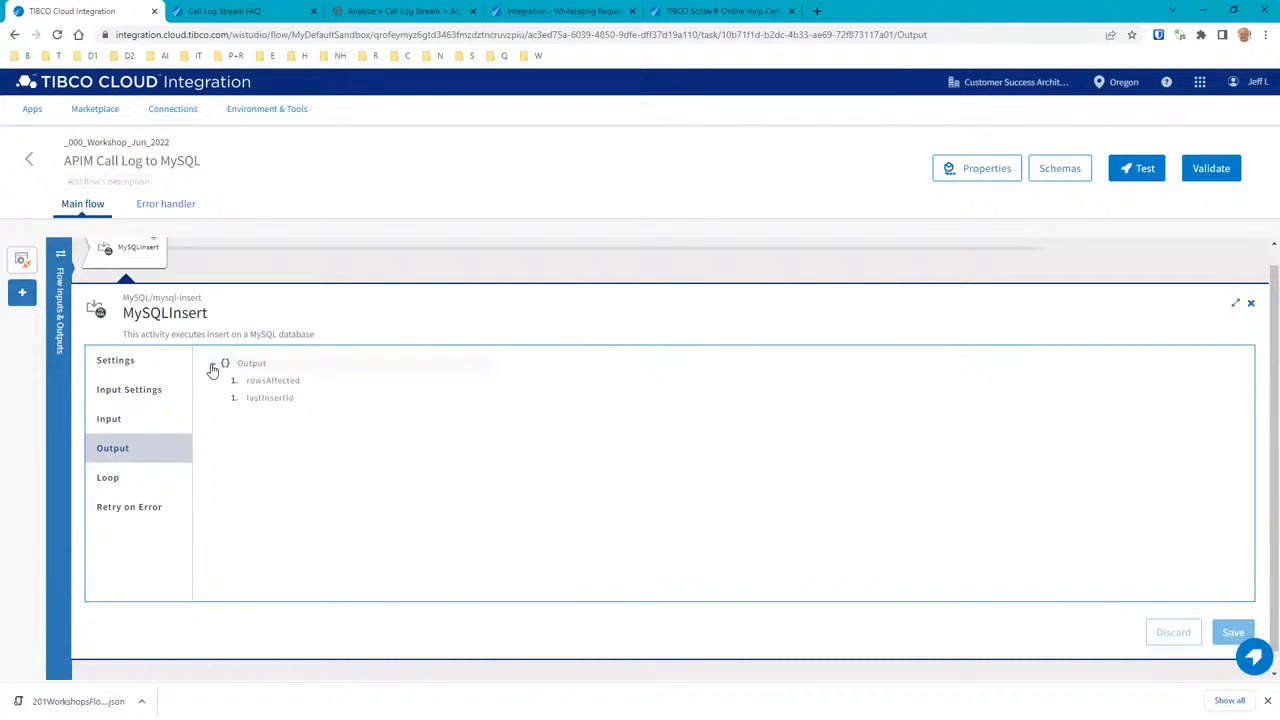
Examine the MySQLInsert activity's Iterate loop settings and iterator value, and close the activity's configuration.
click(213, 366)
click(107, 477)
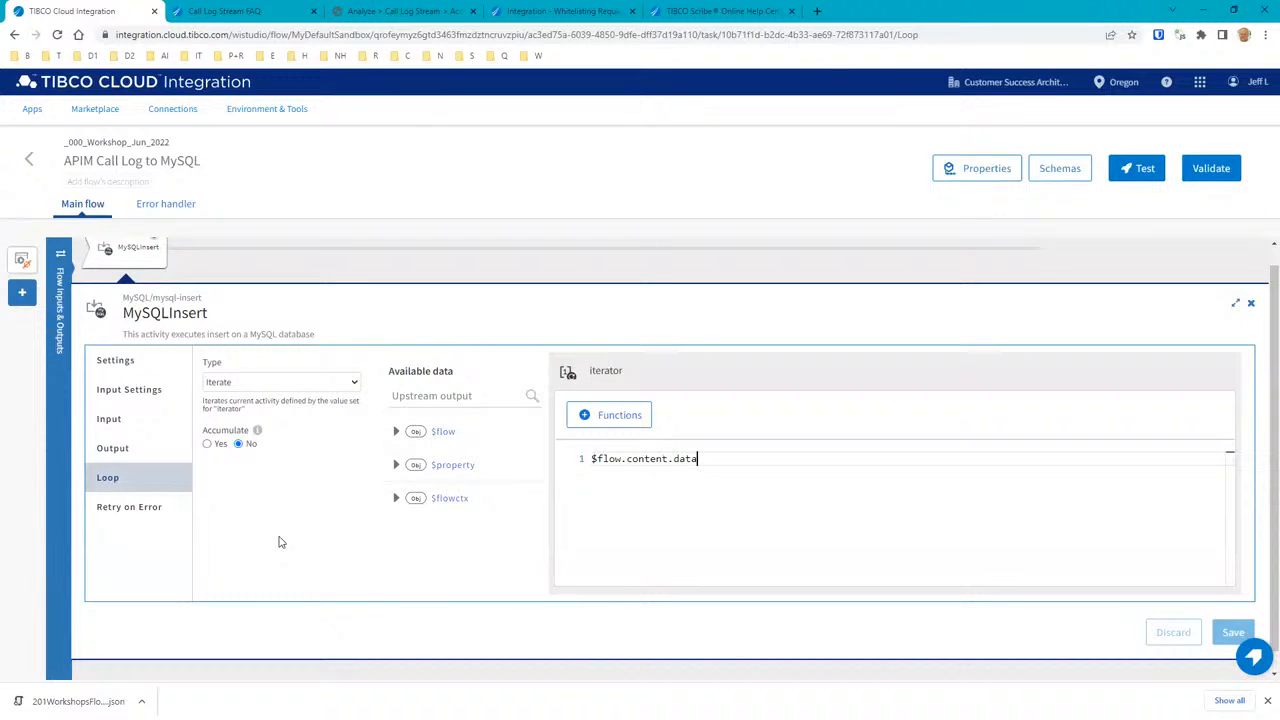
click(1250, 303)
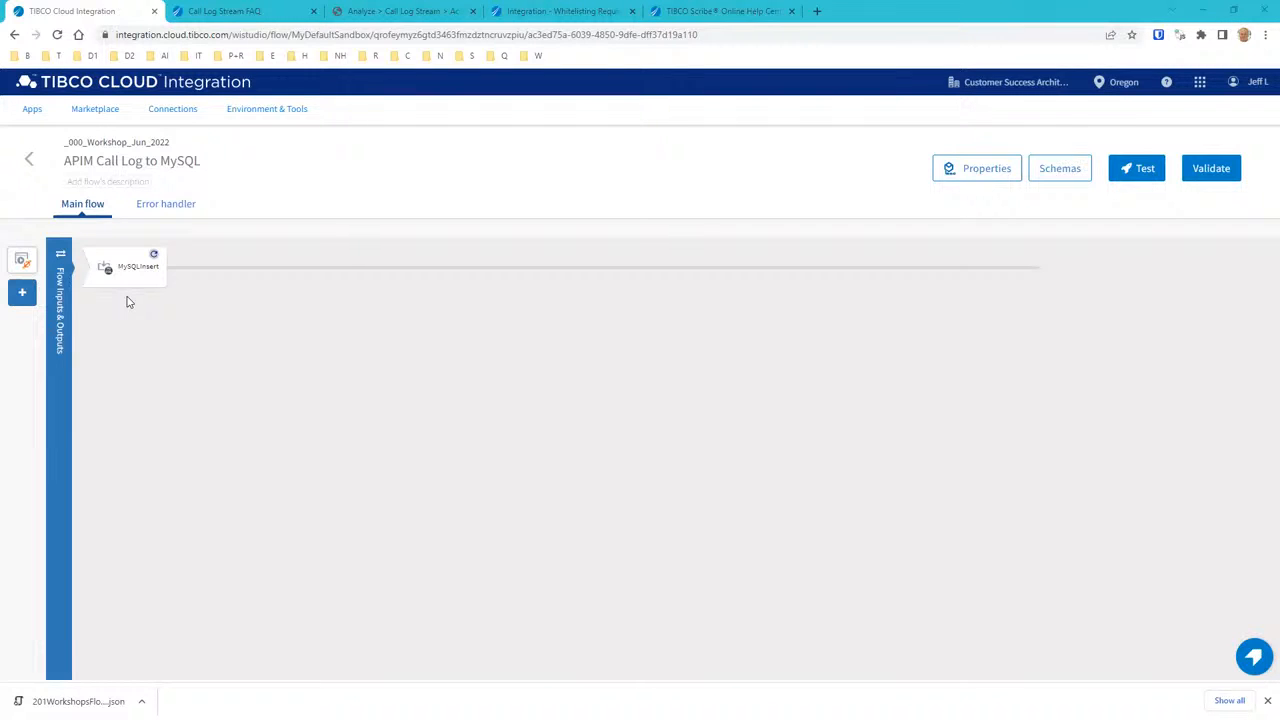
Switch to phpMyAdmin and reload the APILog table repeatedly to check for newly inserted rows.
key(alt+Tab)
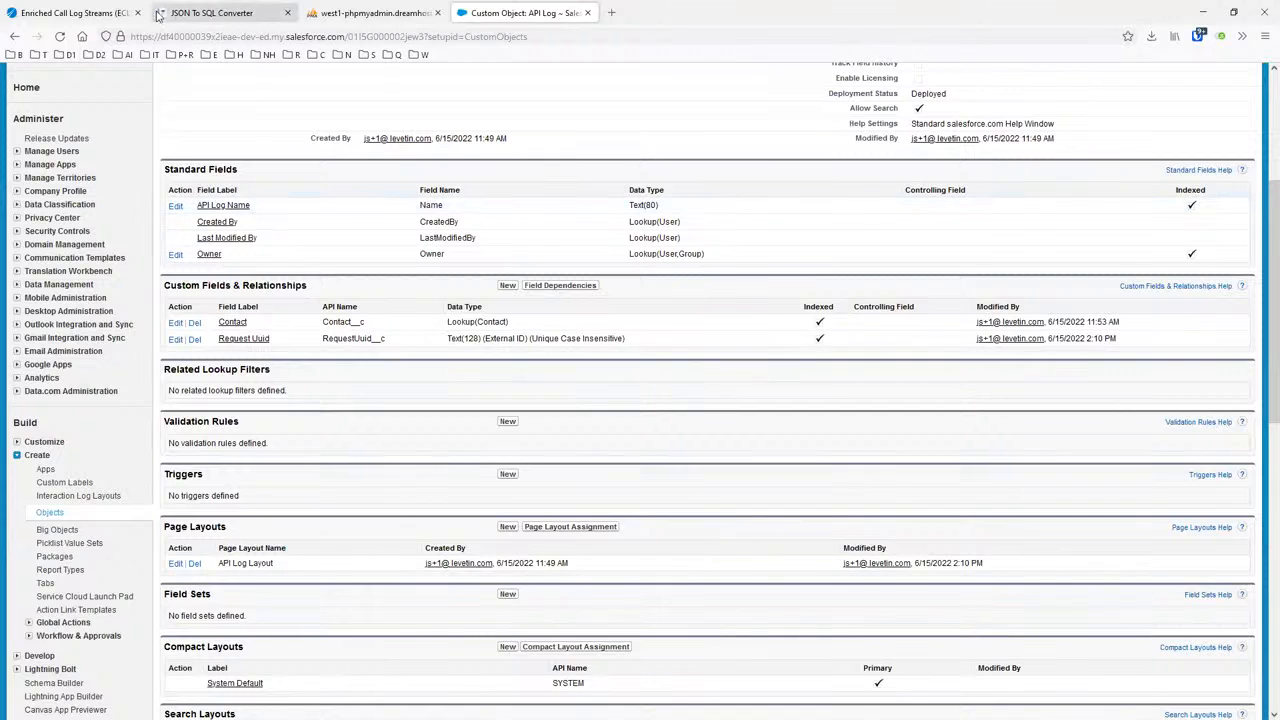
click(354, 16)
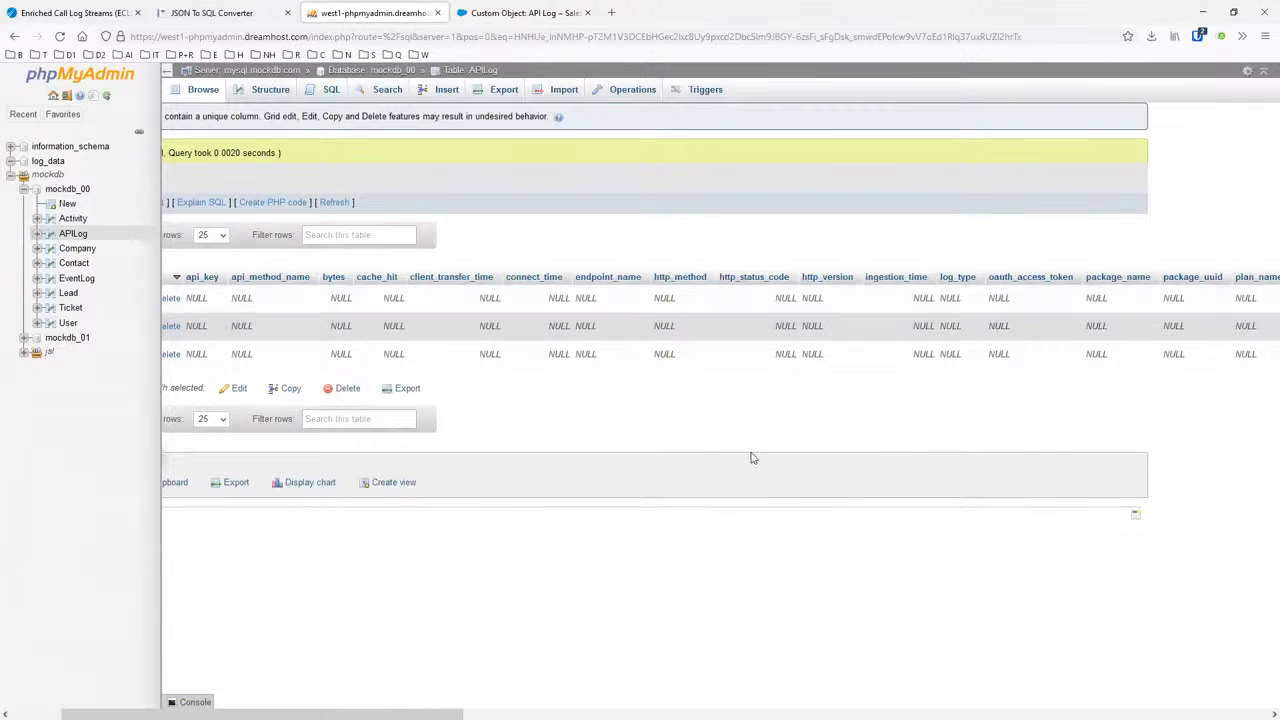
drag(445, 714, 203, 684)
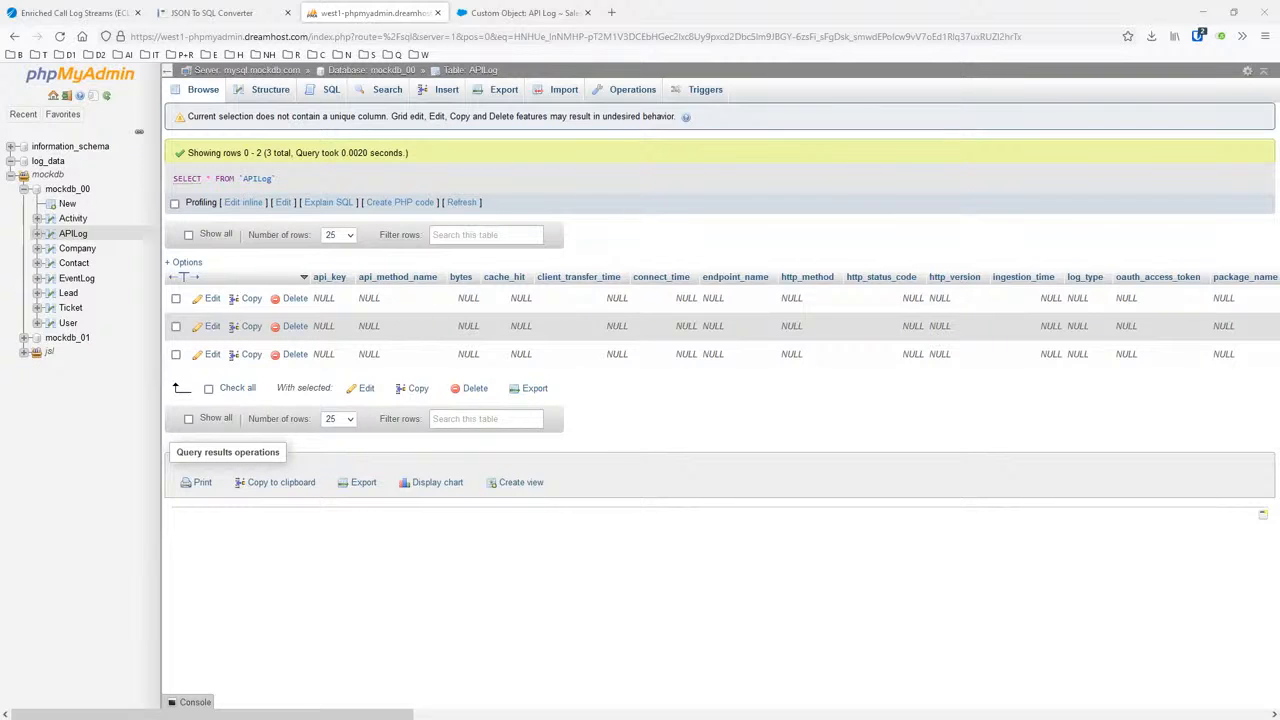
click(72, 236)
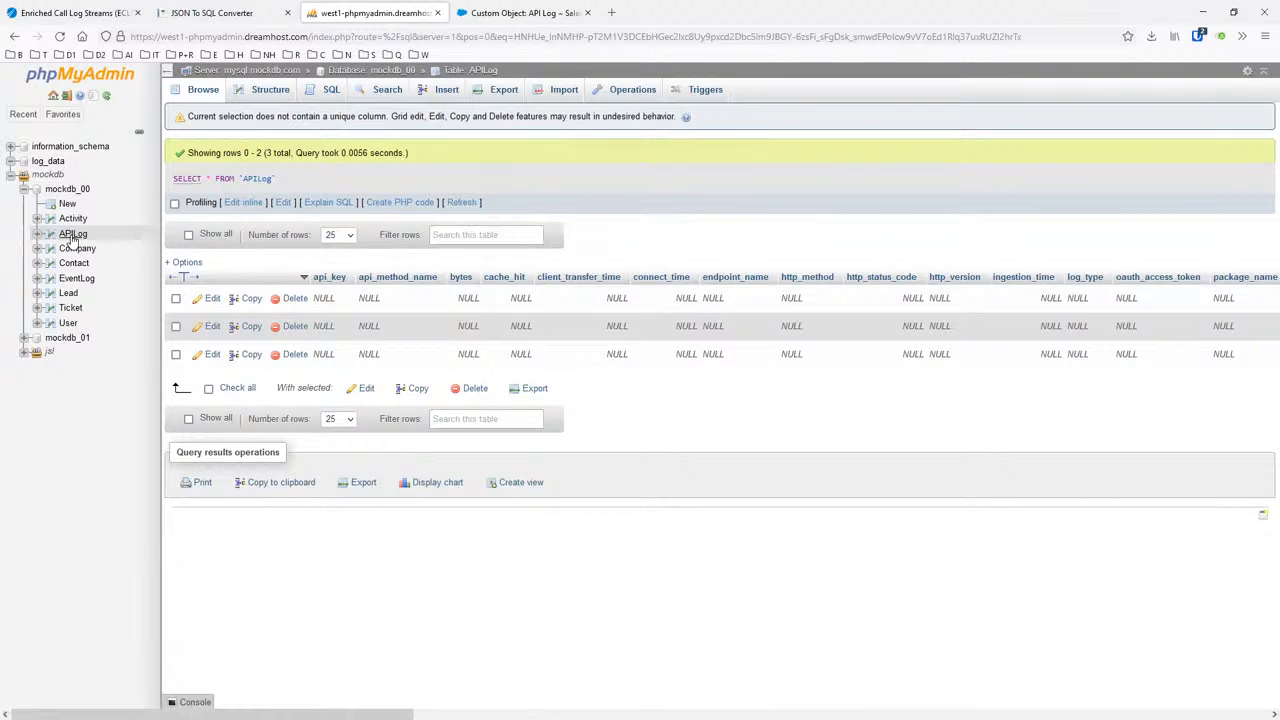
click(72, 236)
click(72, 236)
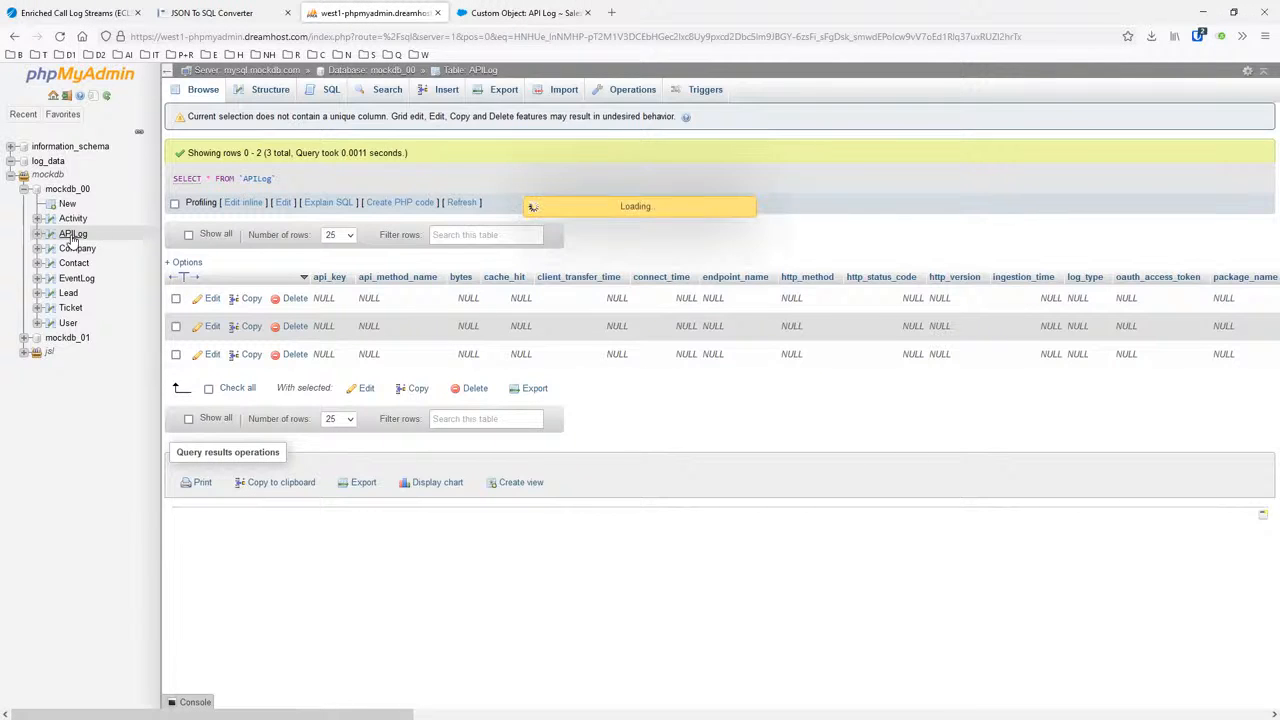
click(72, 236)
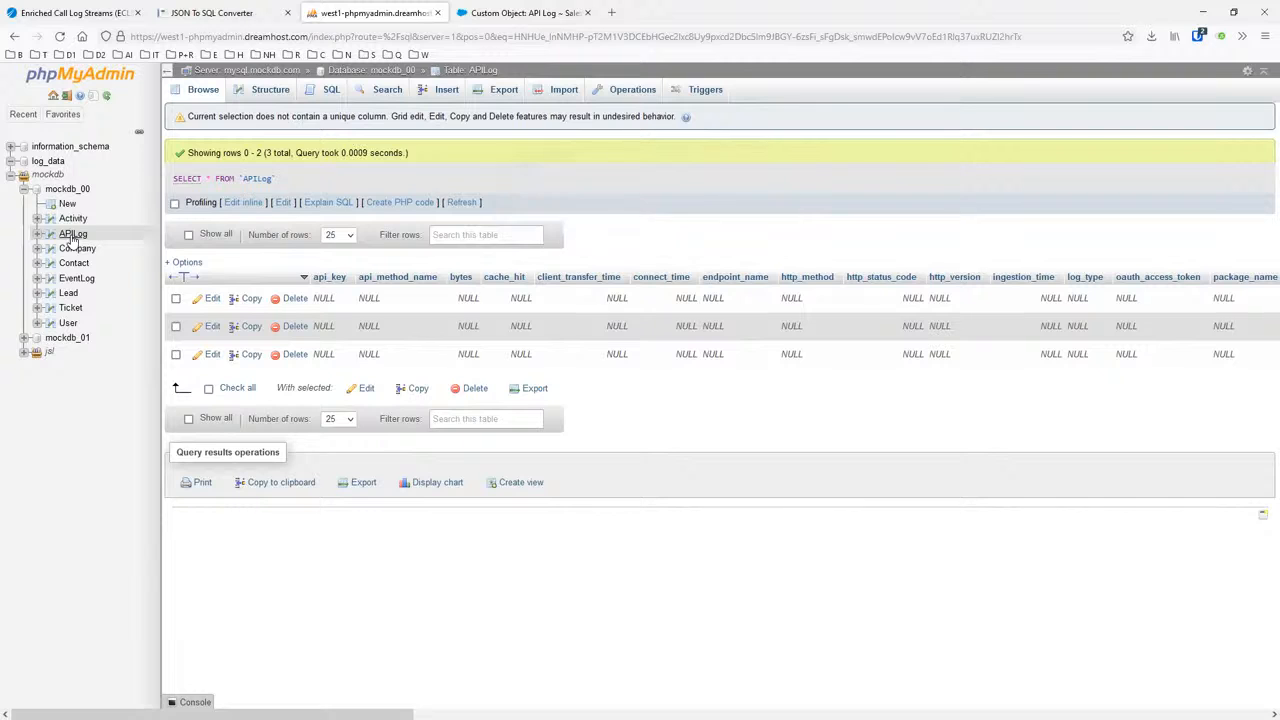
click(72, 236)
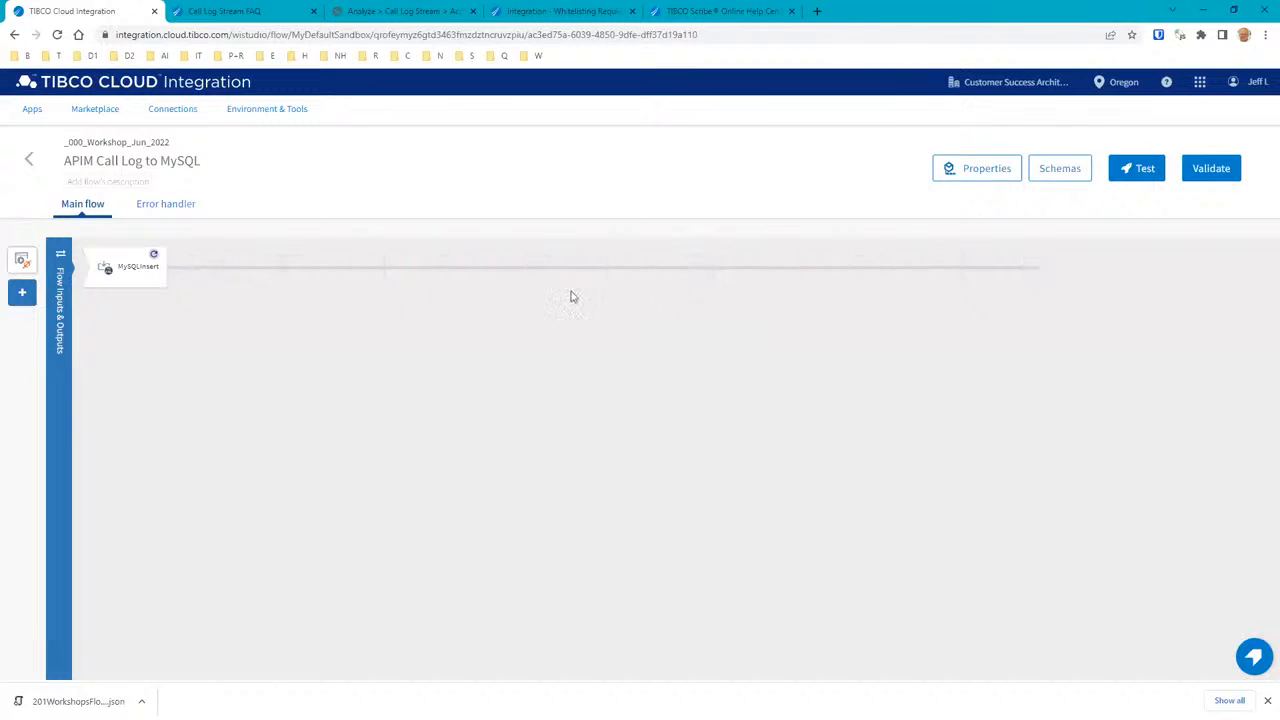
Leave the APIM Call Log to MySQL flow, and reload phpMyAdmin's APILog table to check for incoming log rows.
click(27, 163)
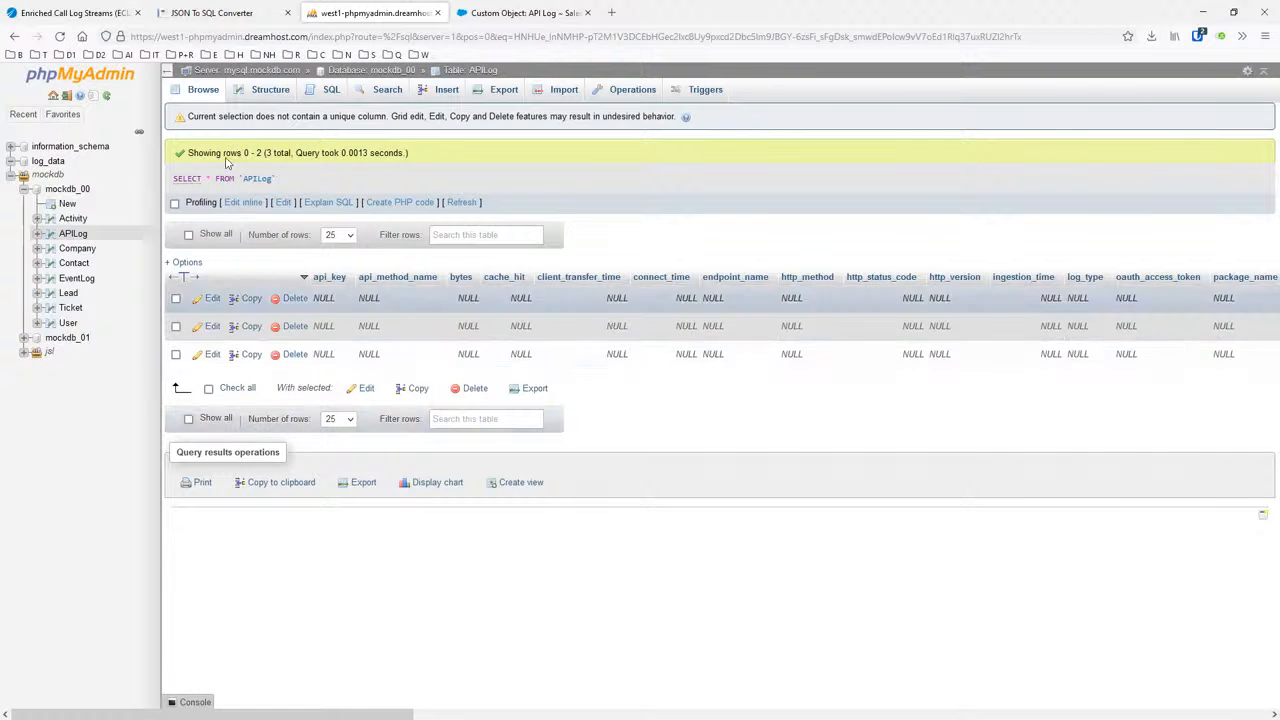
click(72, 236)
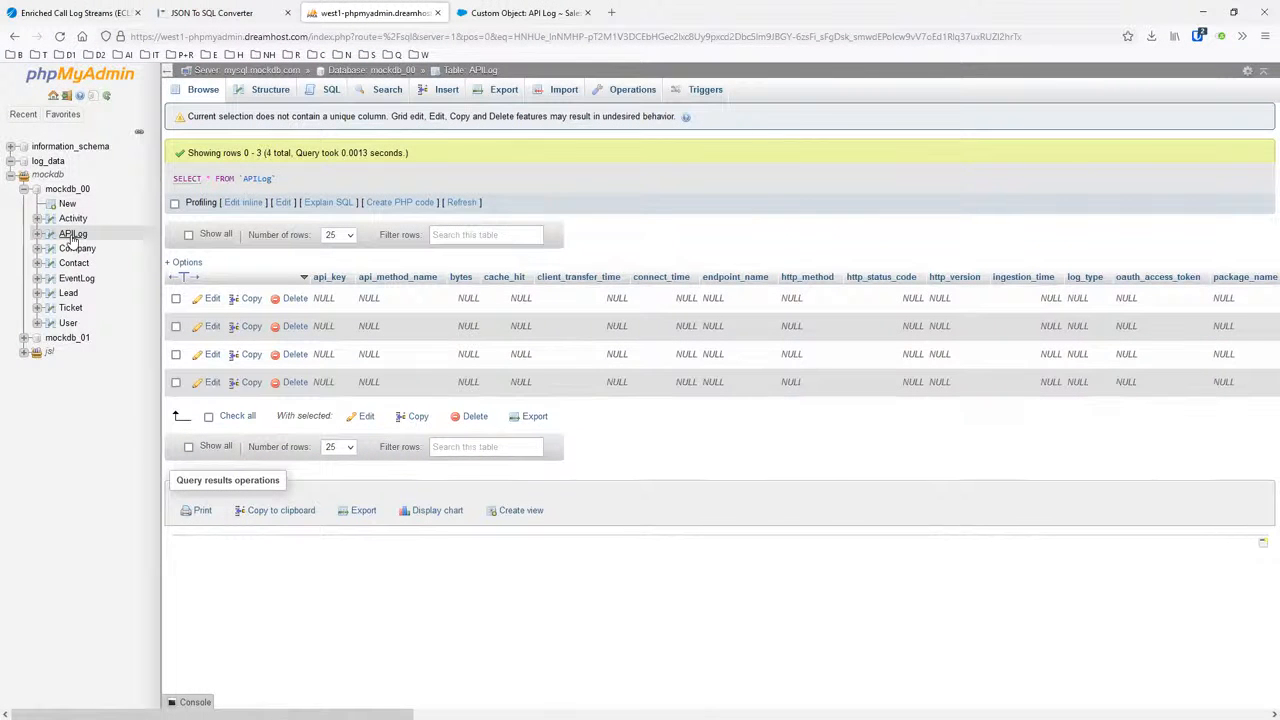
click(78, 234)
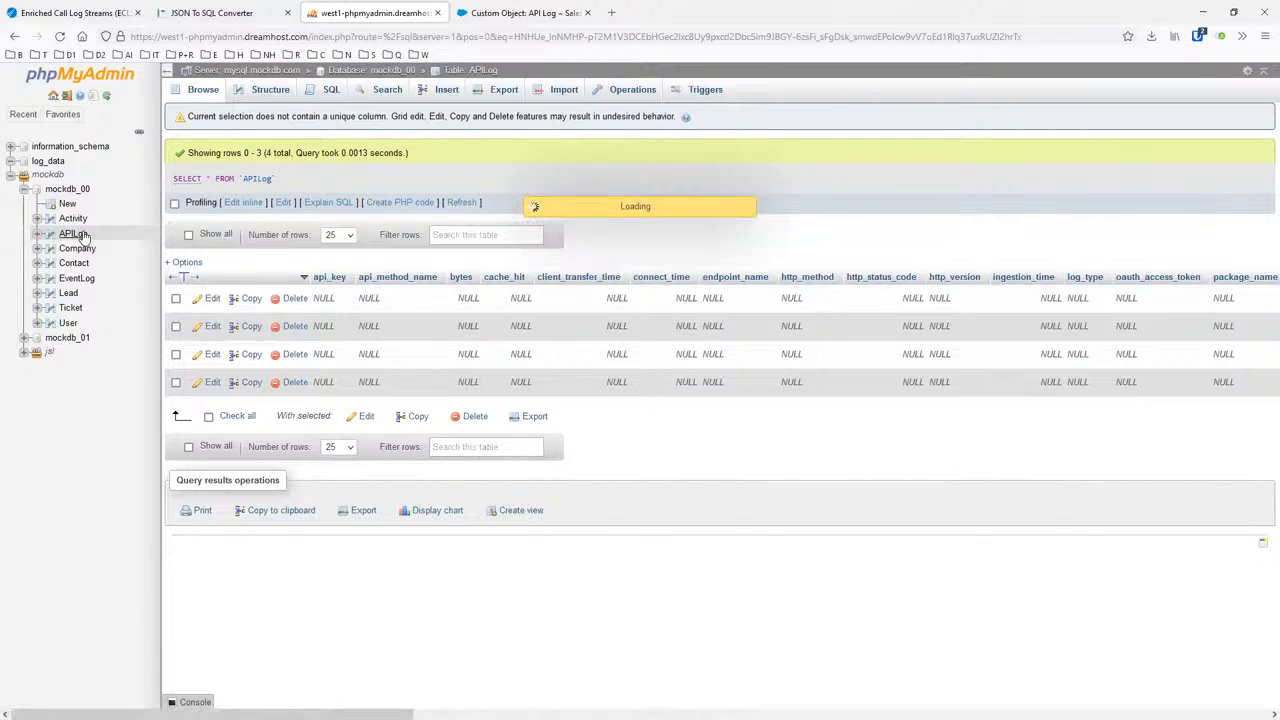
click(78, 236)
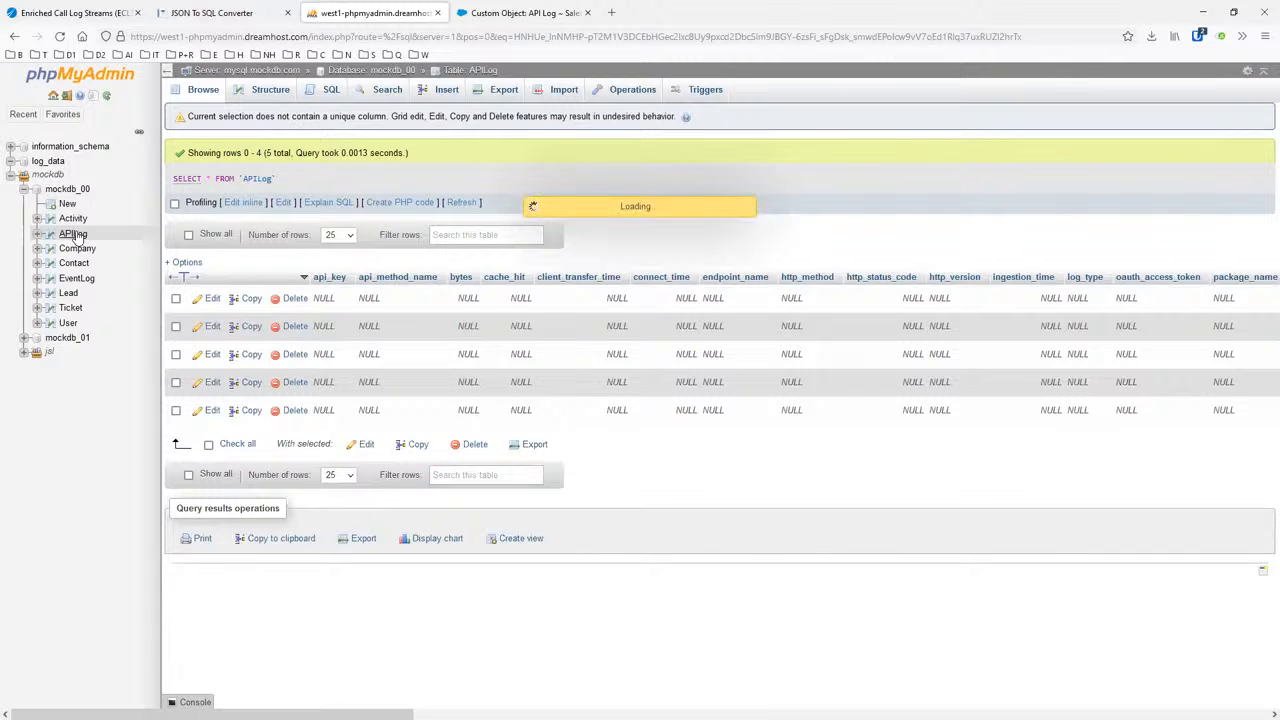
click(78, 236)
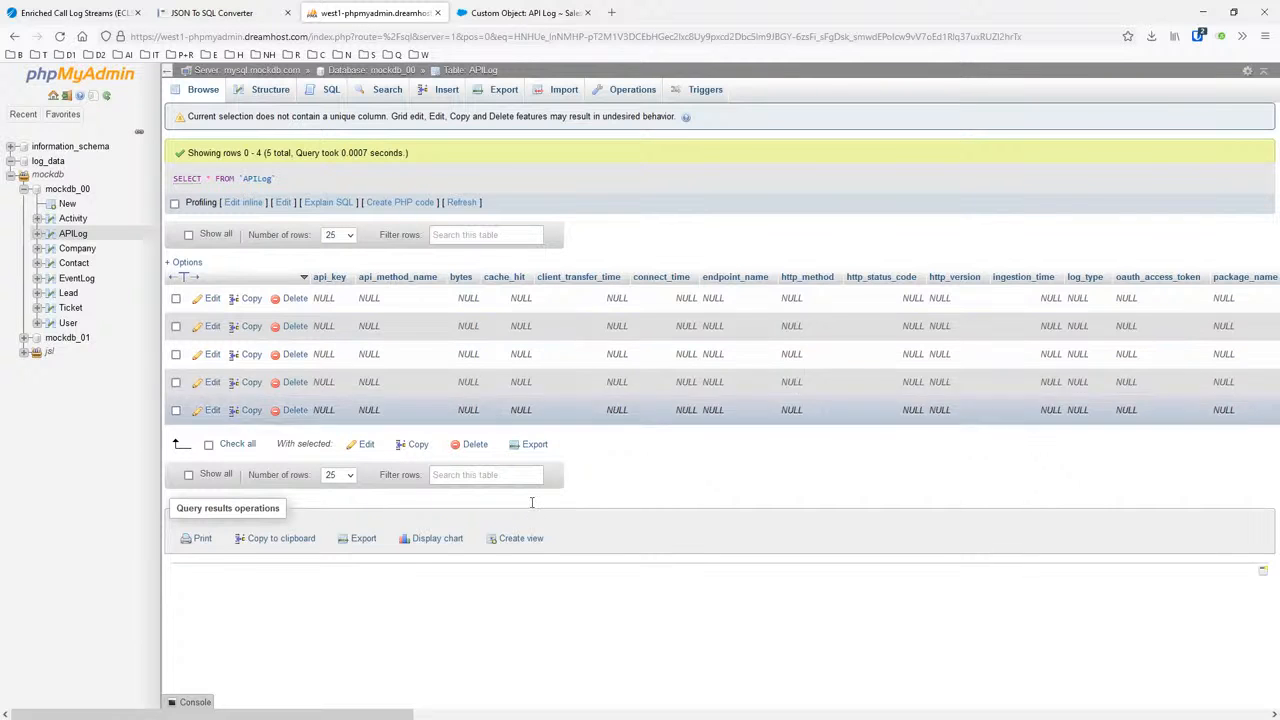
Switch to TIBCO Cloud Integration and open the 00_Jun-2022 MySQL to SFDC flow in the scheduled app 202: Workshops.
key(alt+Tab)
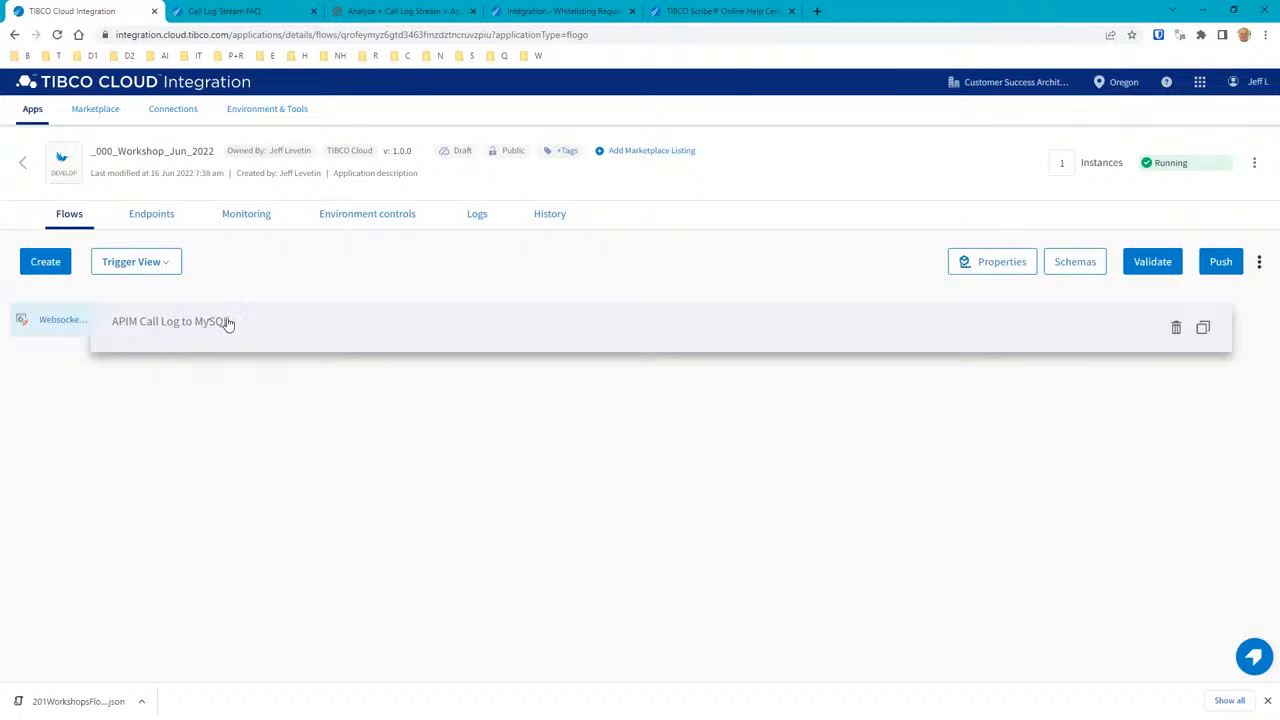
click(33, 110)
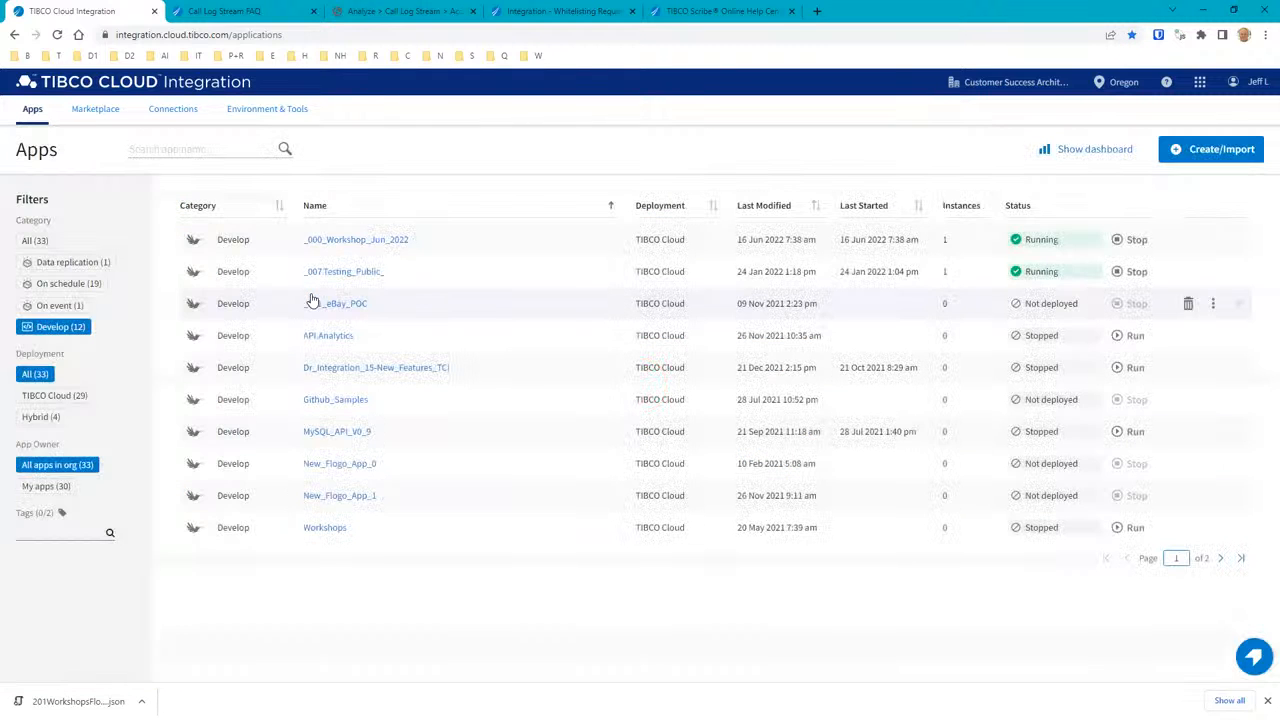
click(69, 286)
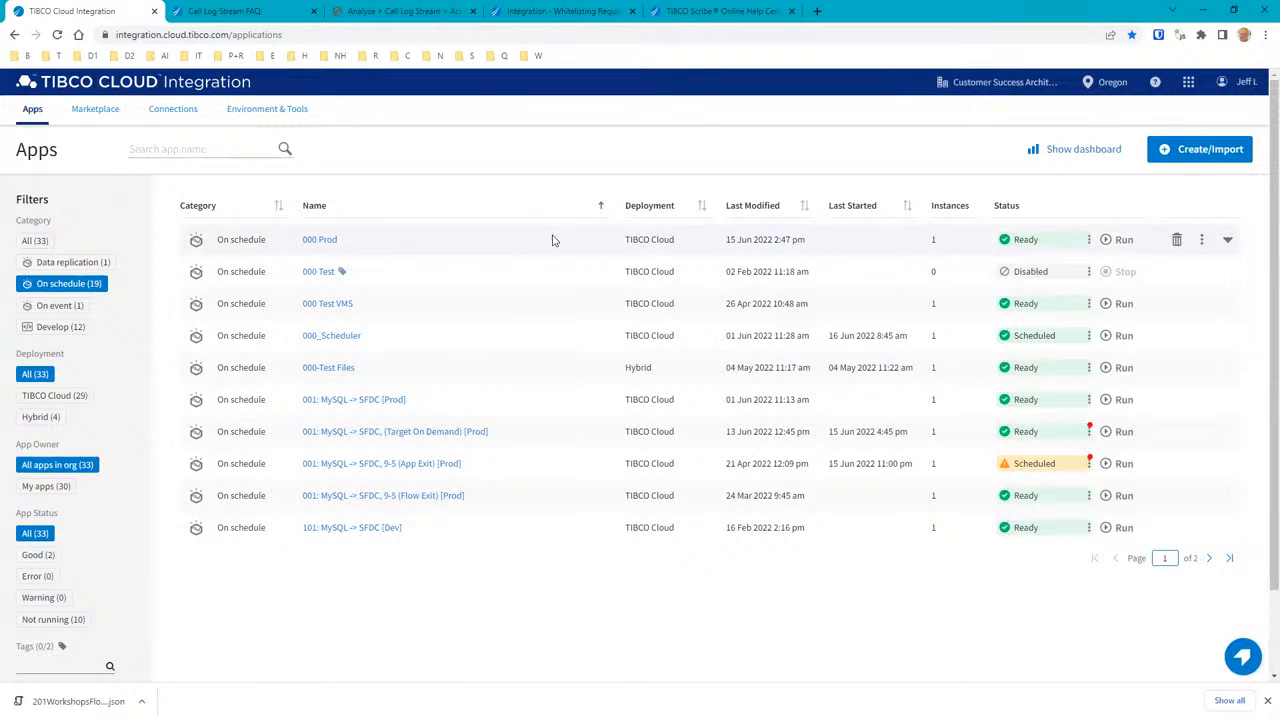
click(1210, 559)
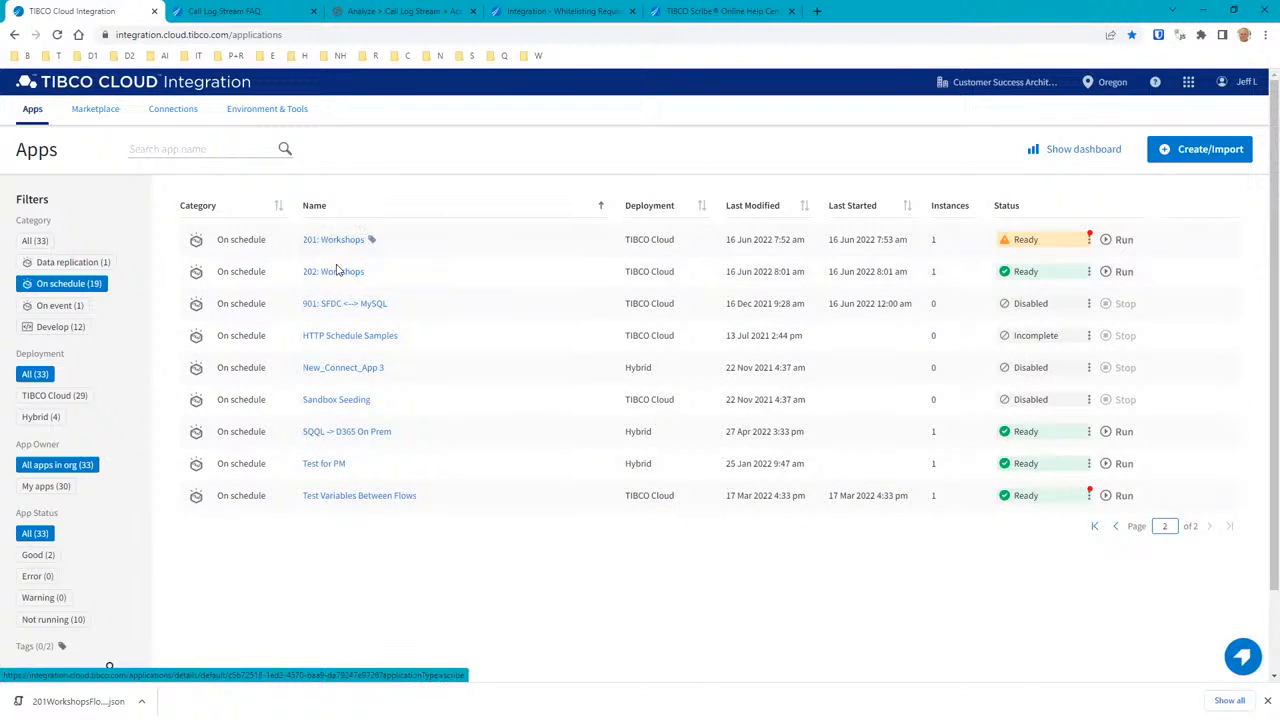
click(333, 272)
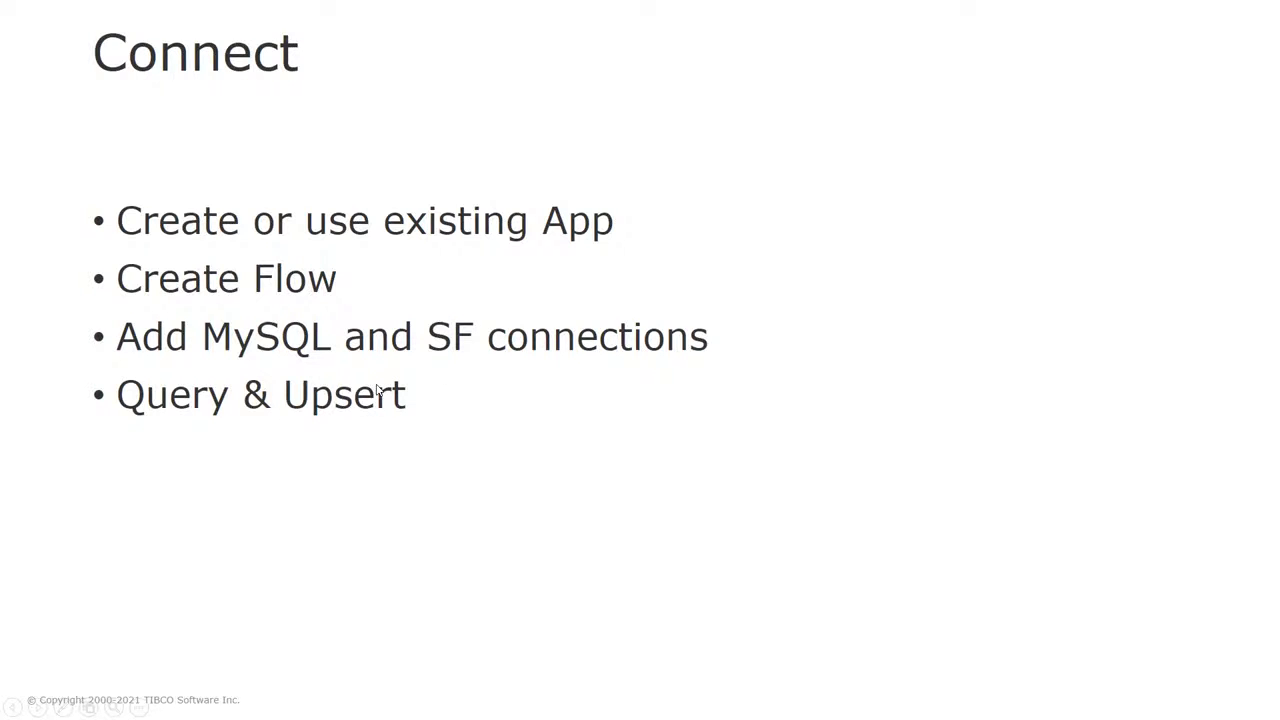
key(alt+Tab)
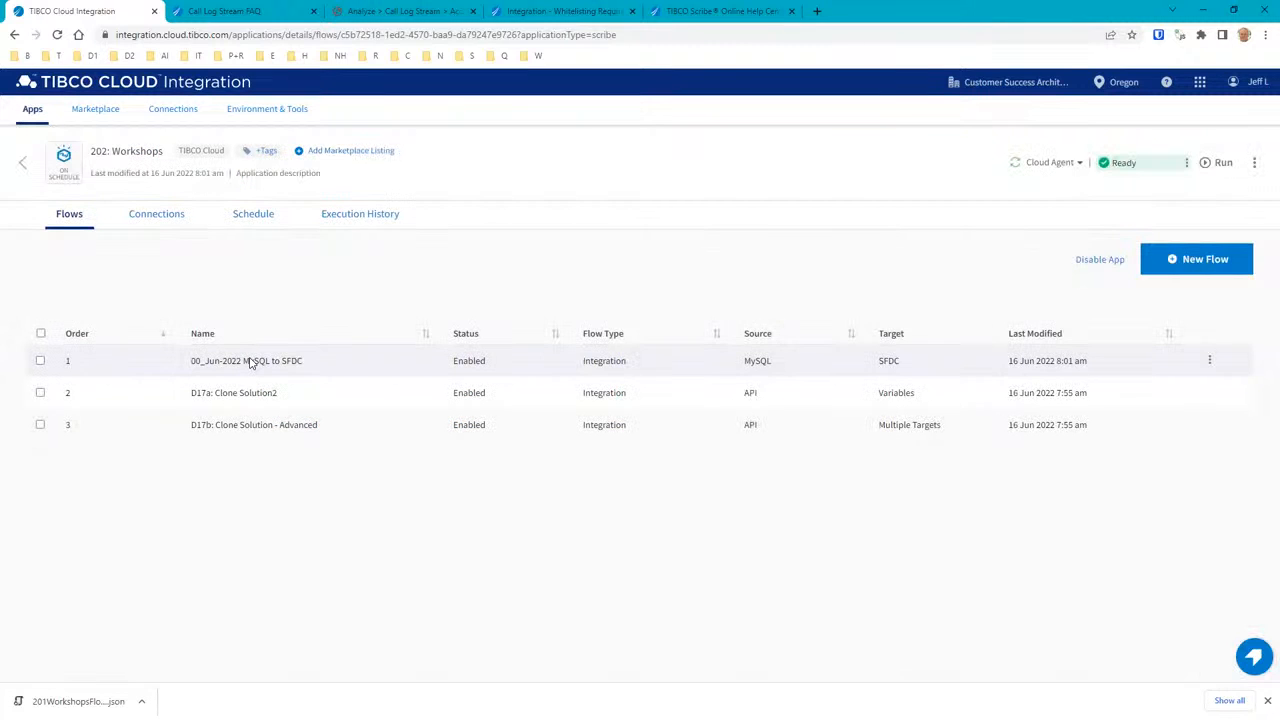
click(233, 360)
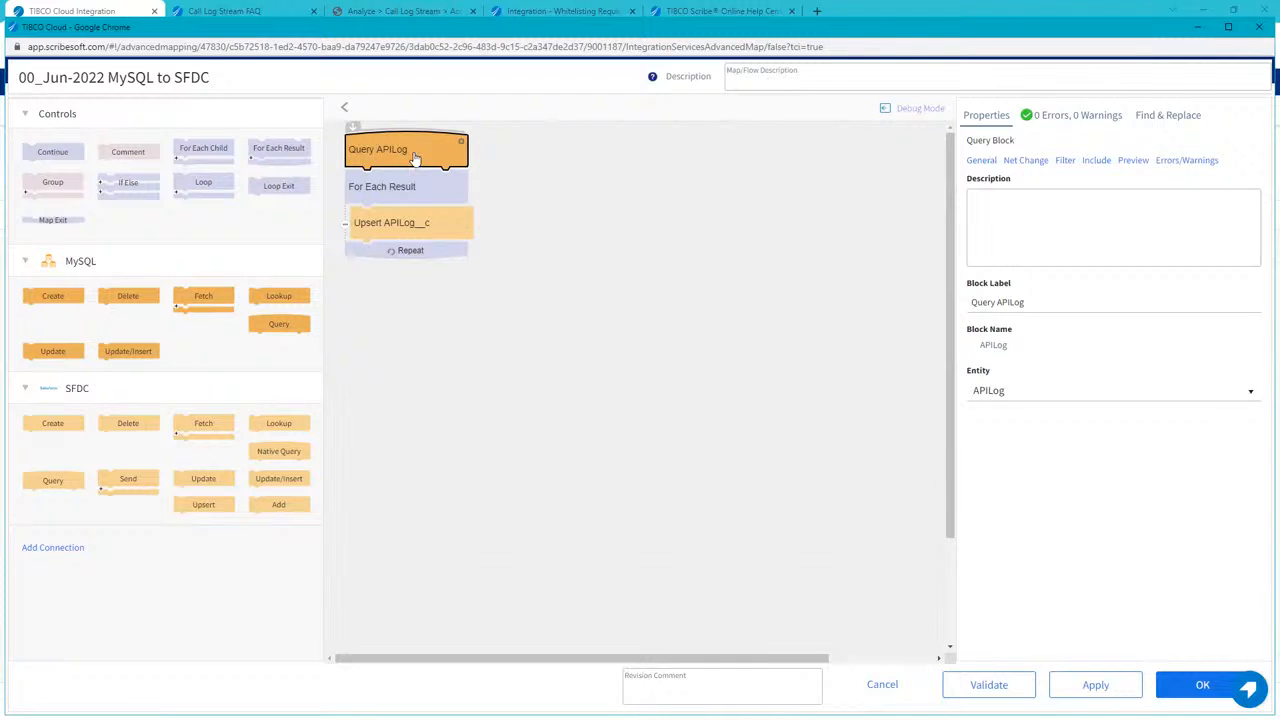
Review the Query APILog block's filter criteria without changing them, select the Upsert APILog__c block, and access the SFDC connection's options.
click(1066, 161)
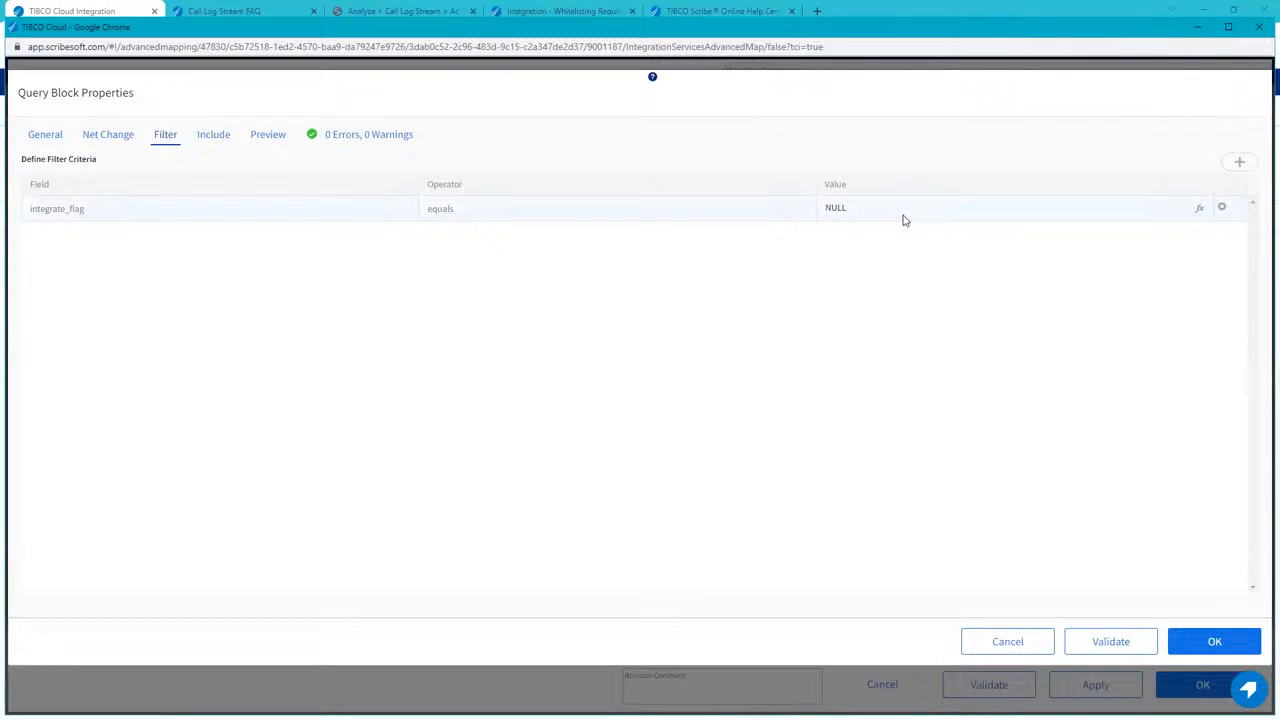
click(1006, 642)
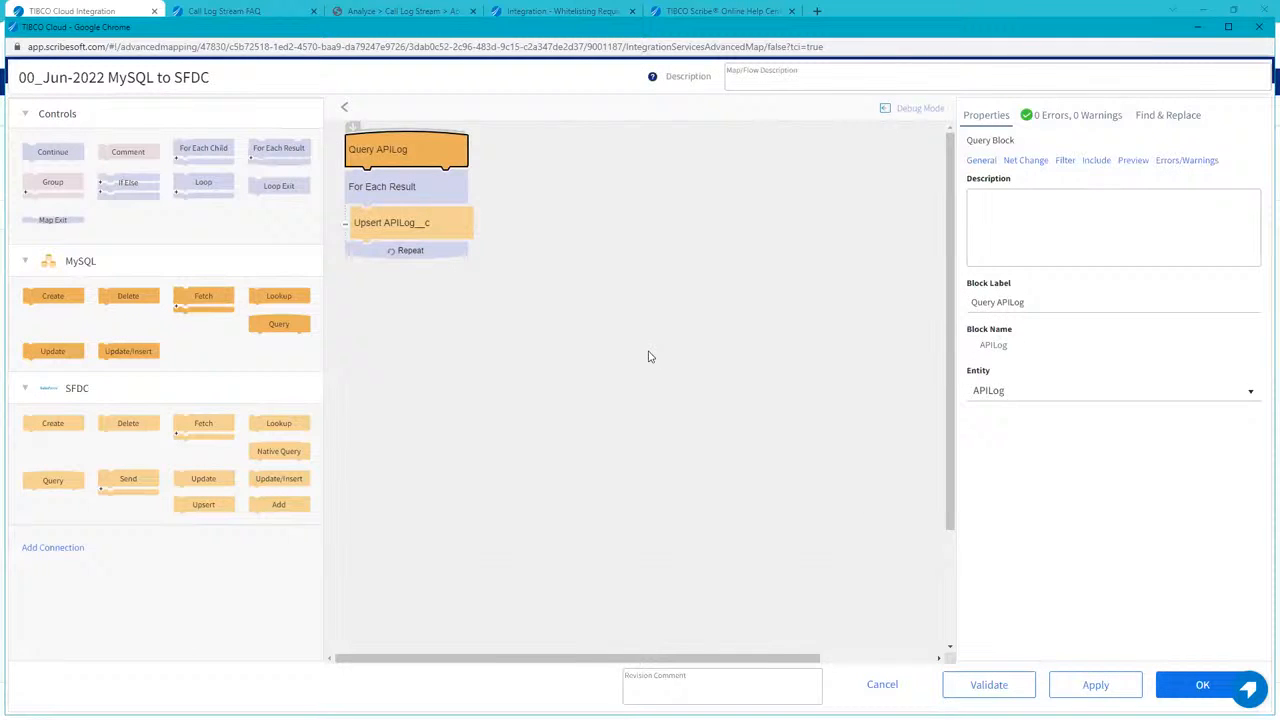
click(406, 222)
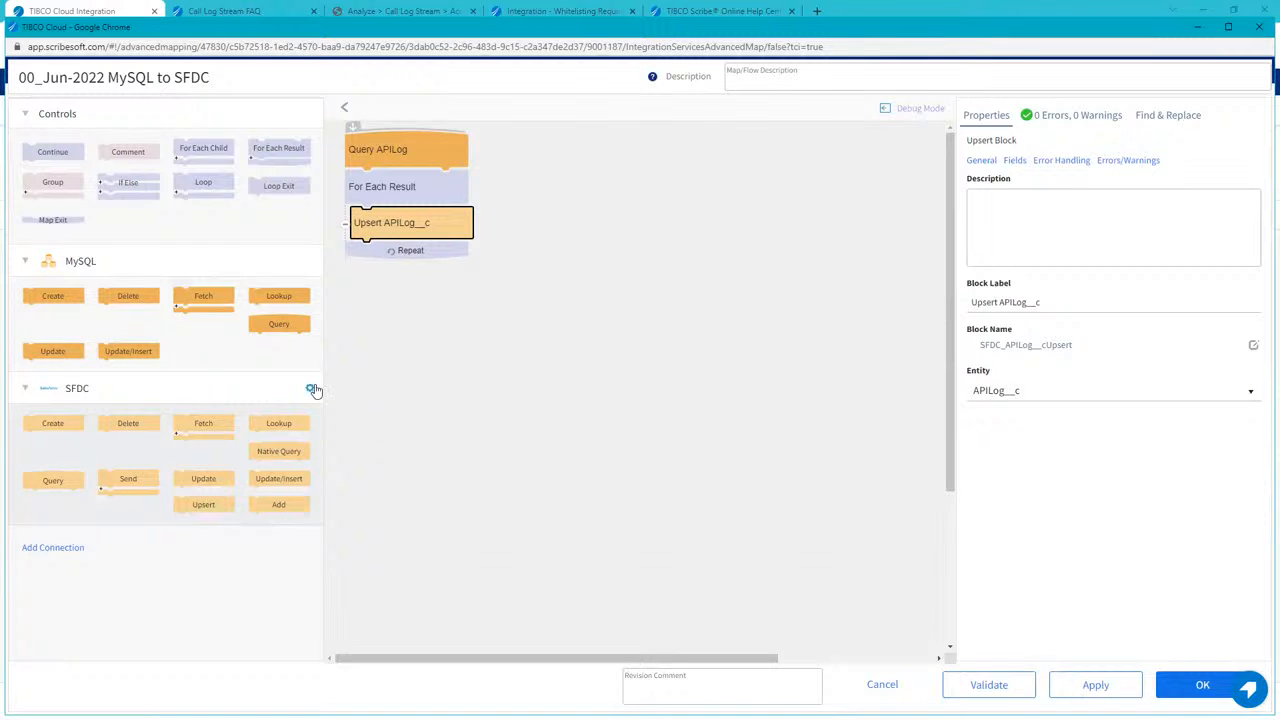
click(310, 391)
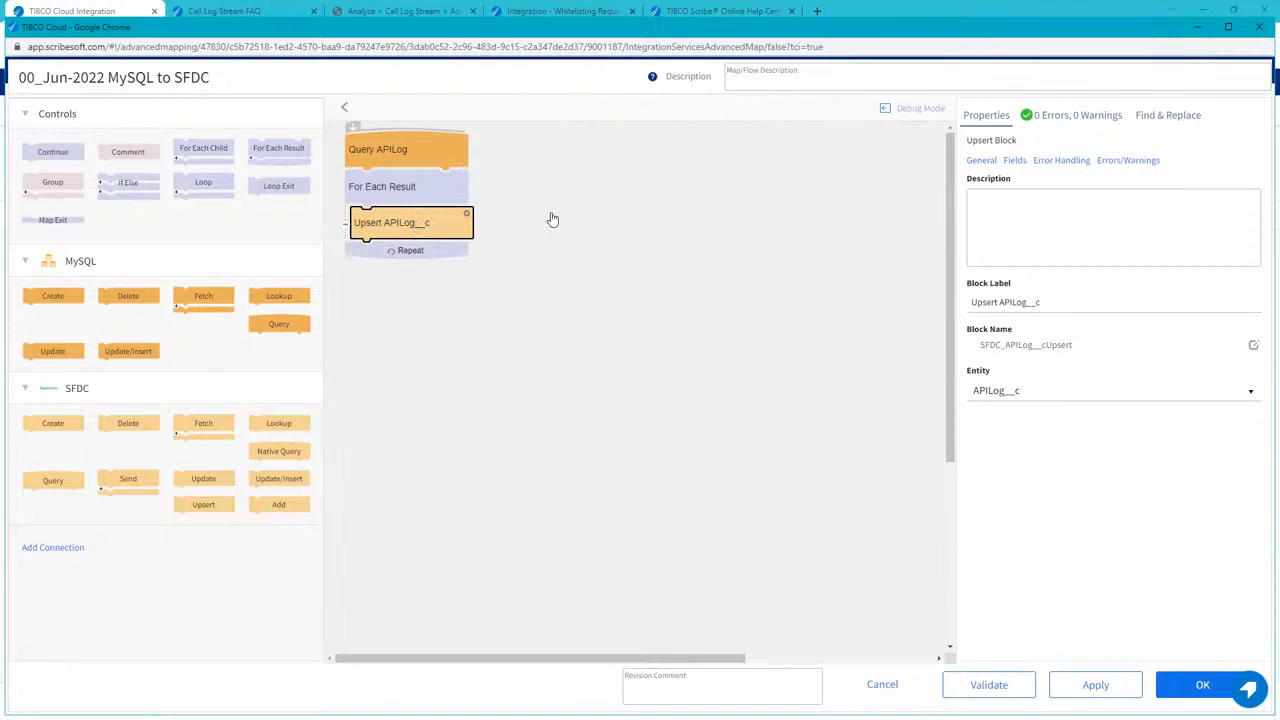
Examine the Upsert APILog__c block's general properties and its field mappings from MySQL to SFDC.
click(1013, 163)
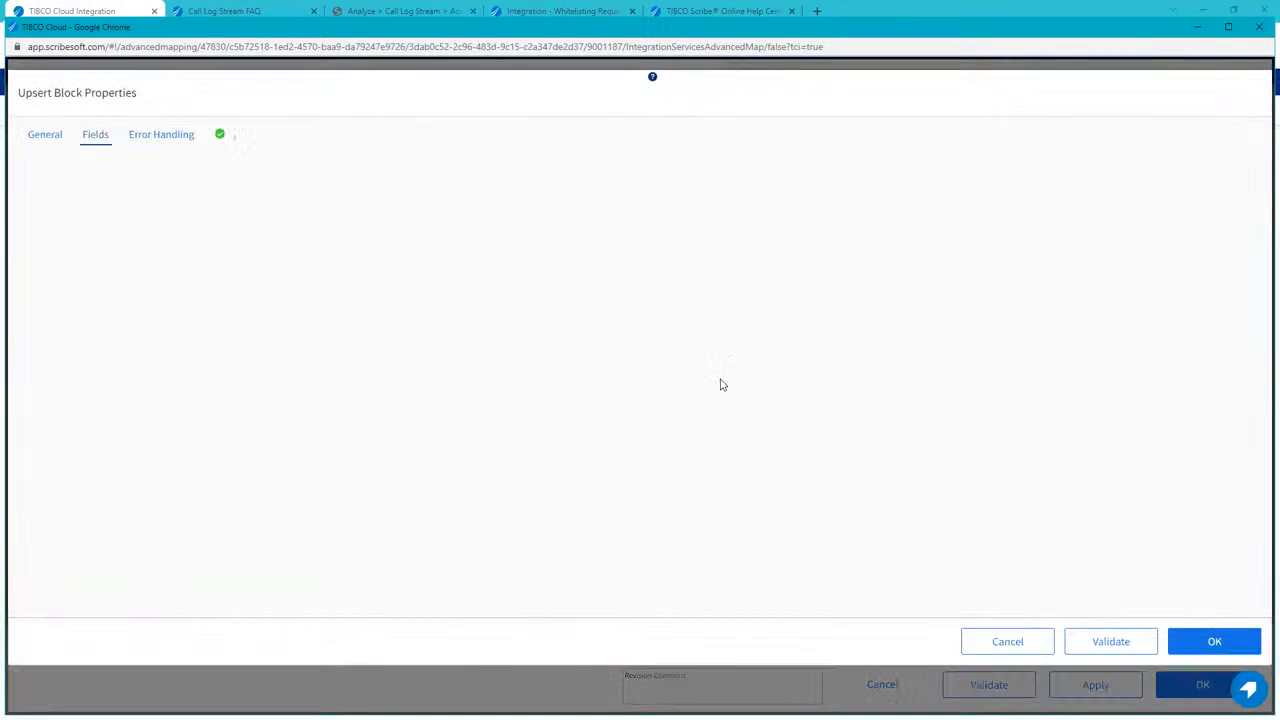
click(50, 135)
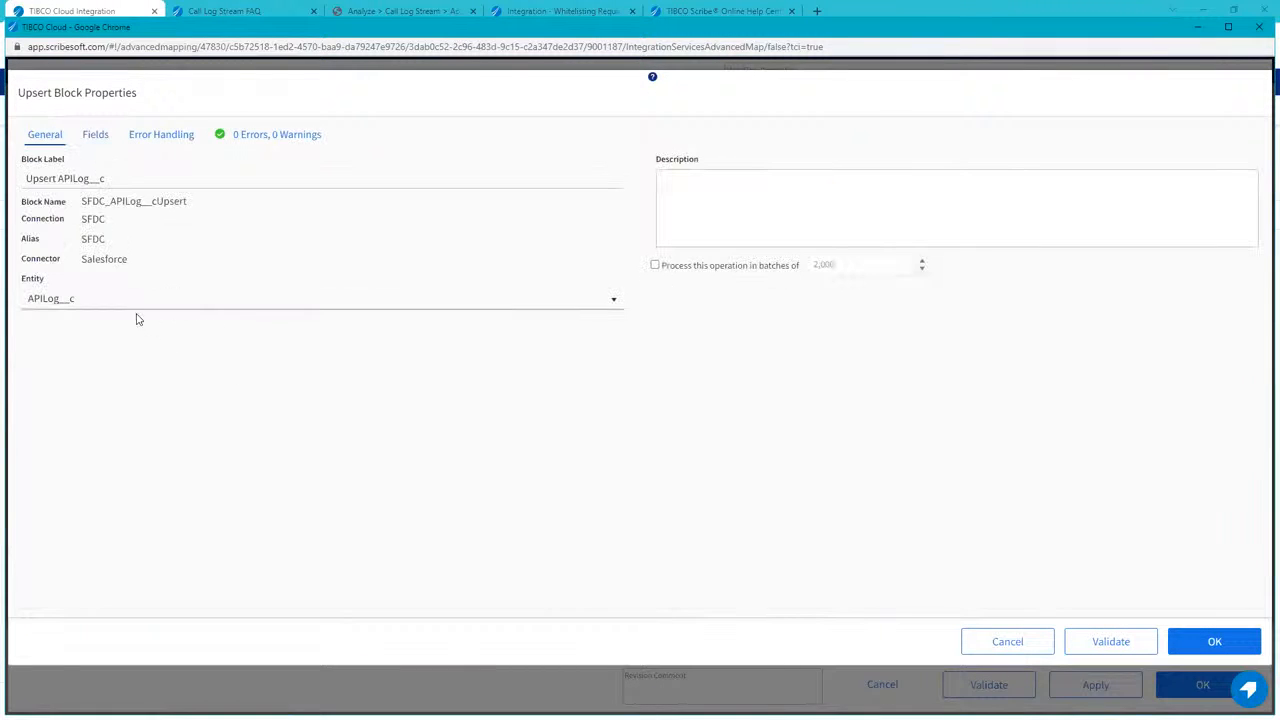
click(95, 136)
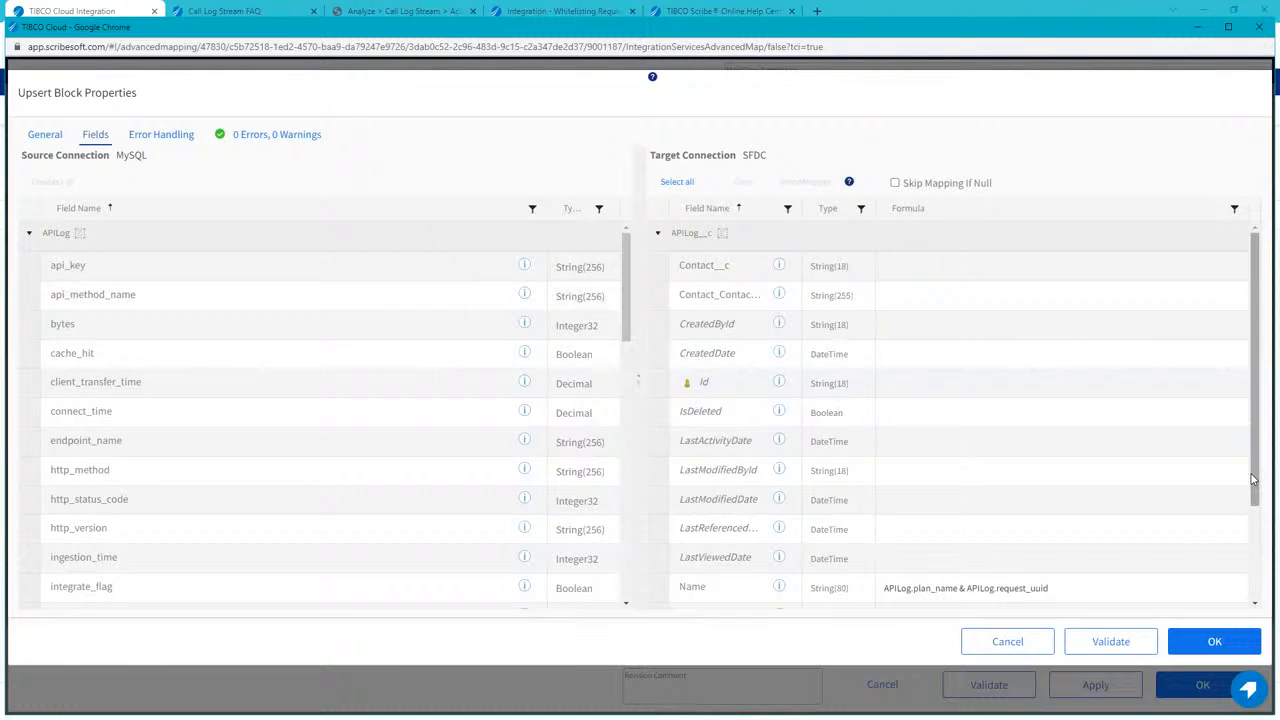
scroll(1253, 480, down, 3)
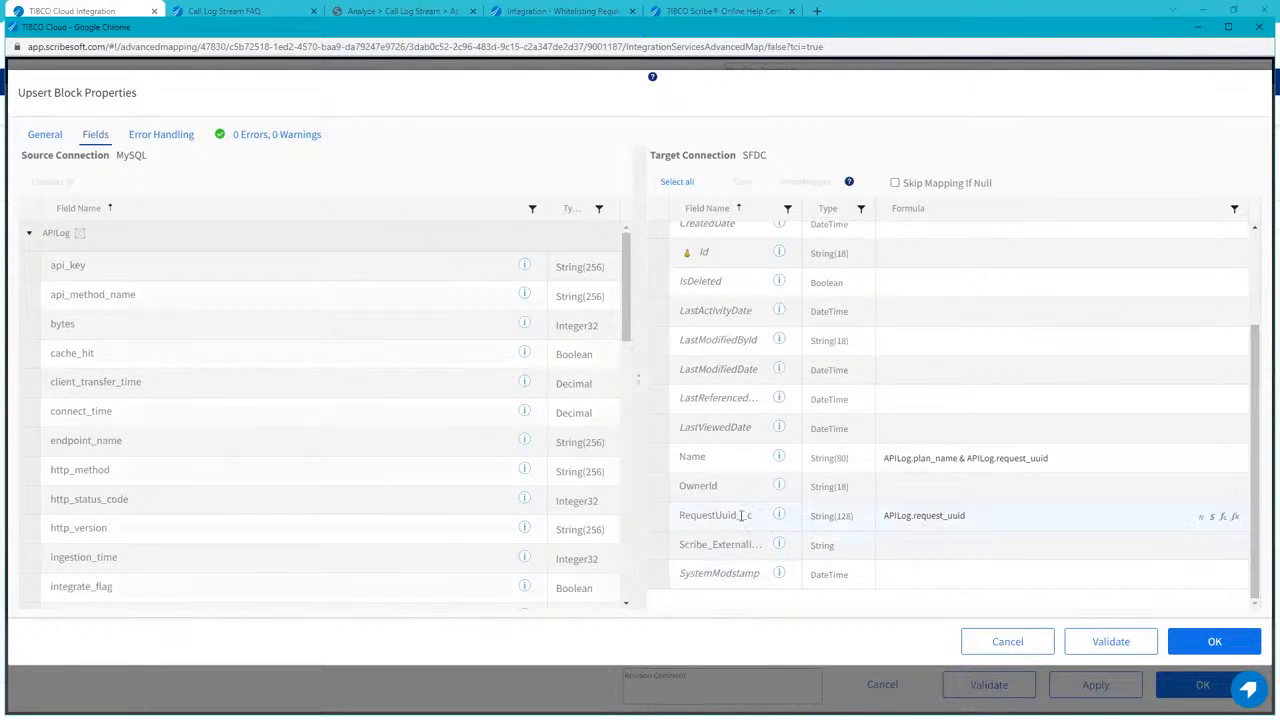
Clear the APILog.request_uuid formula from the RequestUuid__c target field.
click(988, 520)
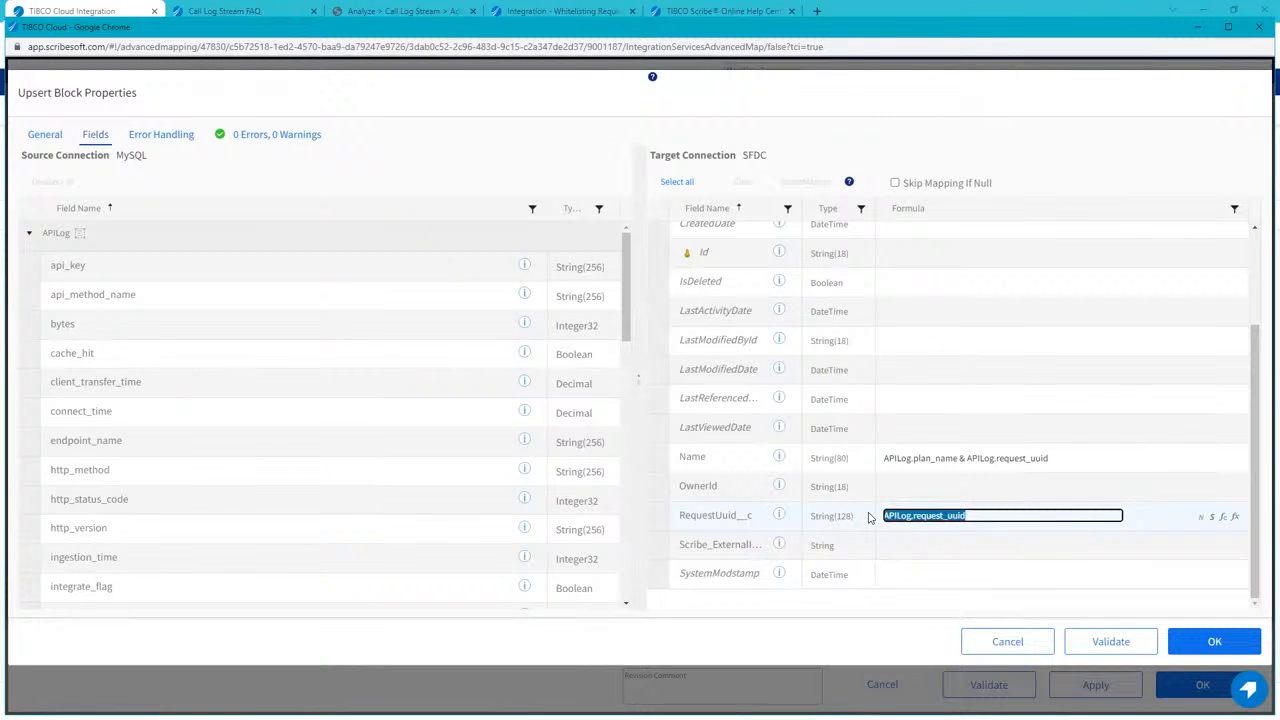
click(866, 516)
key(Delete)
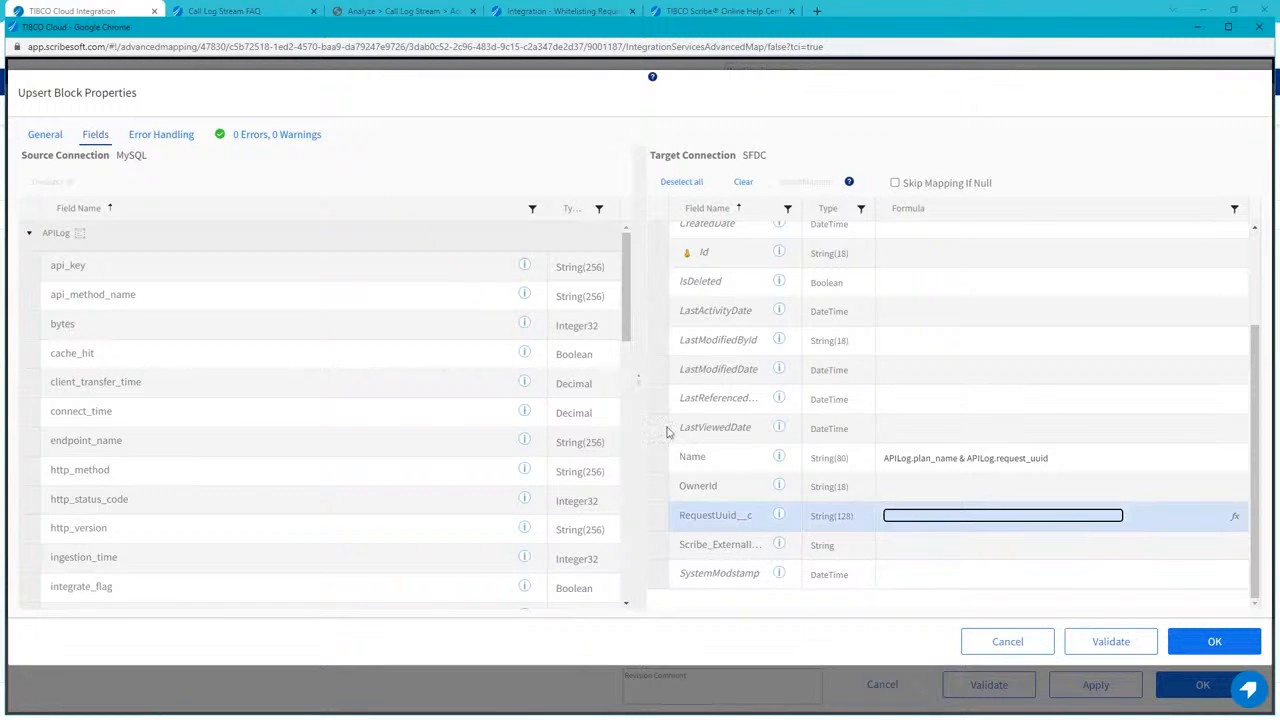
Select all APILog source fields and all APILog__c target fields, and run SmartMapper on them.
click(80, 236)
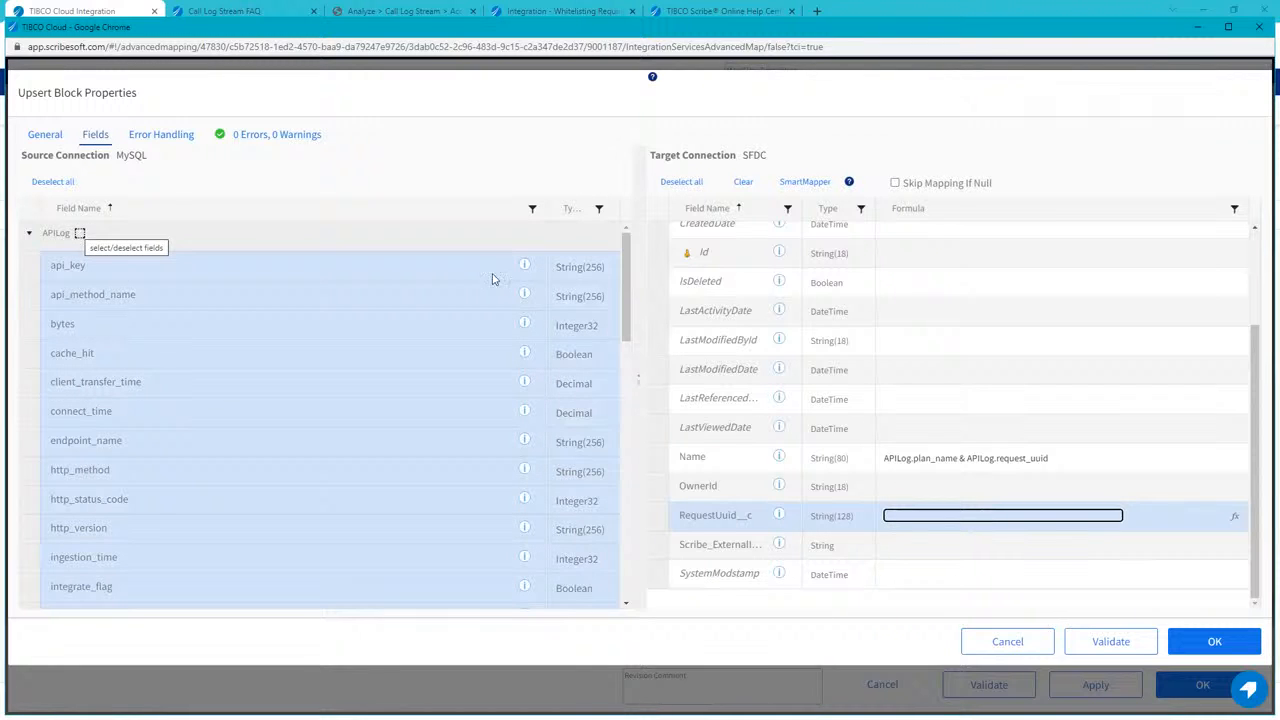
click(745, 188)
click(686, 190)
click(684, 185)
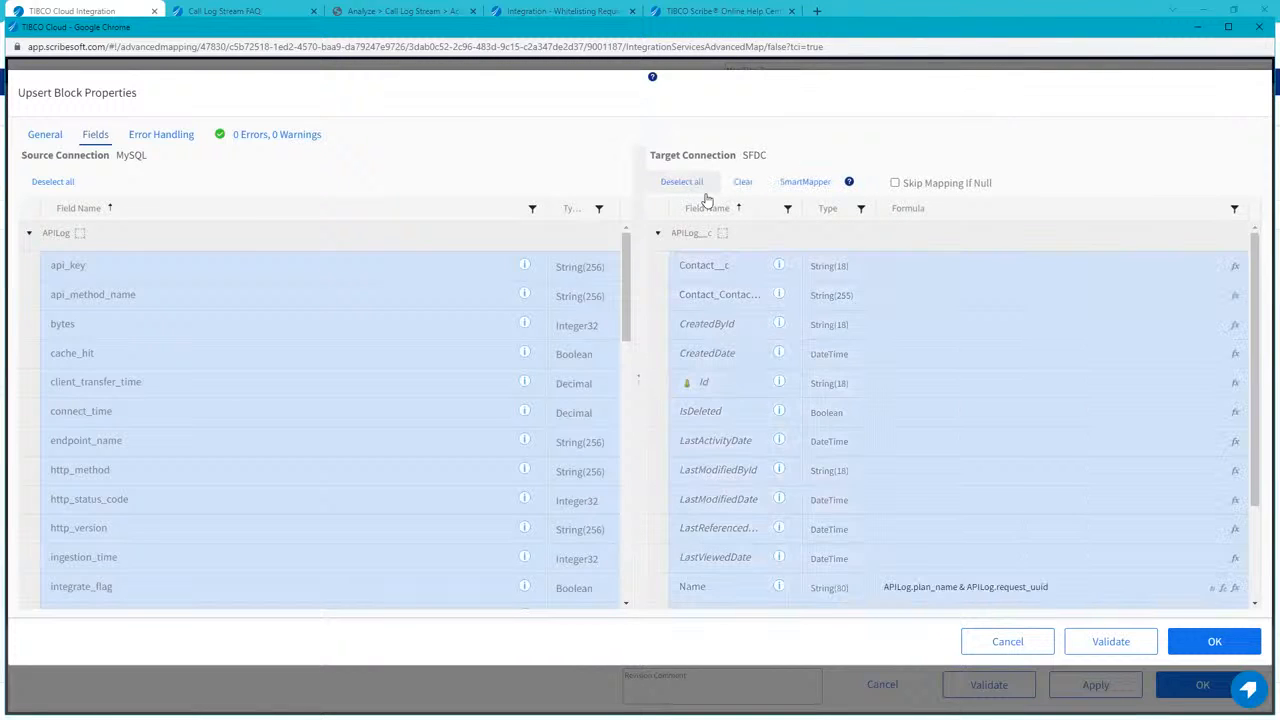
scroll(1003, 425, down, 2)
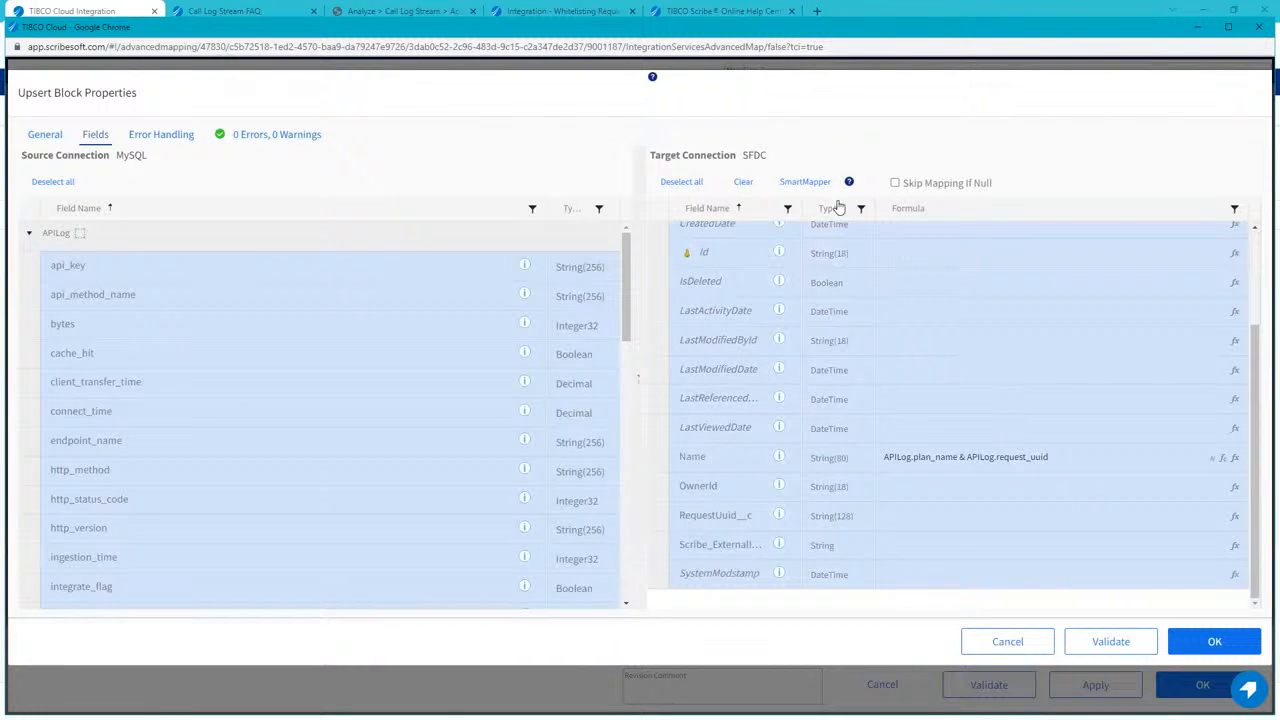
click(810, 188)
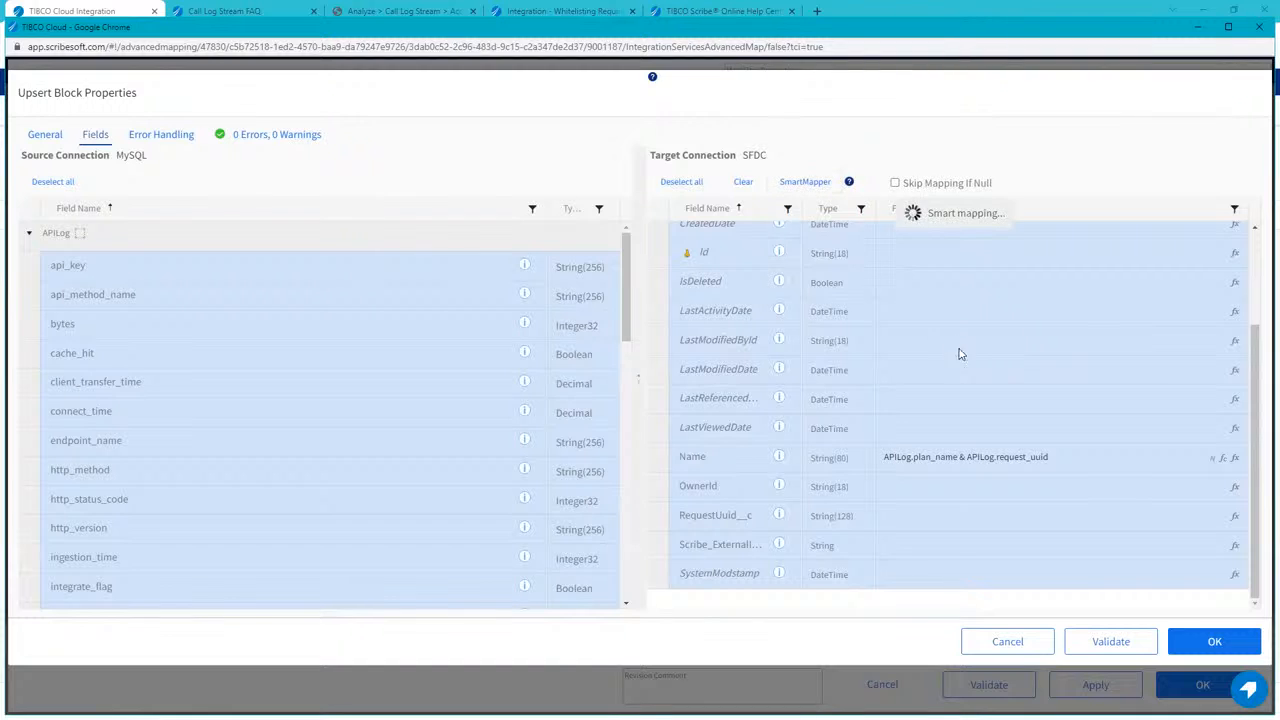
Check the formulas mapped to RequestUuid__c and Name, and save the Upsert block's properties together with the 00_Jun-2022 MySQL to SFDC flow.
drag(974, 522, 883, 529)
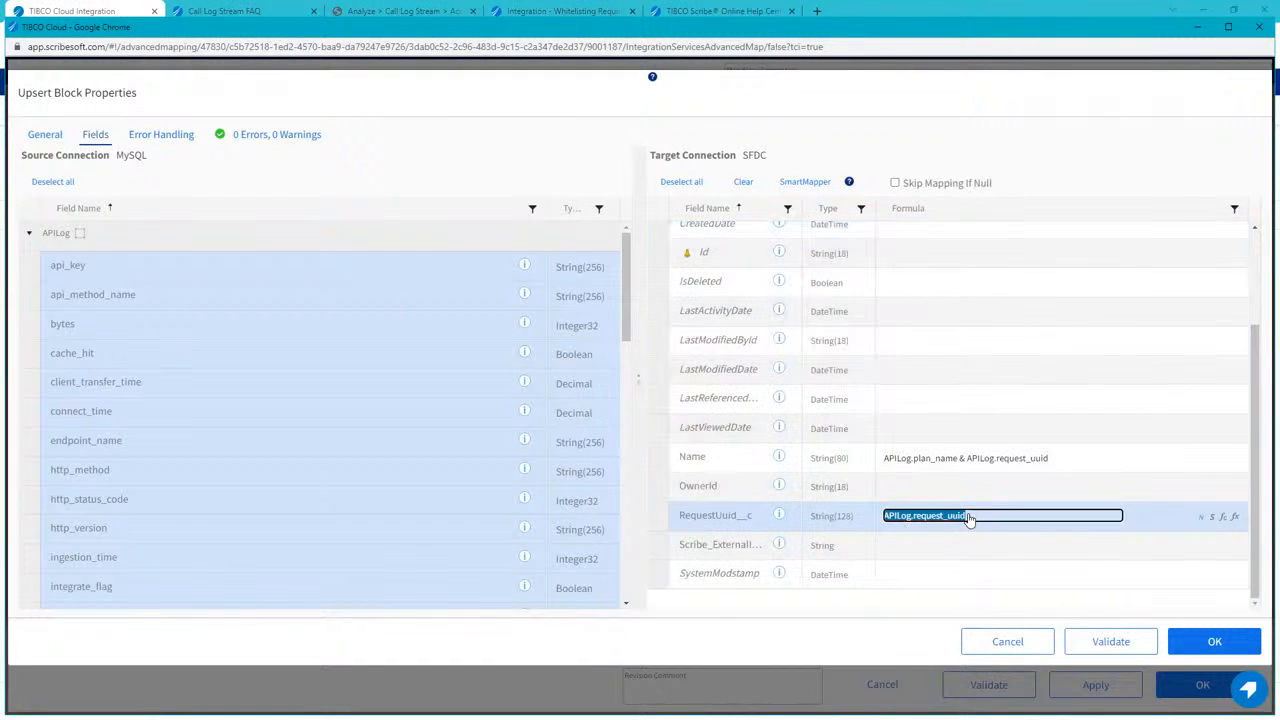
click(970, 524)
click(752, 520)
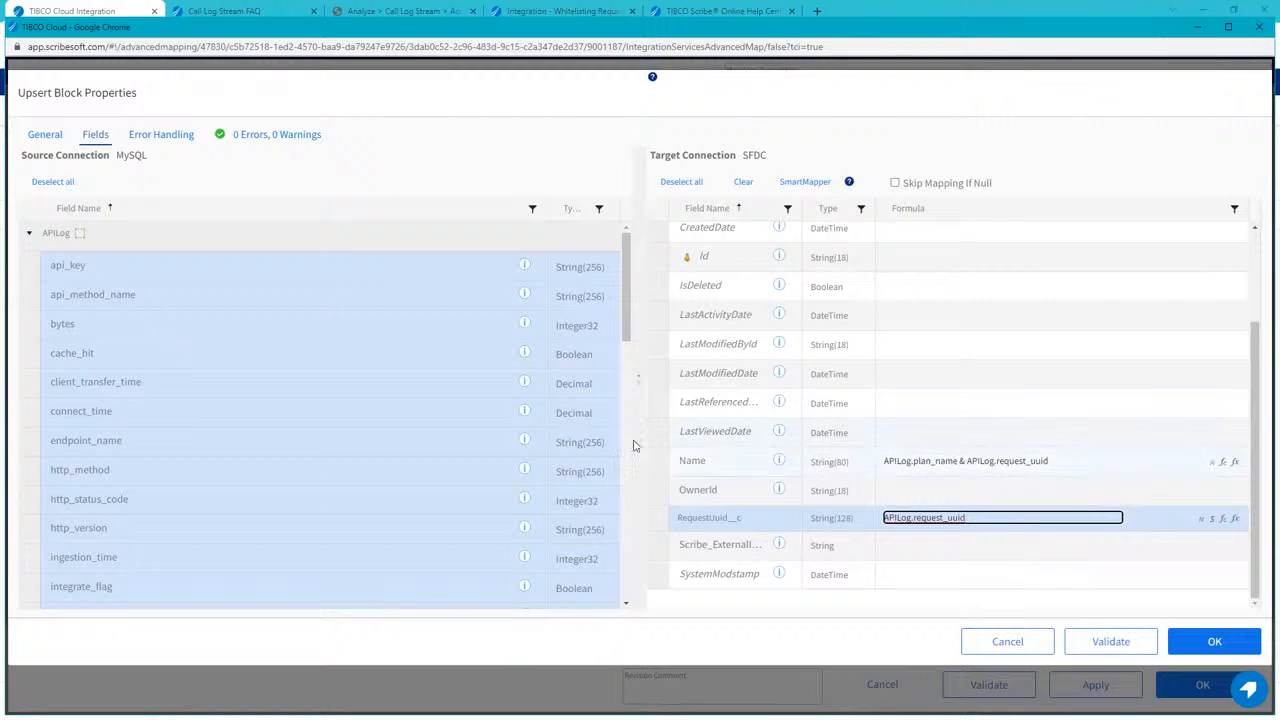
click(167, 275)
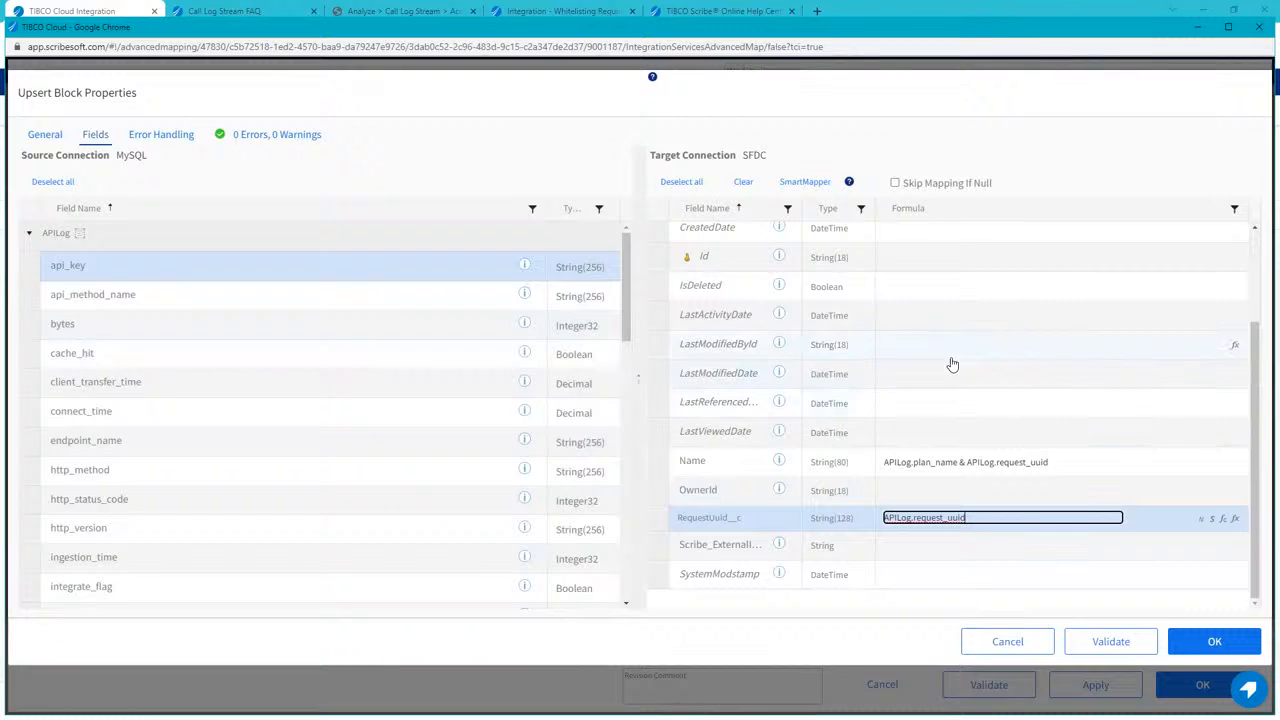
click(1070, 469)
drag(1060, 462, 884, 461)
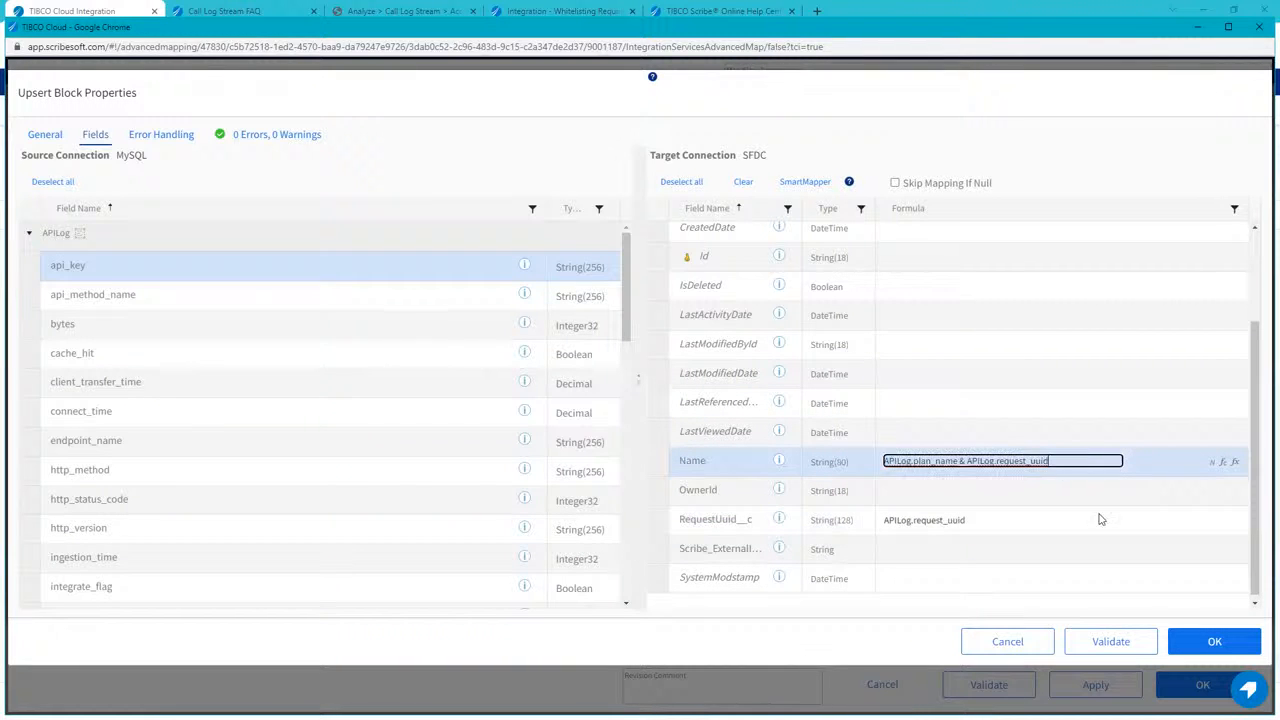
click(1214, 641)
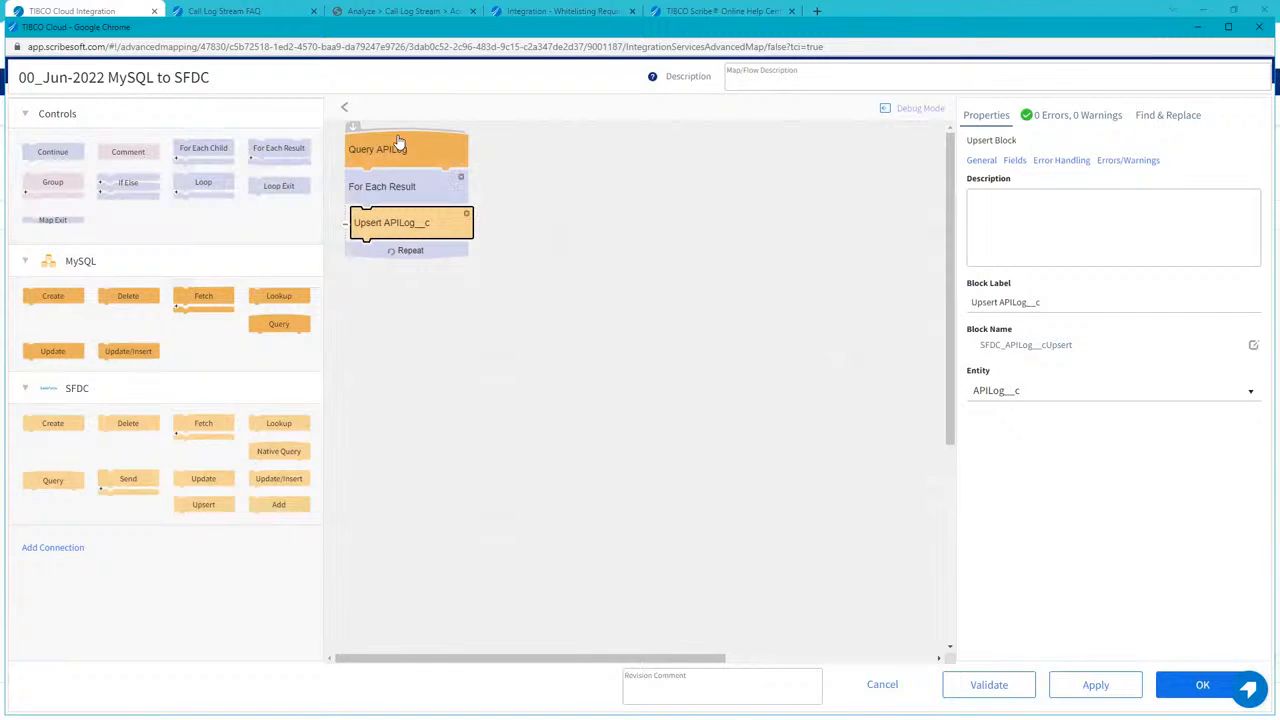
click(1178, 684)
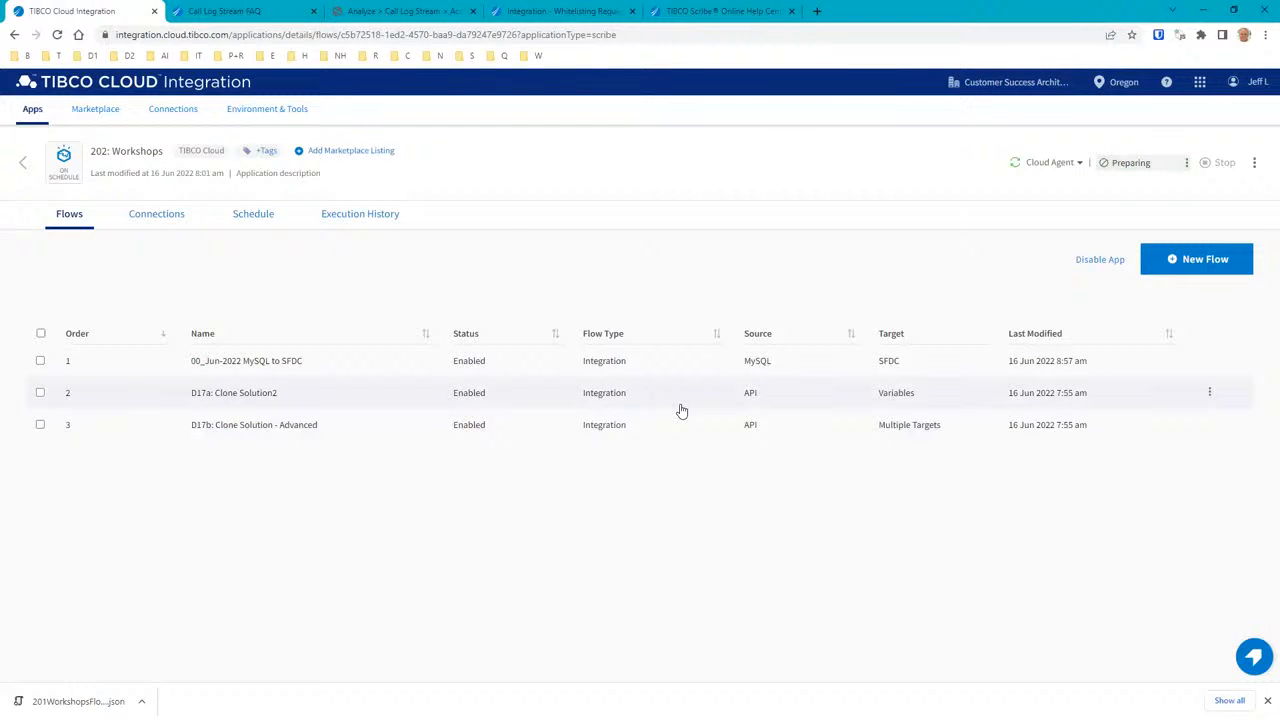
Switch to Salesforce and list all API Log records using the All view.
key(alt+Tab)
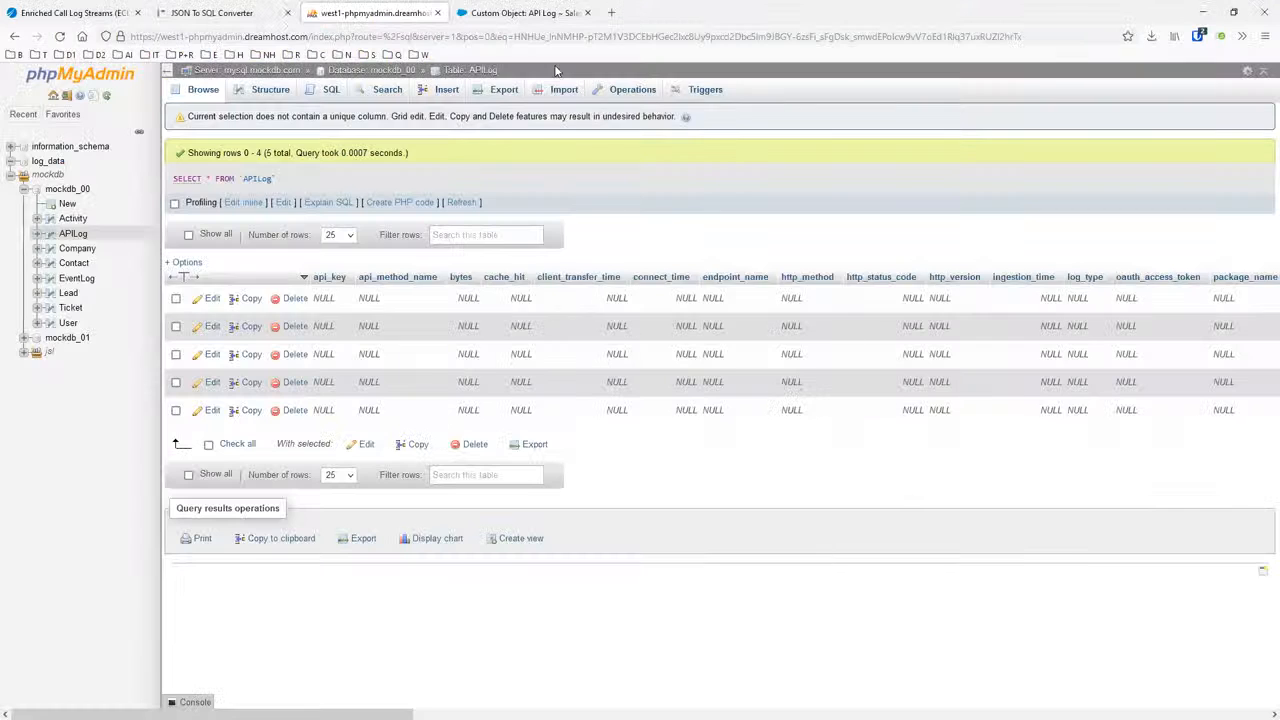
click(508, 14)
scroll(505, 216, up, 1)
scroll(505, 216, up, 2)
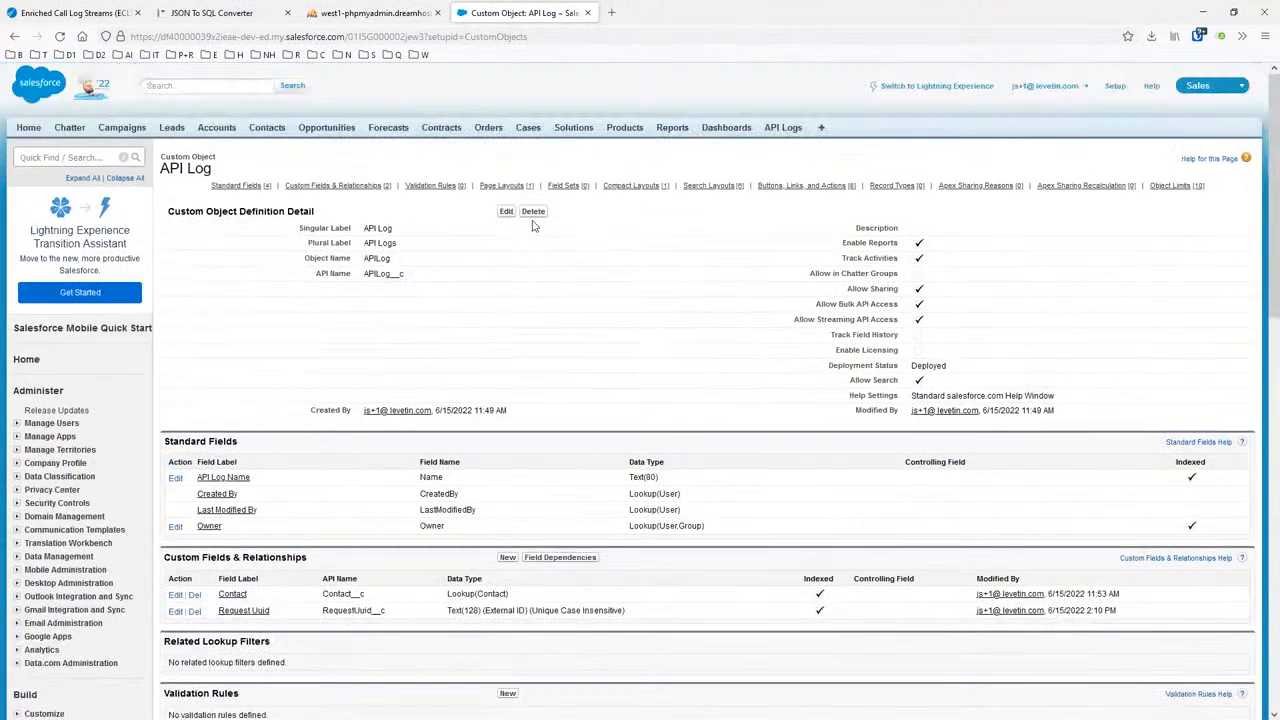
click(783, 128)
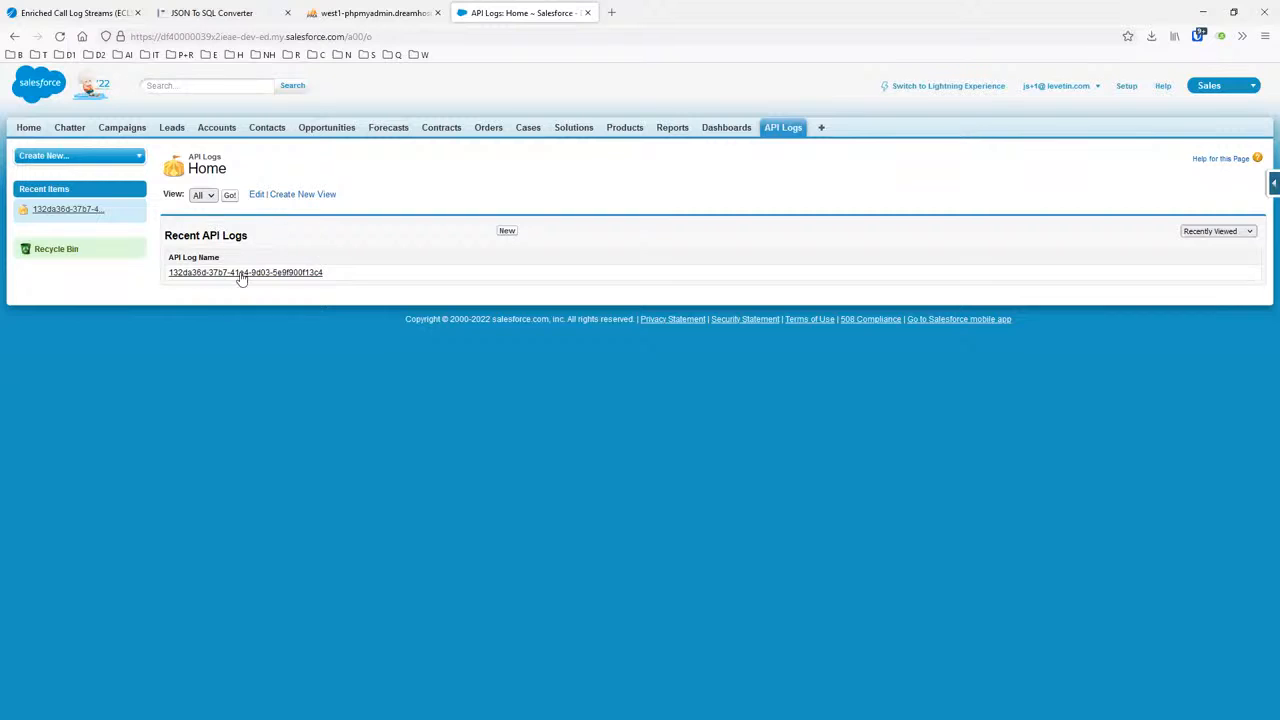
click(232, 196)
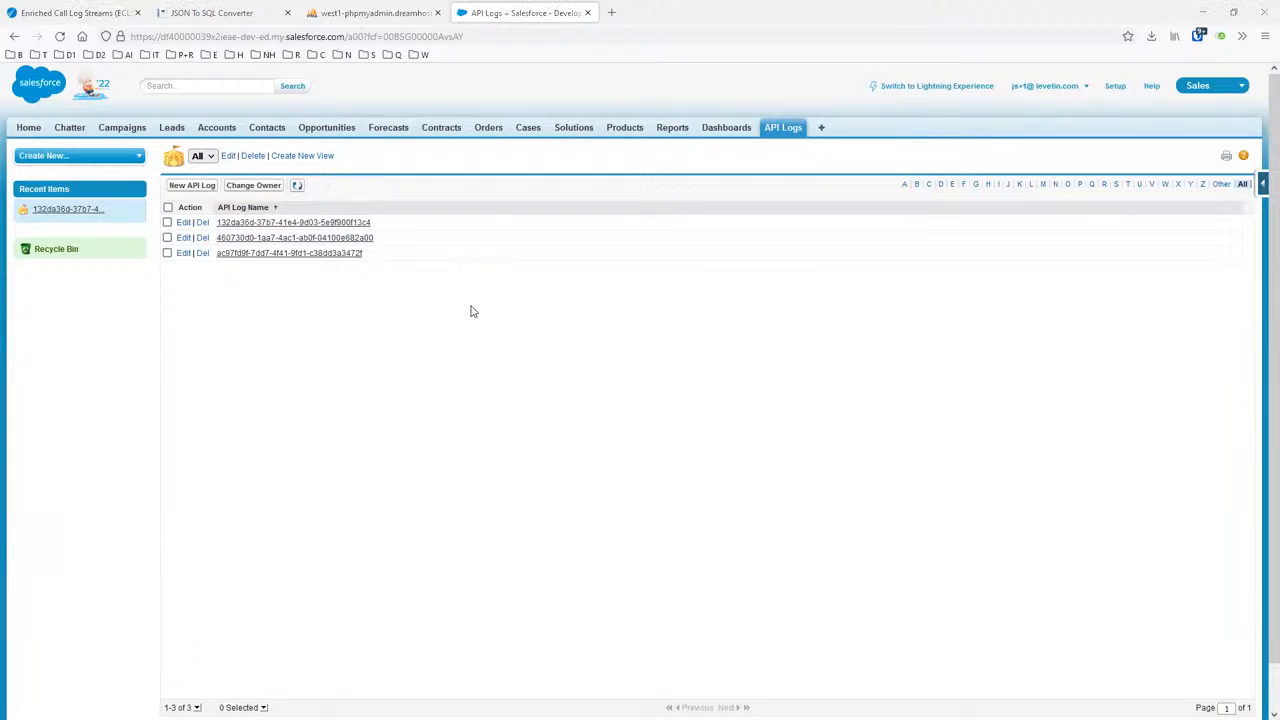
Switch back to TIBCO Cloud Integration and look at the actions available for a single flow and for all flows selected together.
key(alt+Tab)
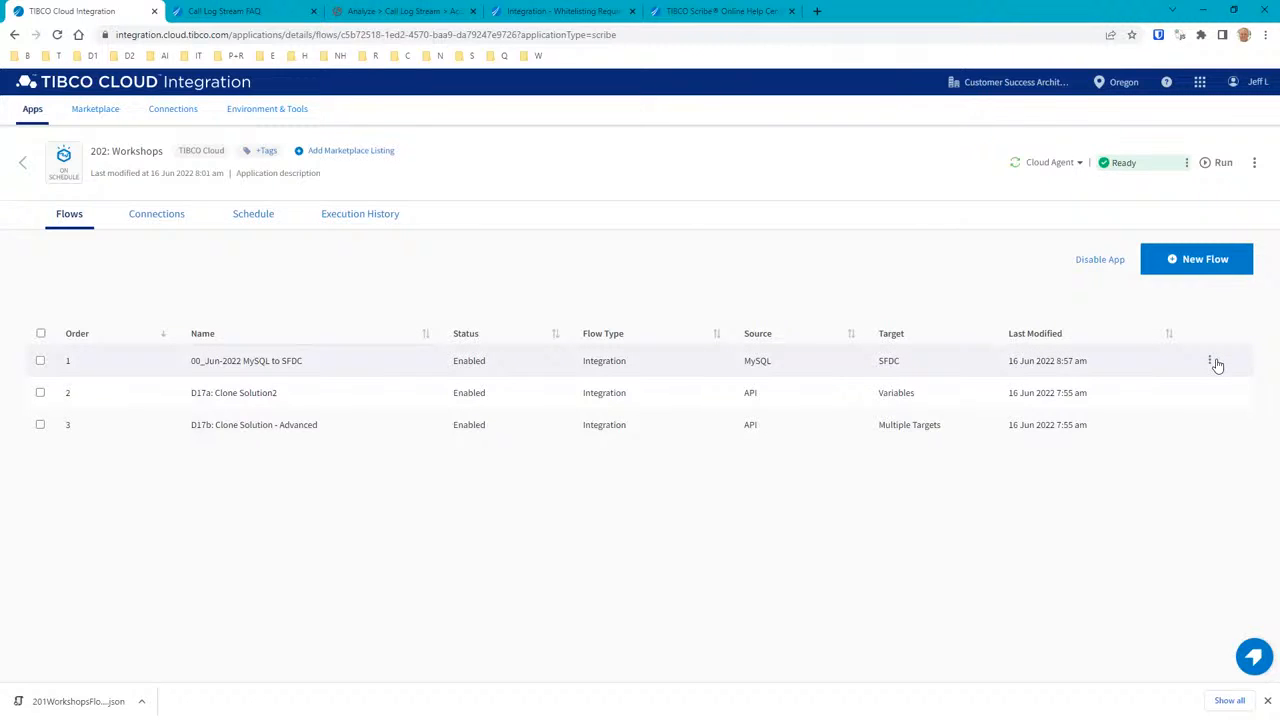
click(1210, 362)
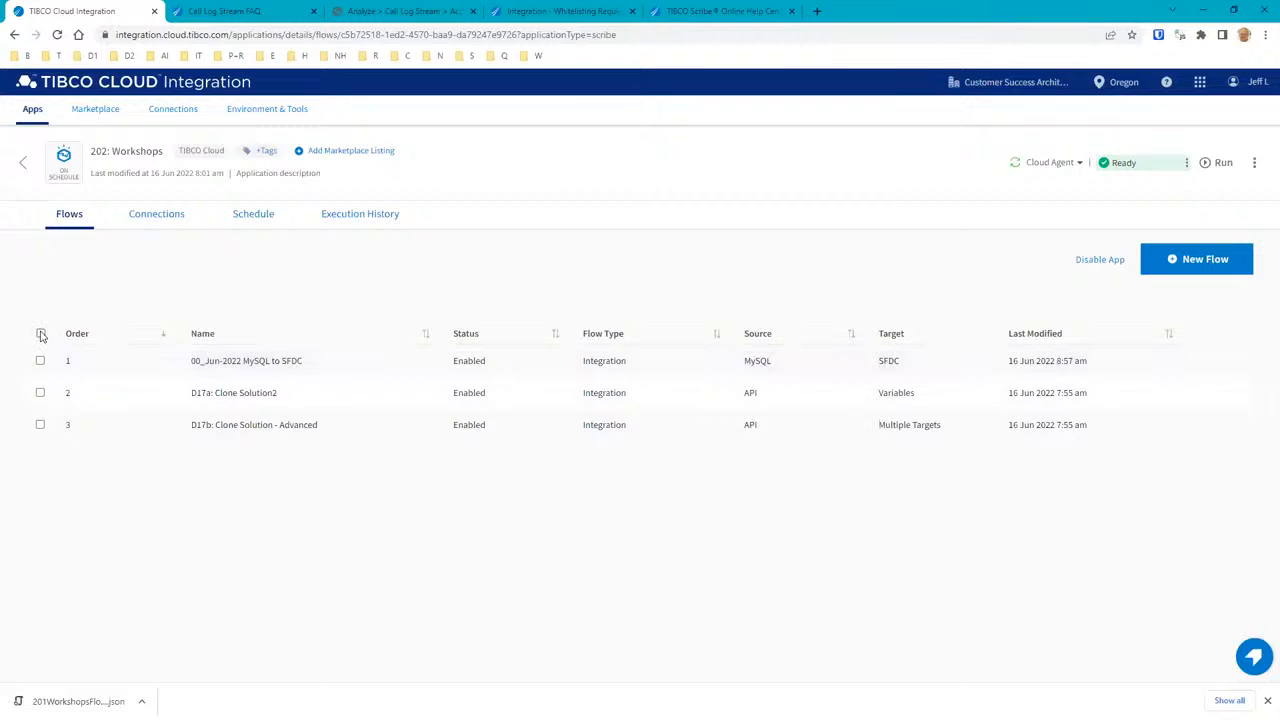
click(41, 333)
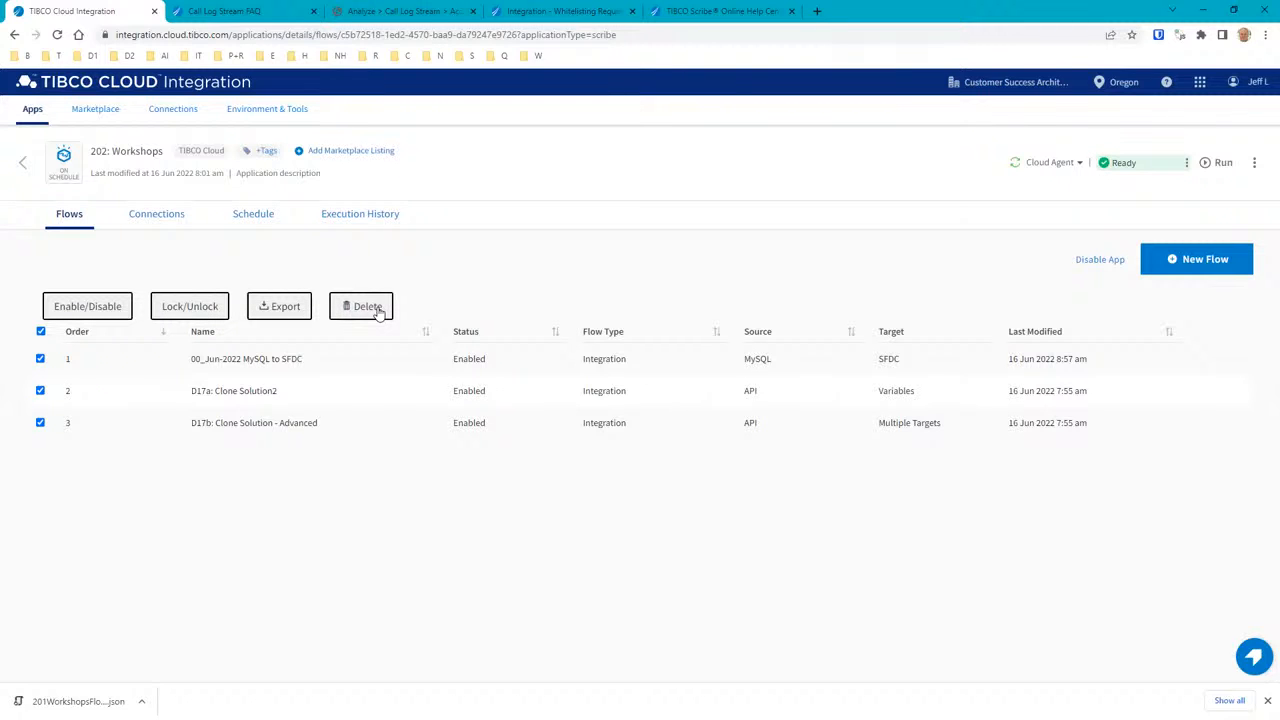
click(41, 332)
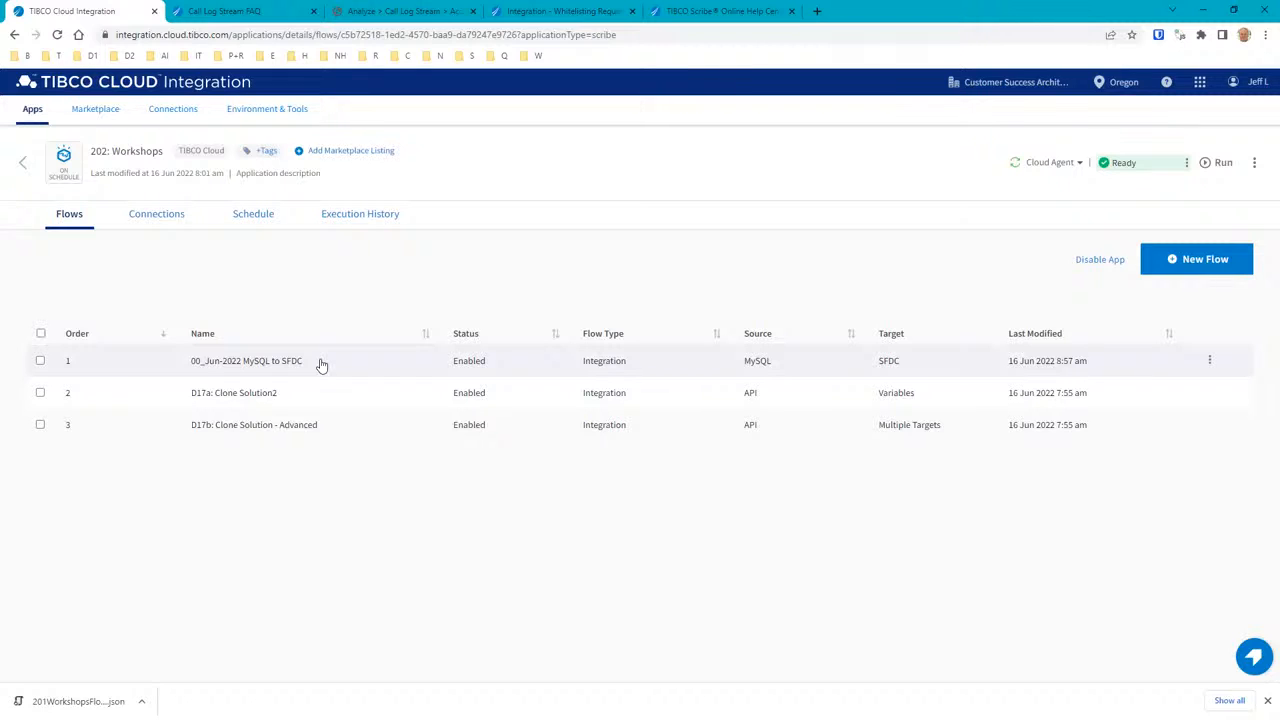
Run only the 00_Jun-2022 MySQL to SFDC flow and dismiss its start notification.
click(1210, 361)
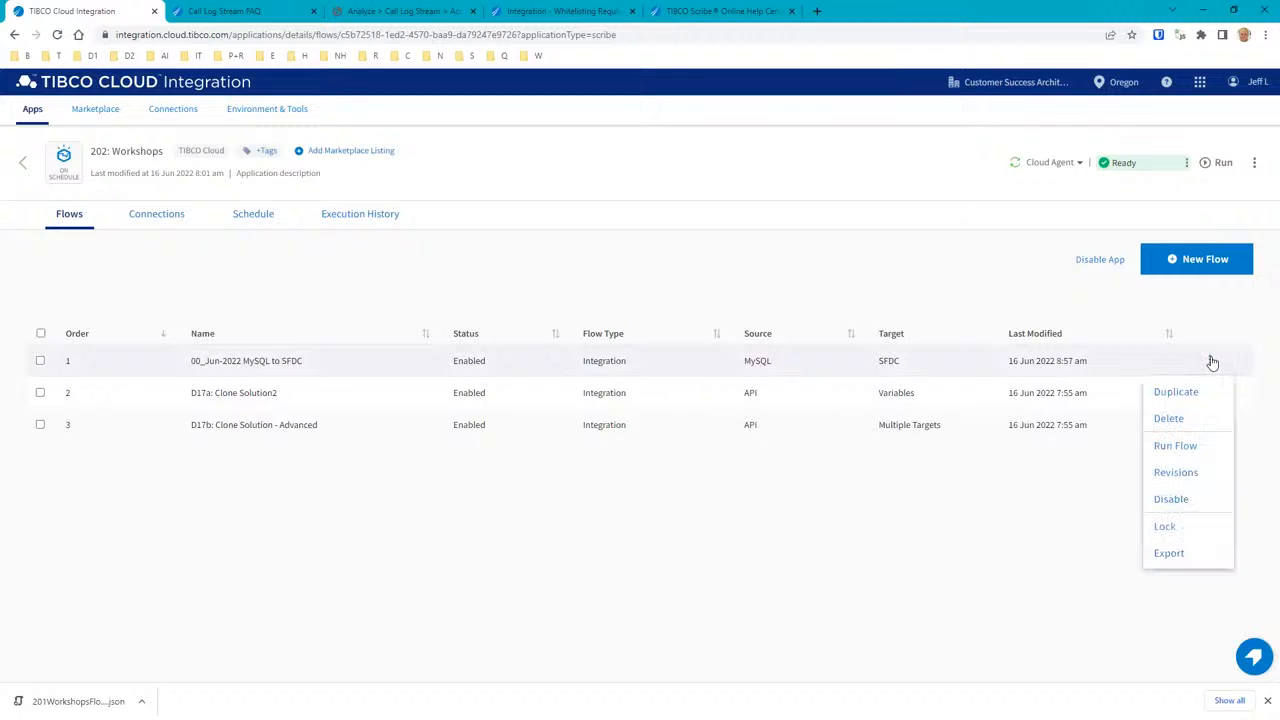
click(1184, 449)
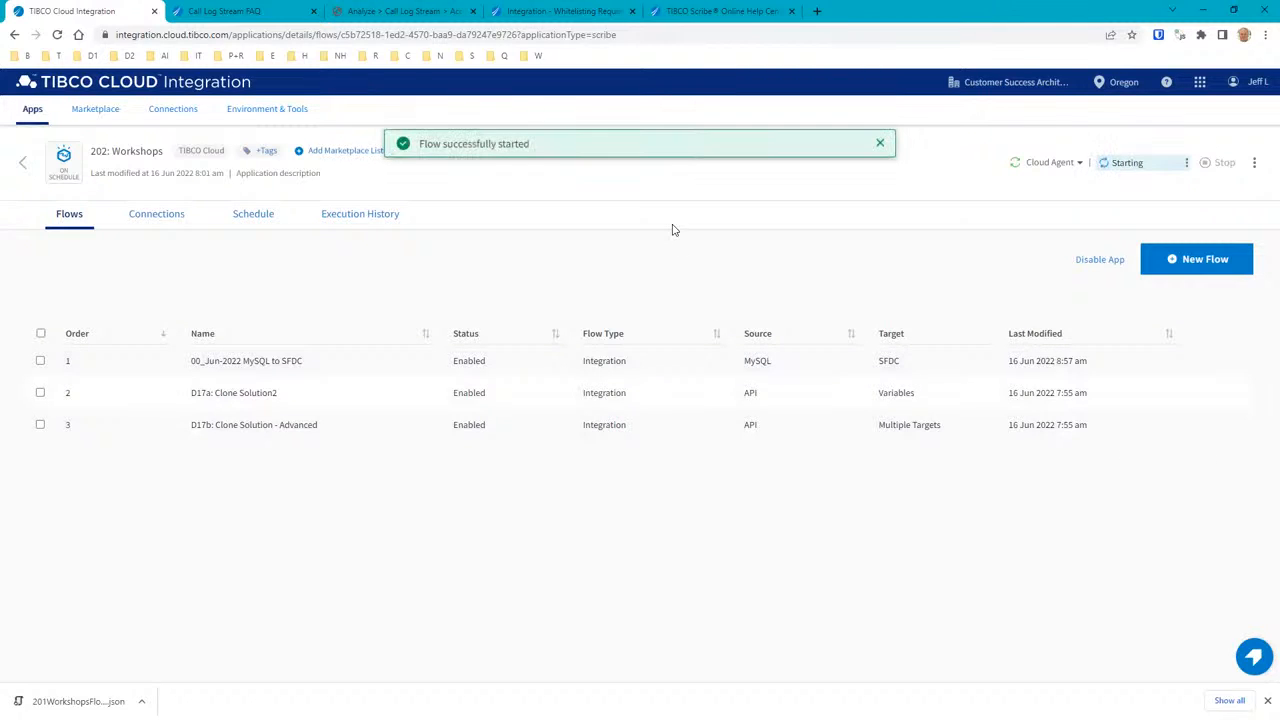
click(880, 147)
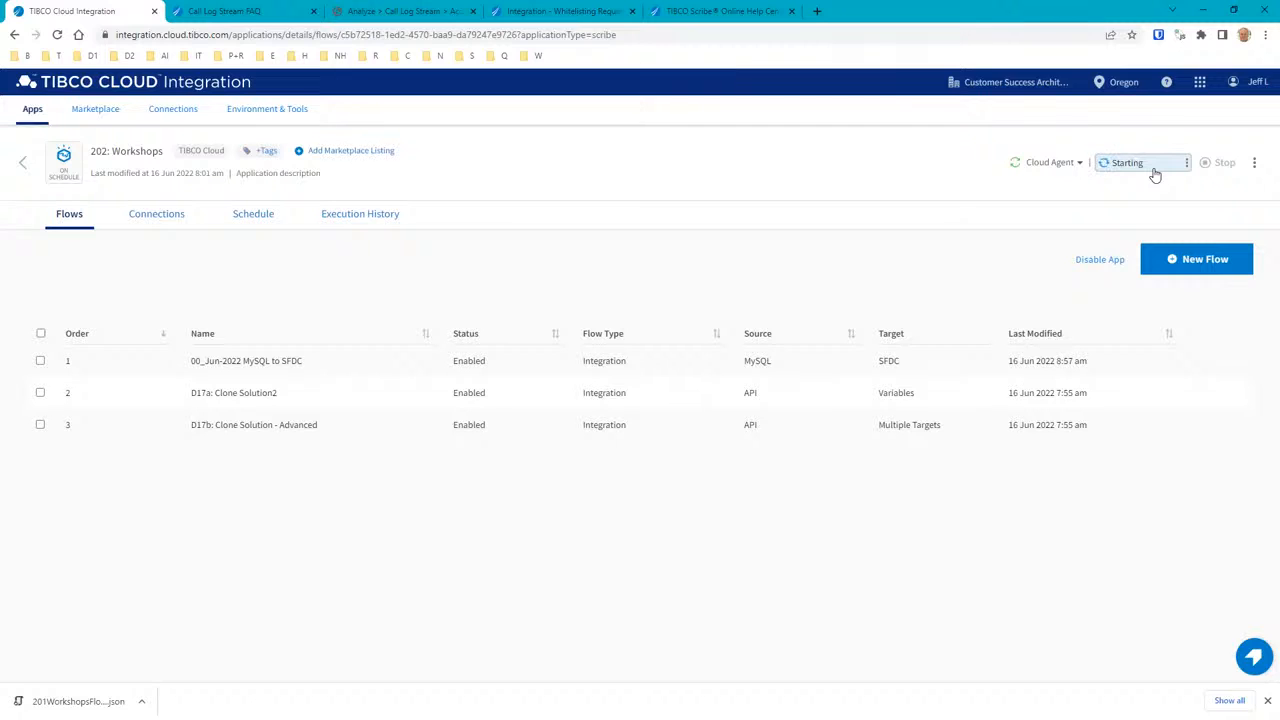
Check the 202: Workshops app's execution history, and refresh the API Logs list in Salesforce.
click(360, 215)
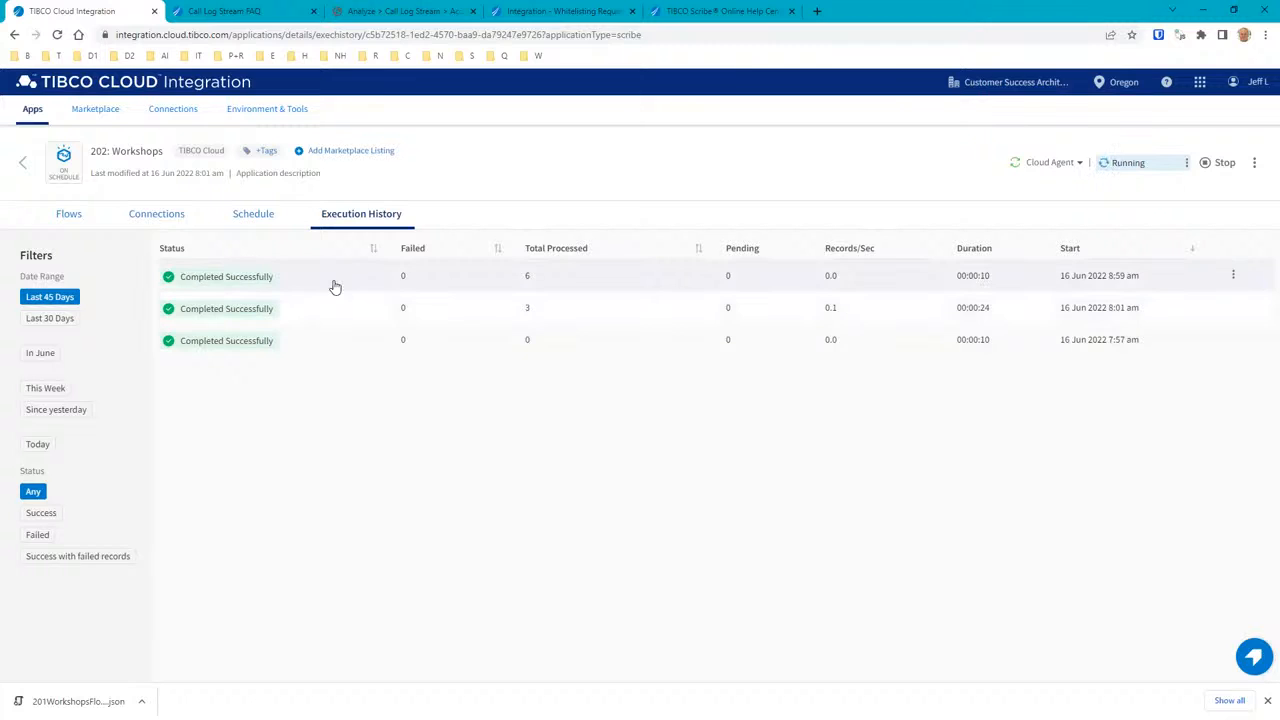
key(alt+Tab)
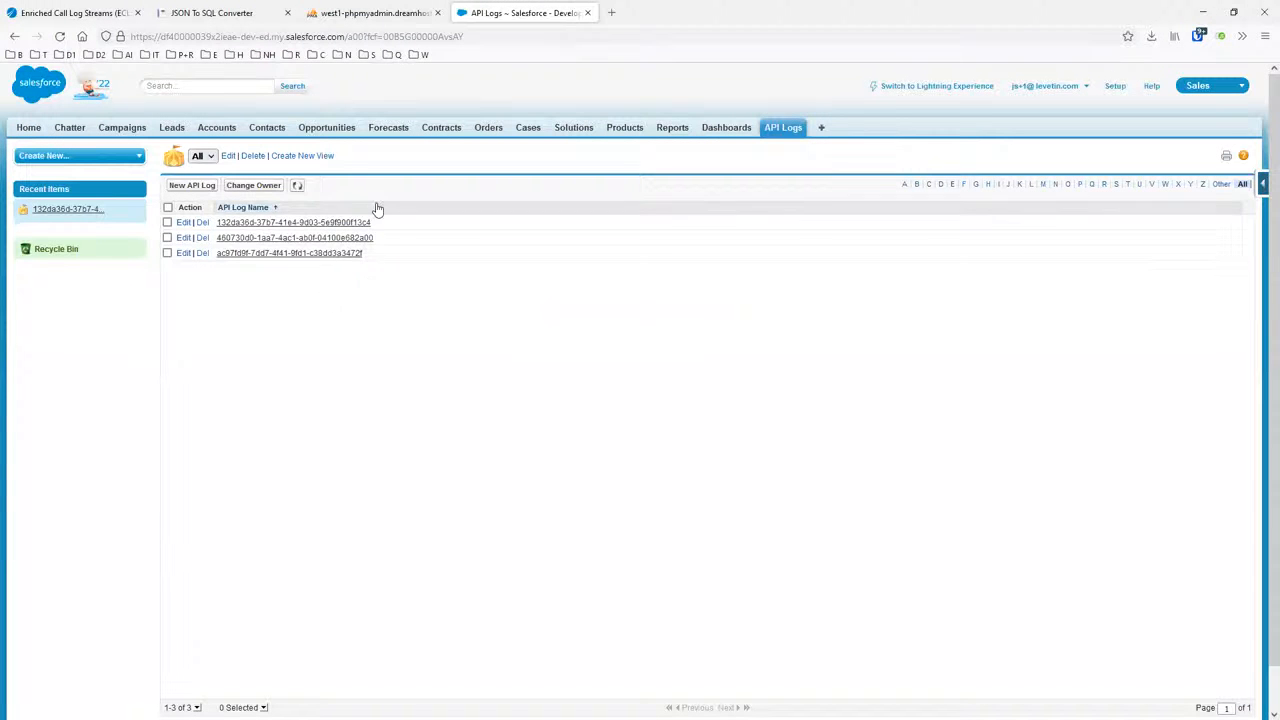
click(297, 186)
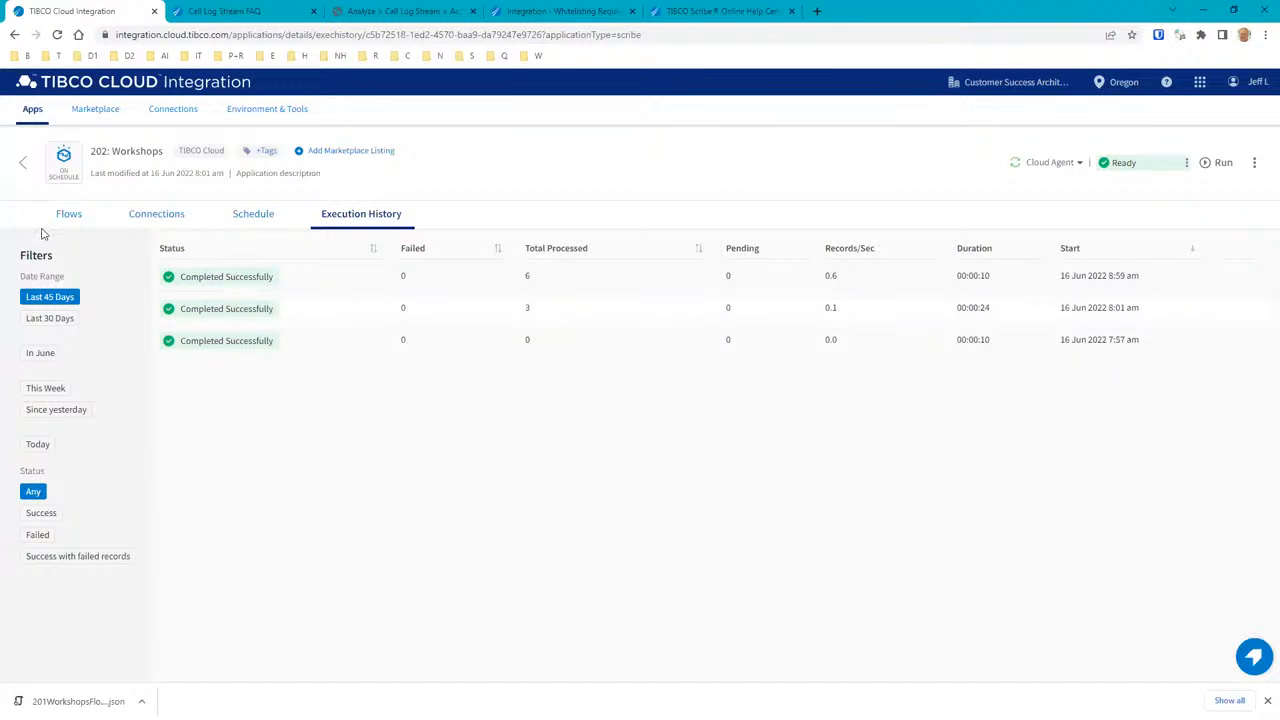
In TIBCO Cloud Integration, show apps of all categories and open the APIM Call Log to MySQL flow in _000_Workshop_Jun_2022.
click(33, 110)
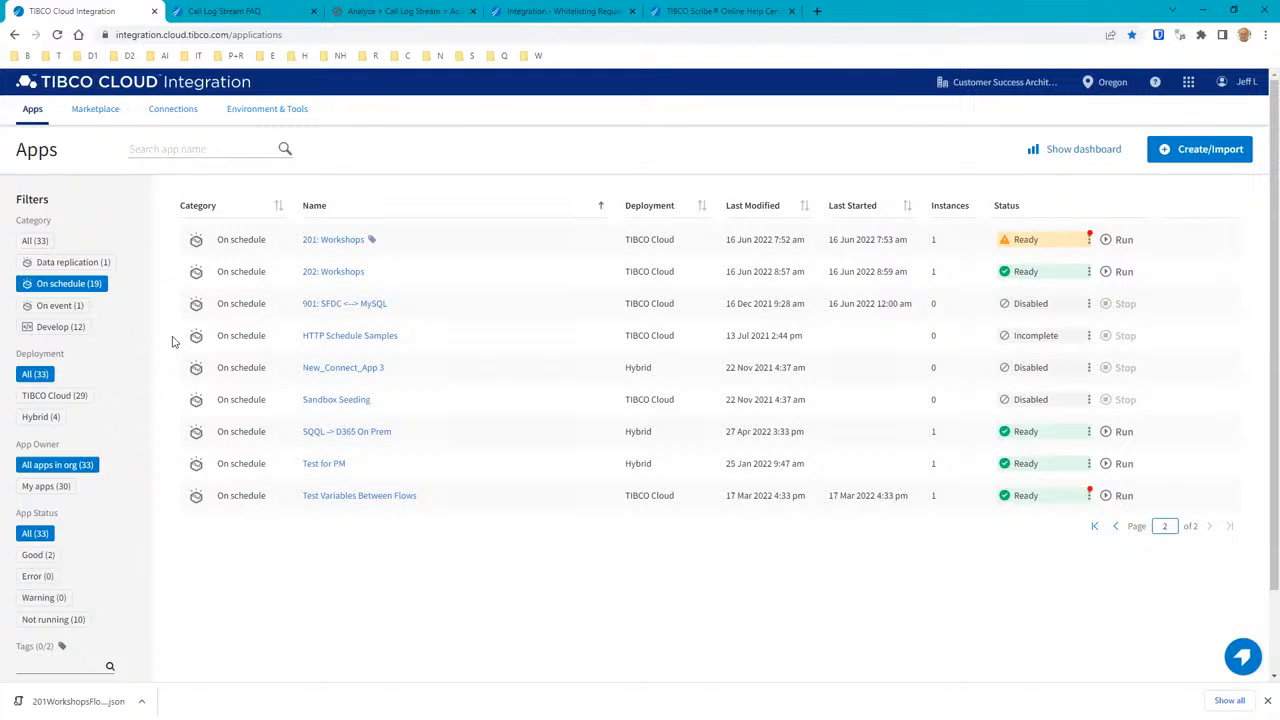
click(57, 331)
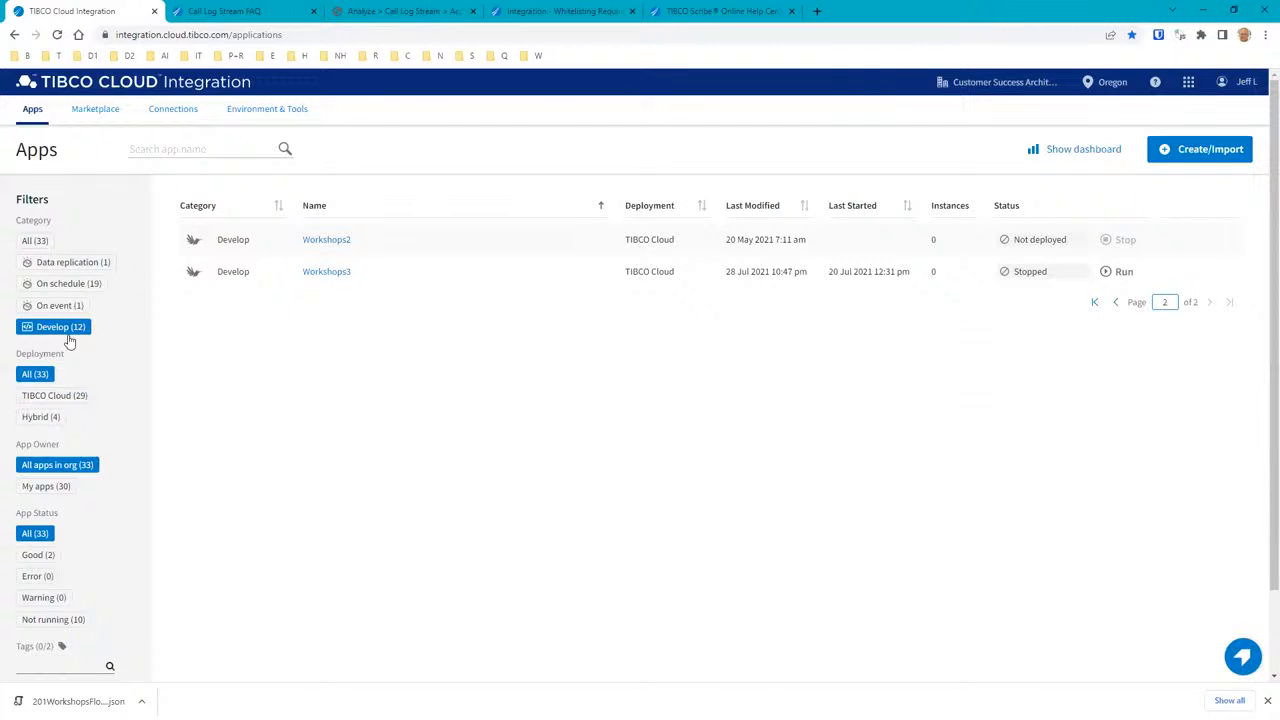
click(35, 241)
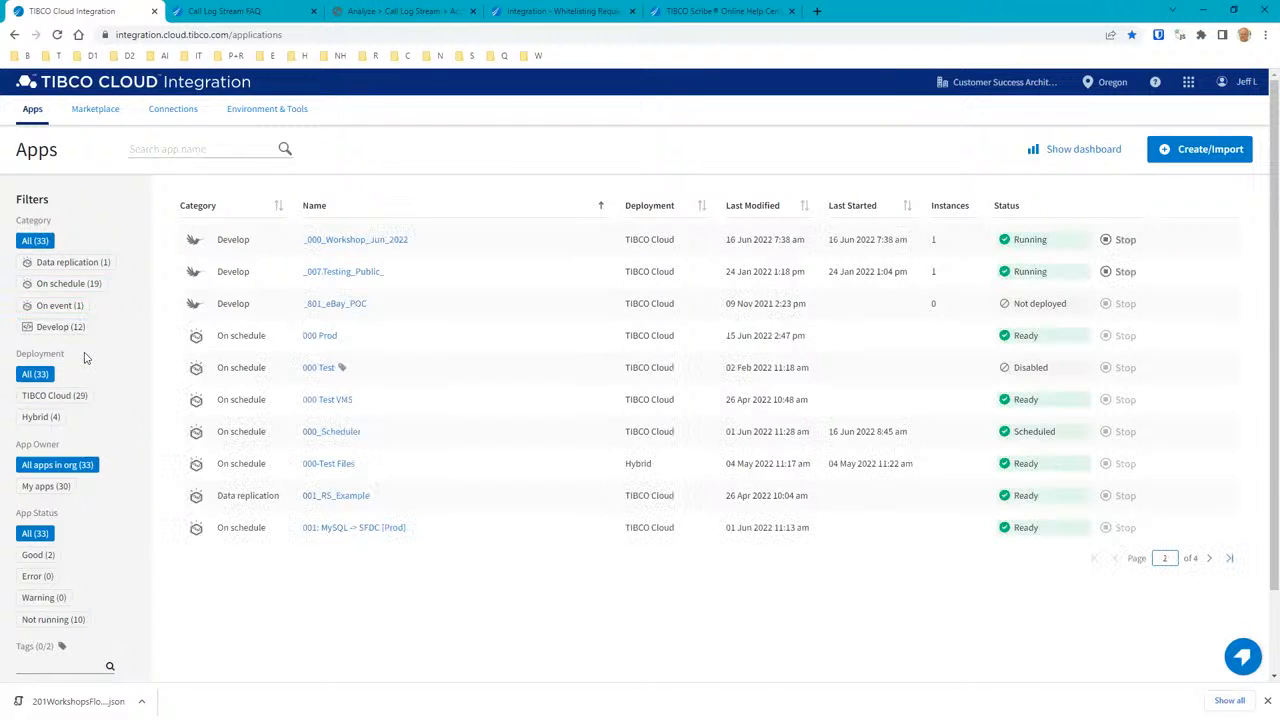
click(357, 240)
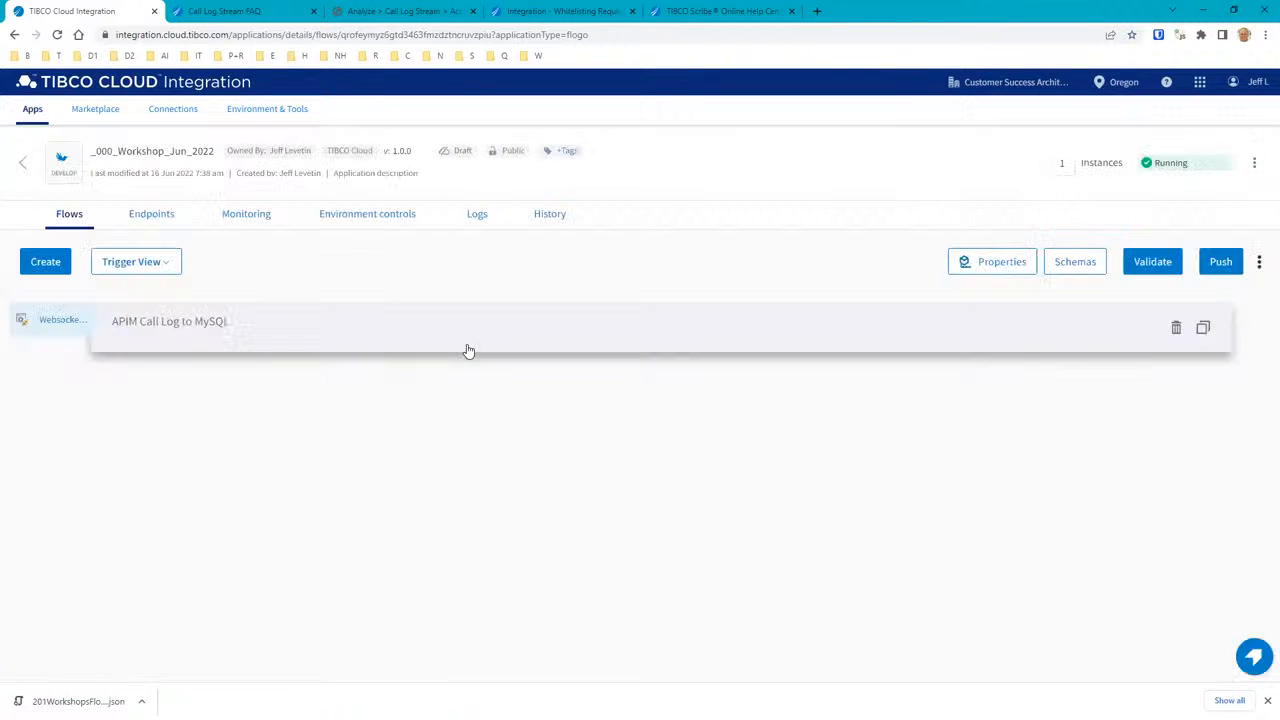
click(181, 329)
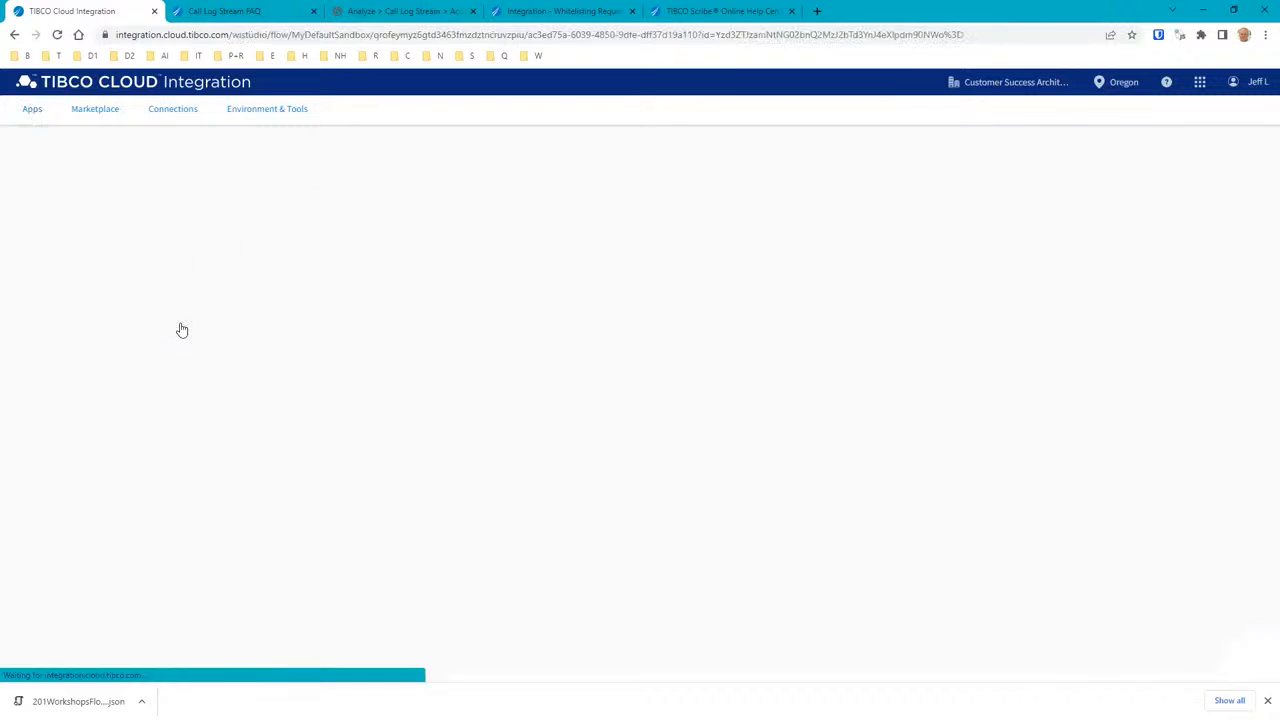
Examine the MySQLInsert activity's input settings, including its insert statement and the APILog field list.
click(128, 268)
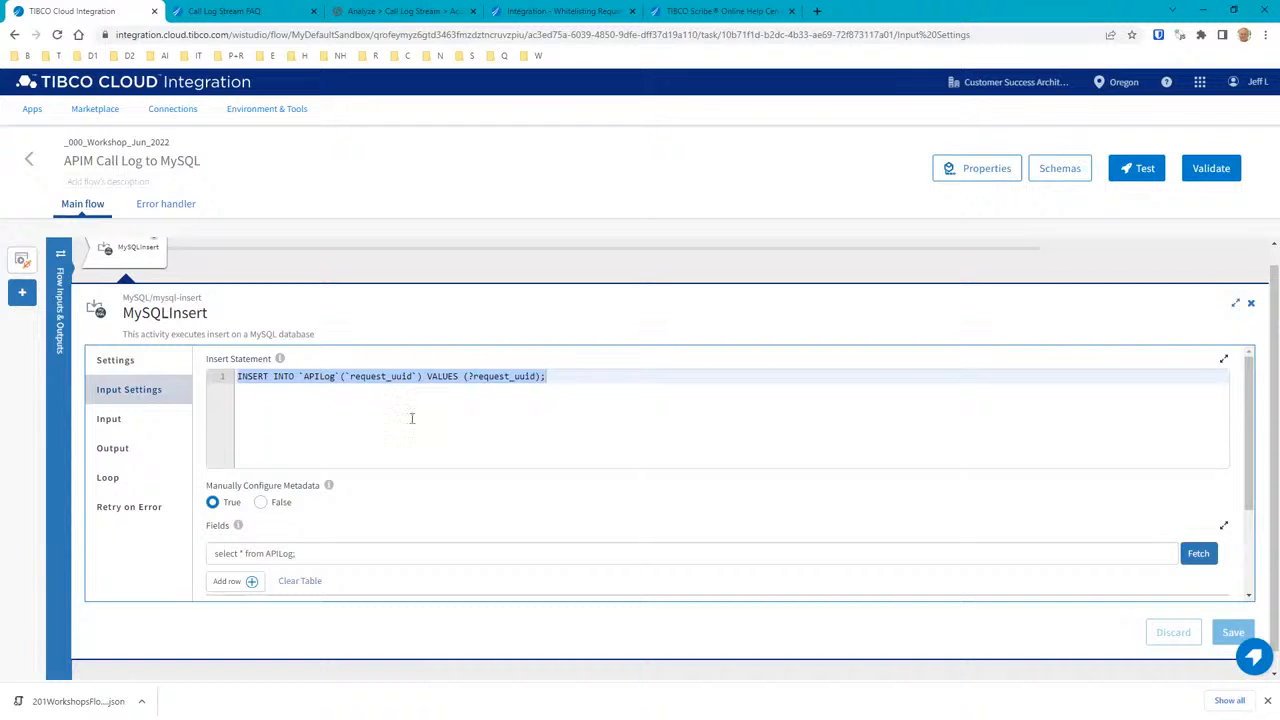
scroll(411, 417, down, 3)
scroll(657, 505, down, 3)
scroll(657, 505, up, 3)
scroll(657, 505, down, 2)
scroll(657, 505, up, 2)
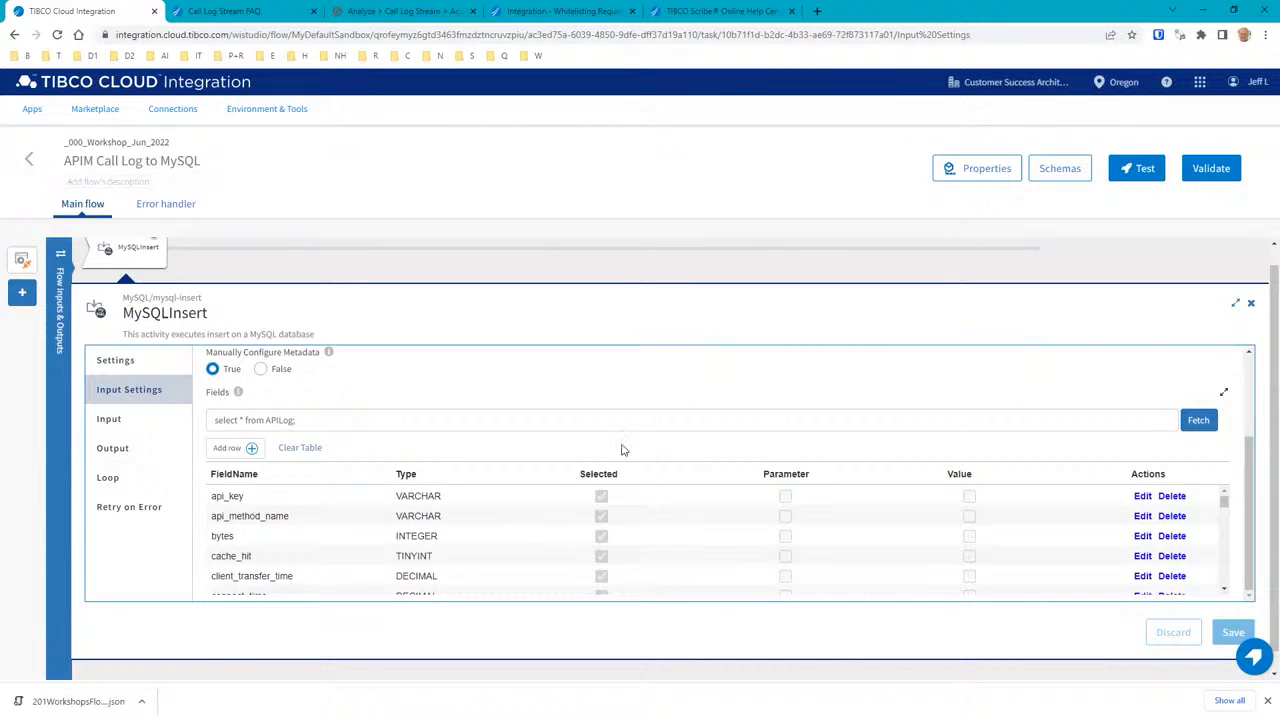
scroll(623, 449, up, 3)
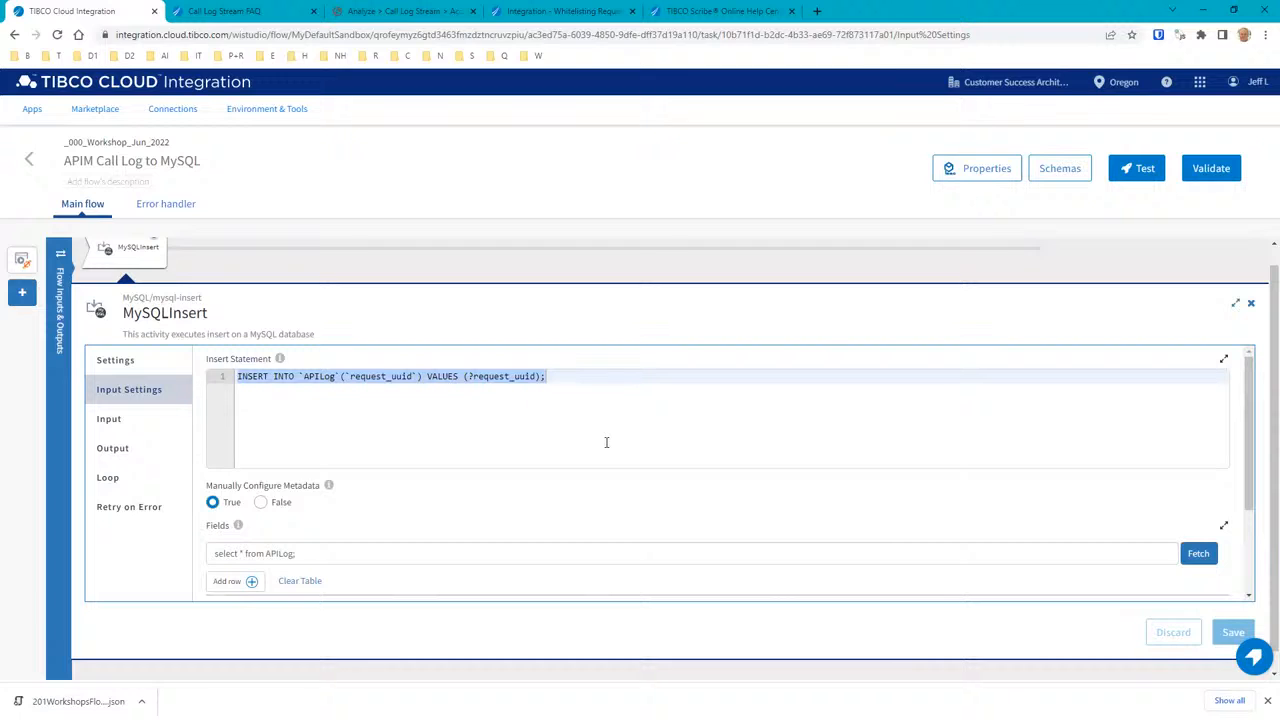